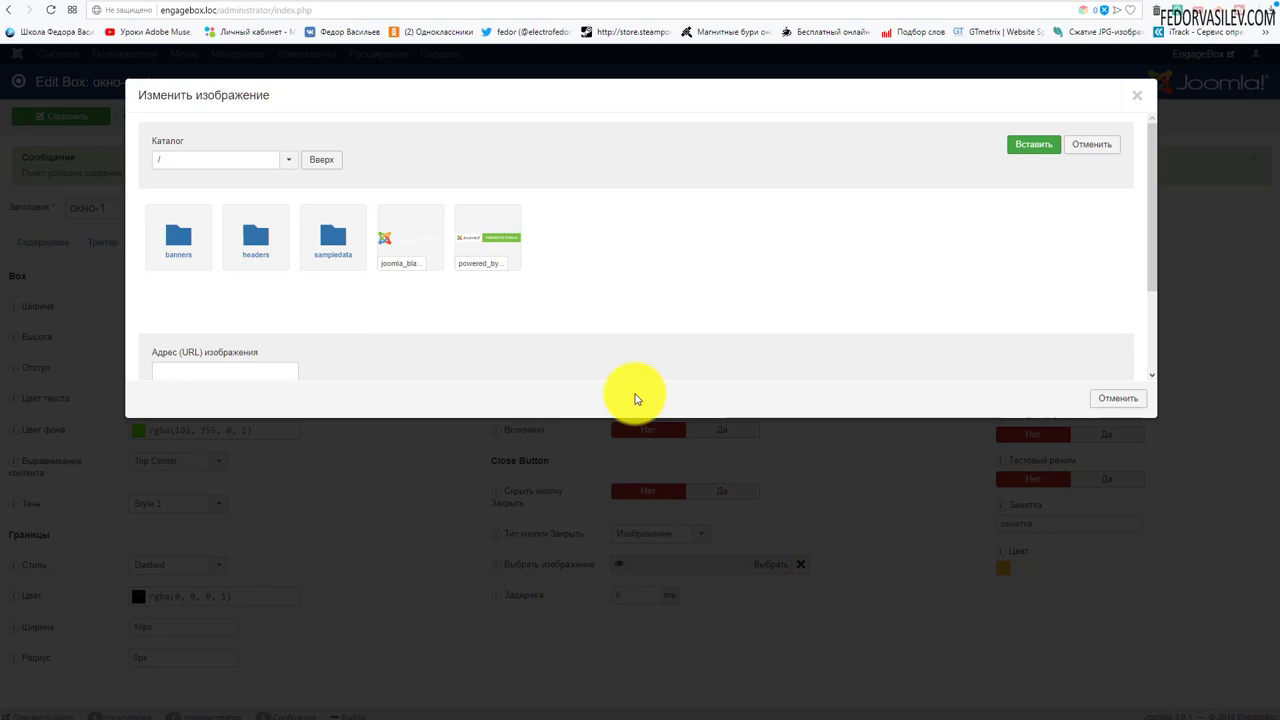
# Upload close.png from disk into the image manager's root folder.
pyautogui.scroll(-2, 545, 305)
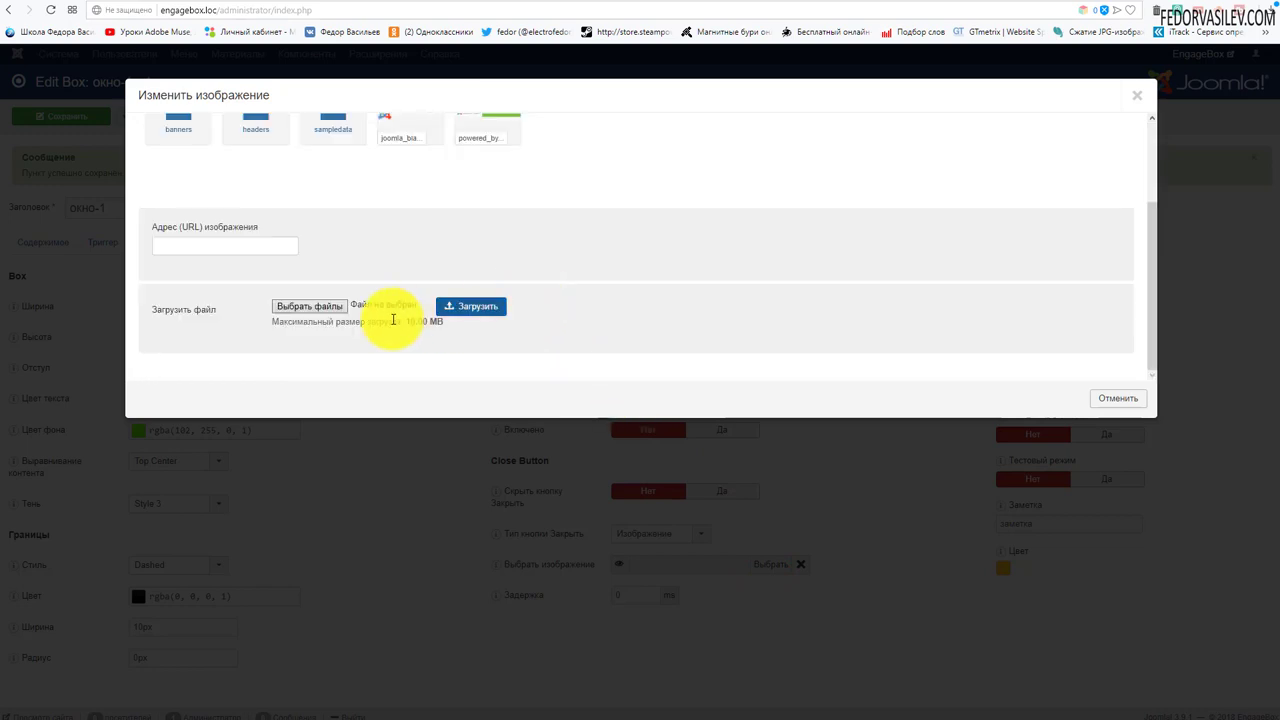
pyautogui.click(316, 308)
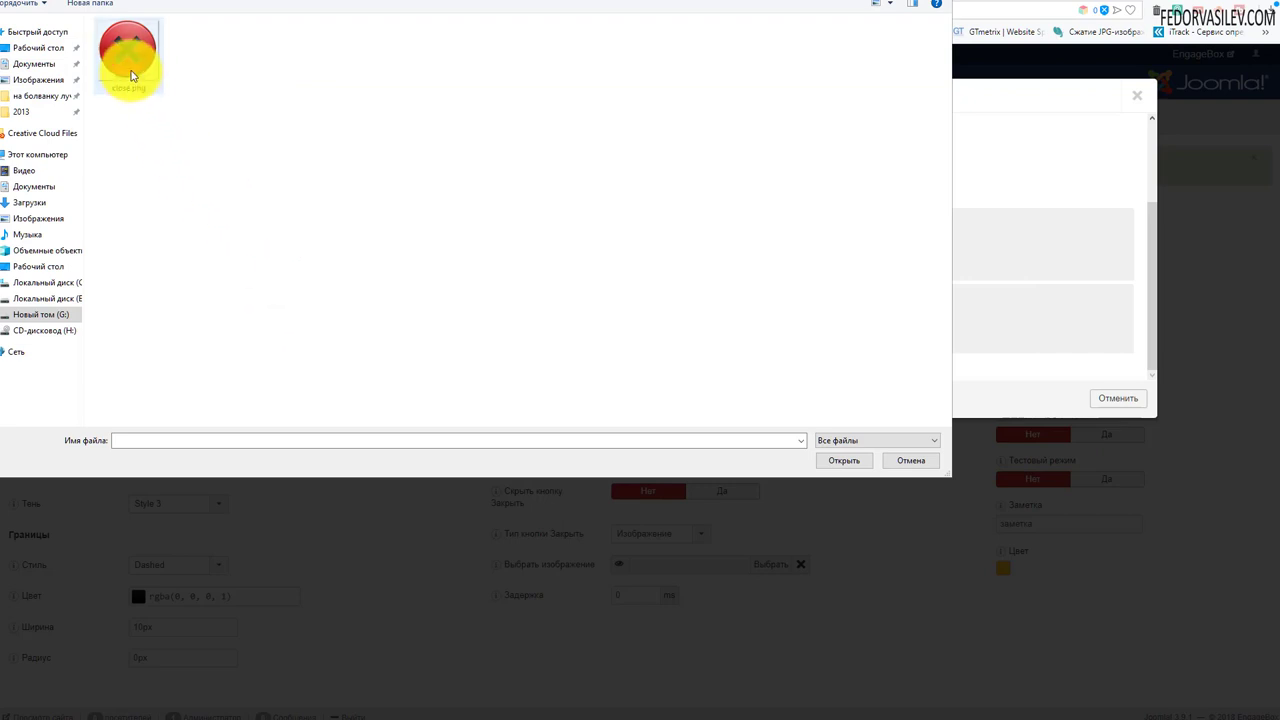
pyautogui.click(130, 76)
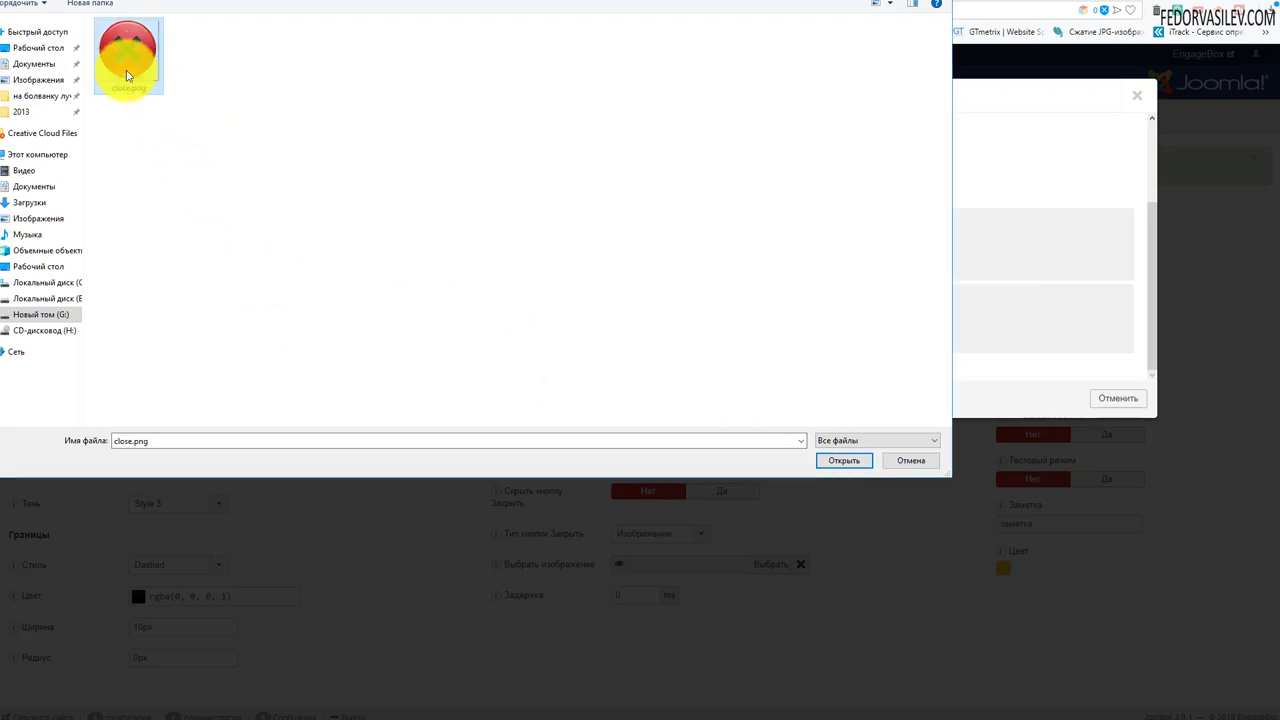
pyautogui.click(843, 460)
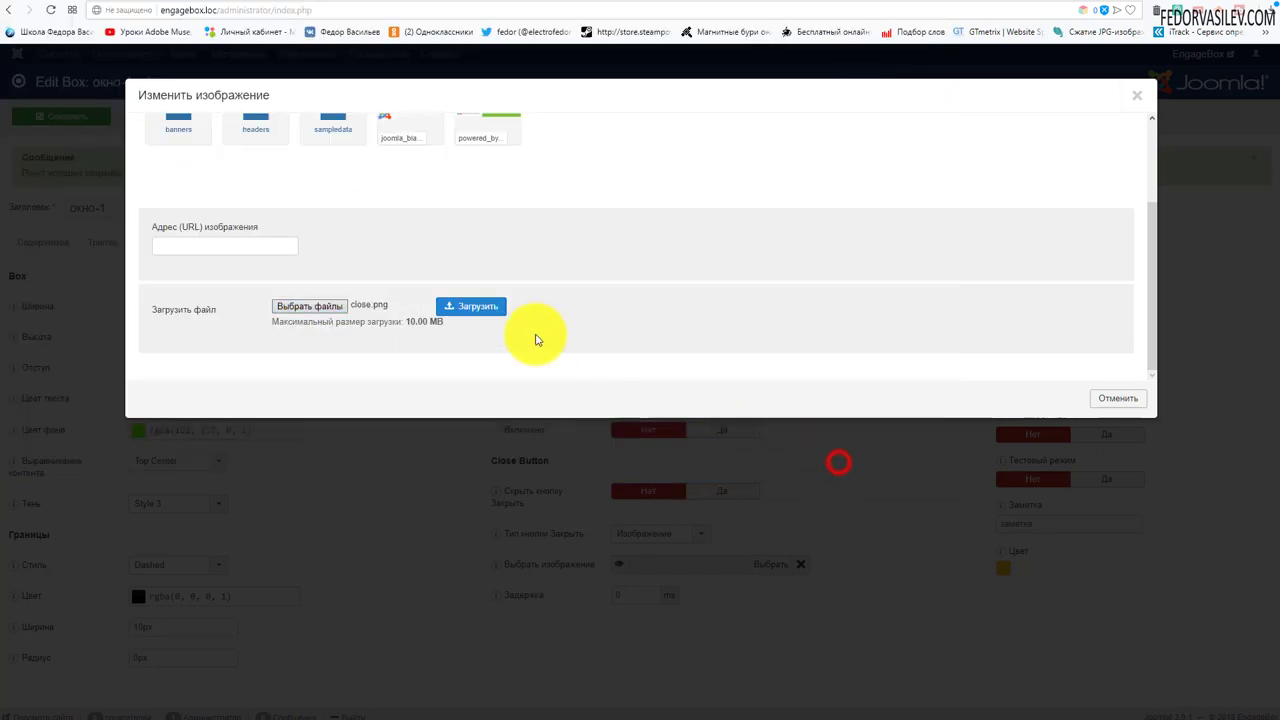
pyautogui.click(495, 307)
# Insert close.png as the box's close button image and save the box.
pyautogui.click(412, 283)
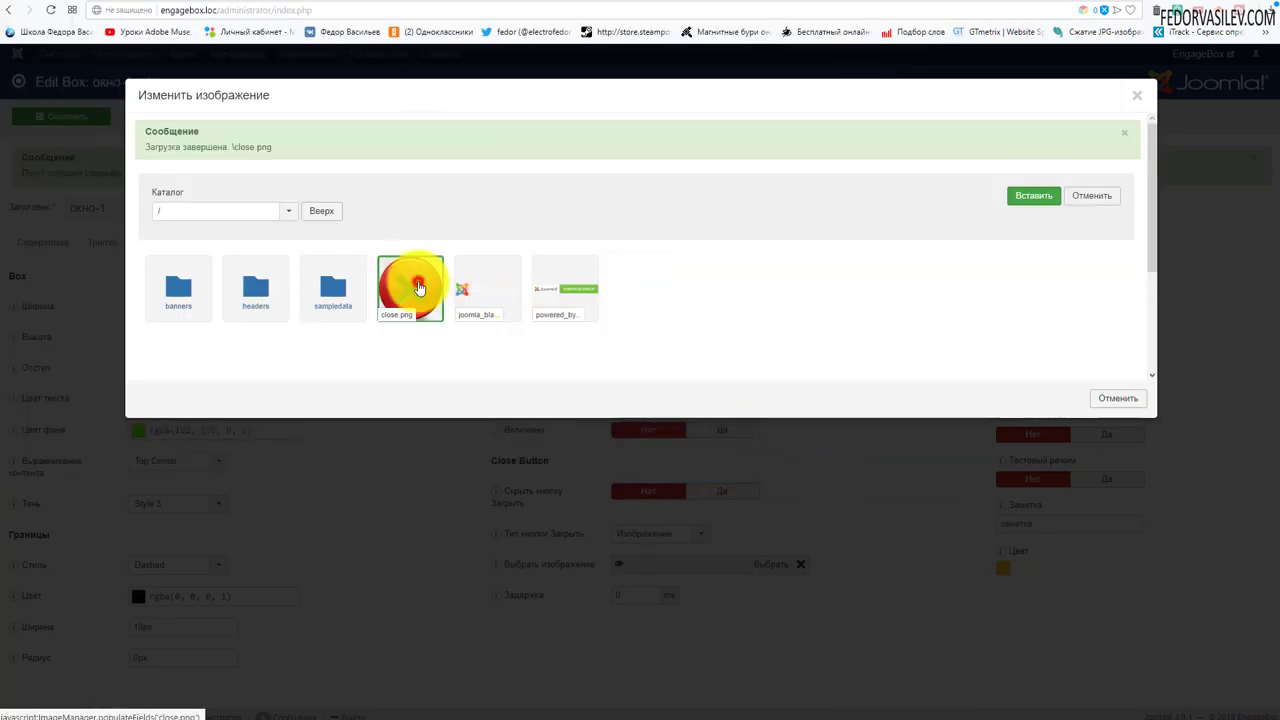
pyautogui.click(1031, 195)
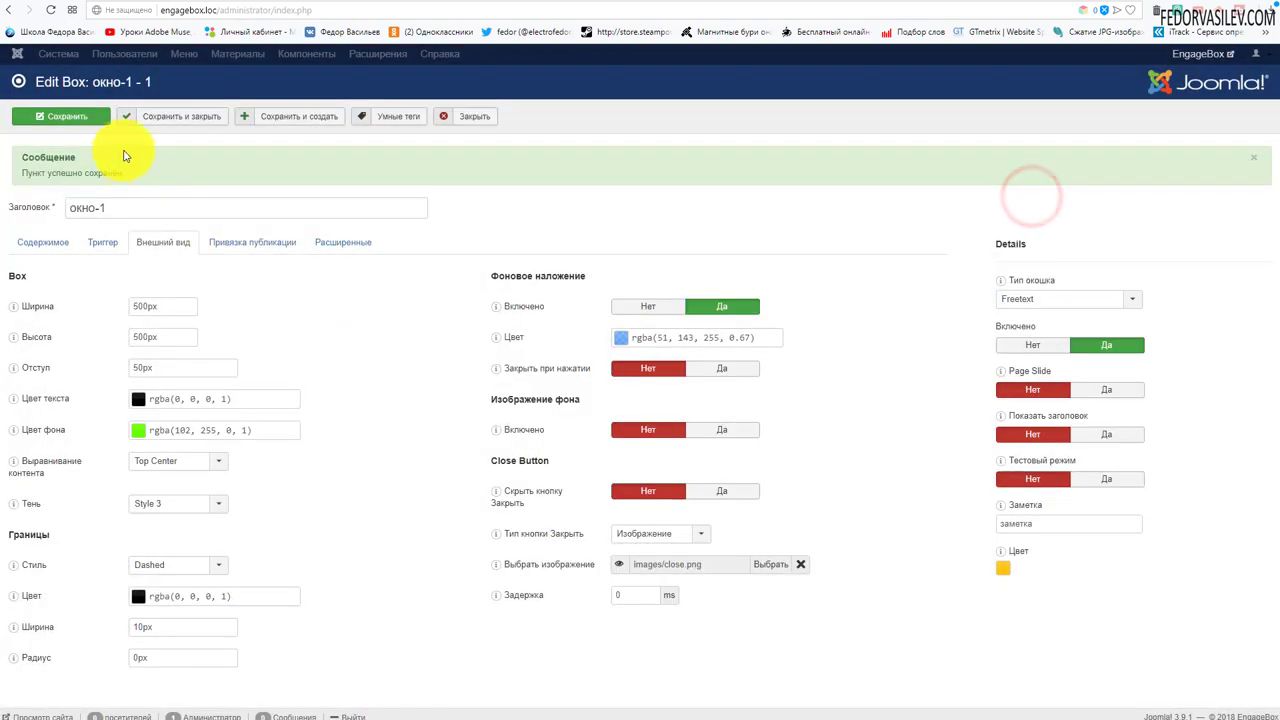
pyautogui.click(105, 126)
# Reload the site's home page, dismiss the popup with its image close button, and return to the box editor.
pyautogui.click(1090, 8)
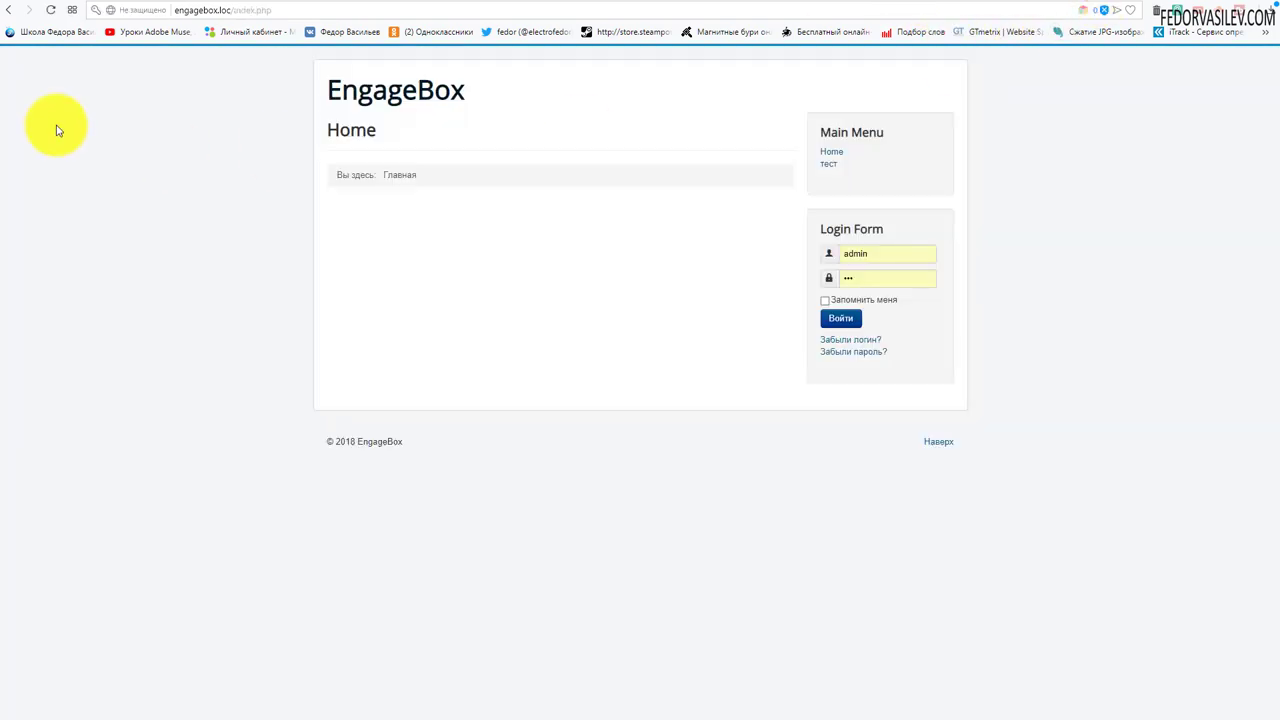
pyautogui.click(50, 10)
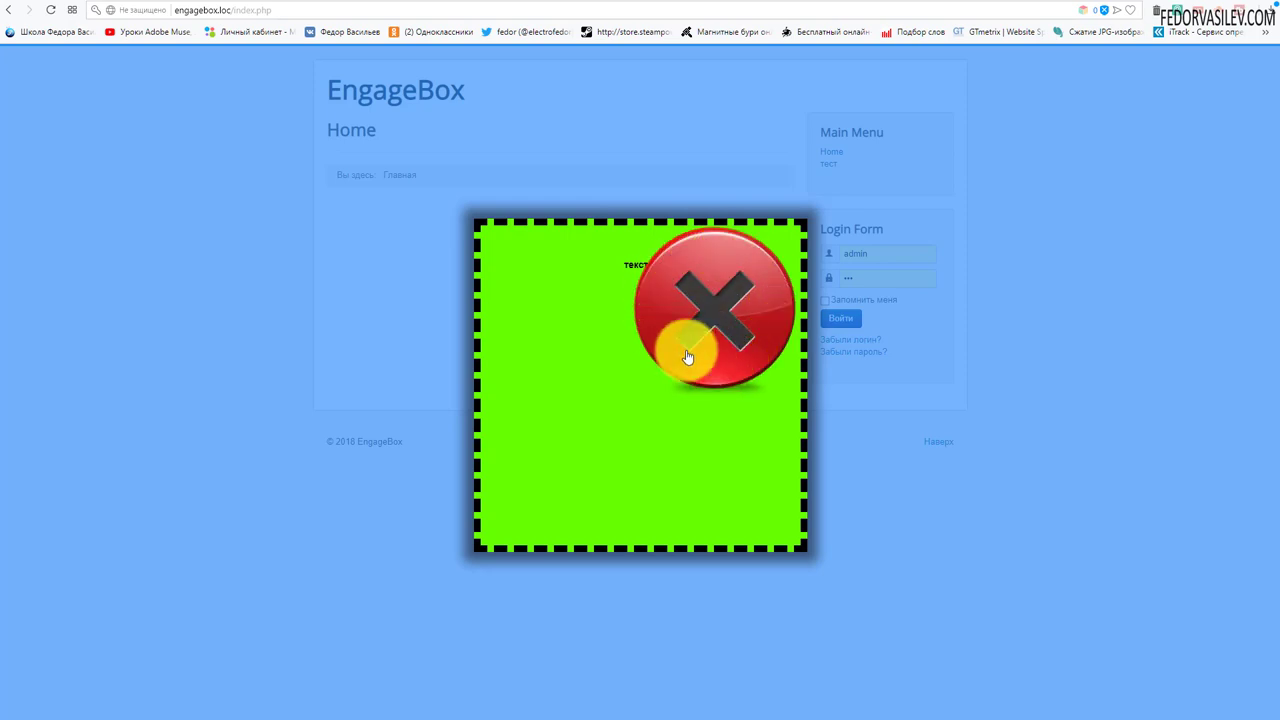
pyautogui.click(697, 297)
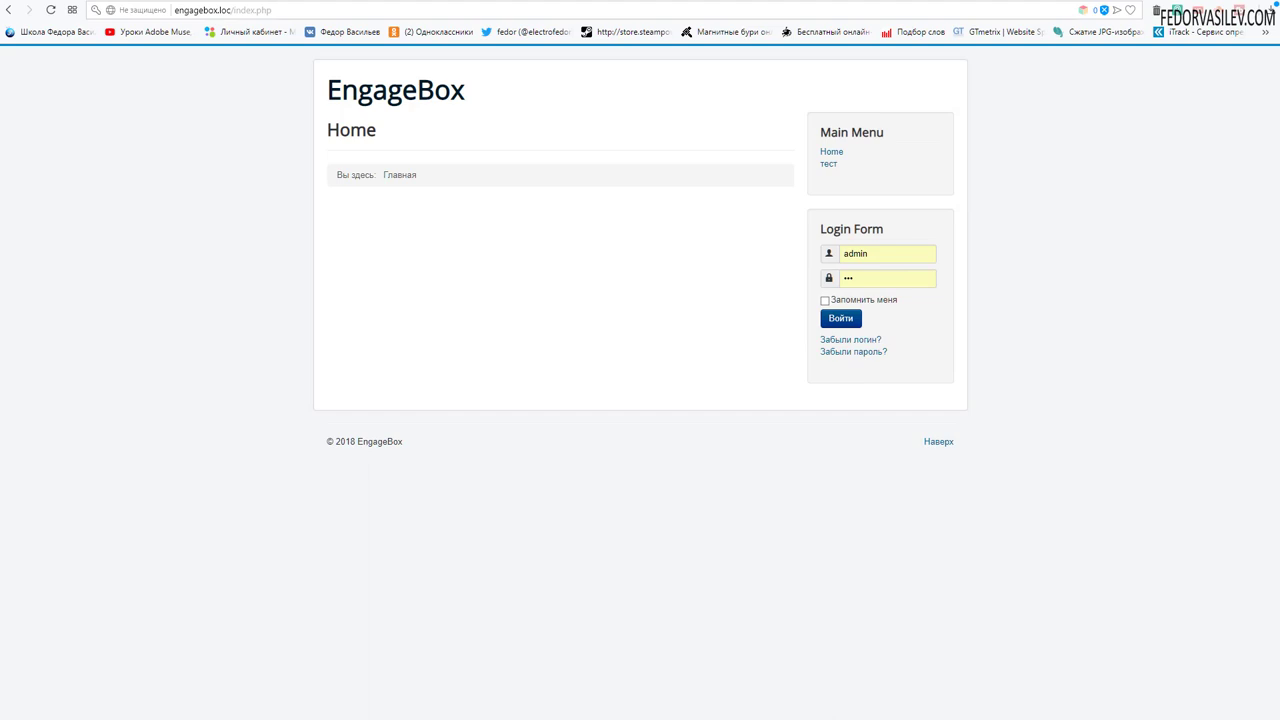
pyautogui.hotkey('ctrl', 'Tab')
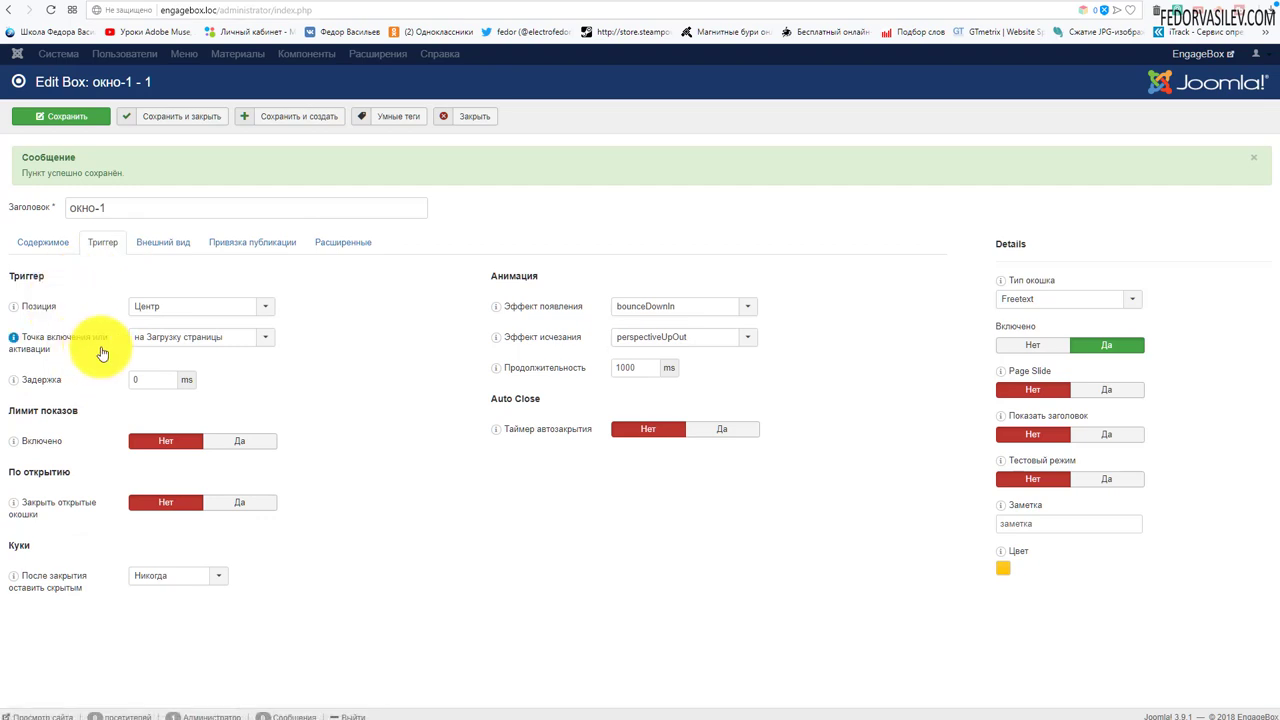
# Set the box's activation point to «на Готовность страницы».
pyautogui.click(185, 341)
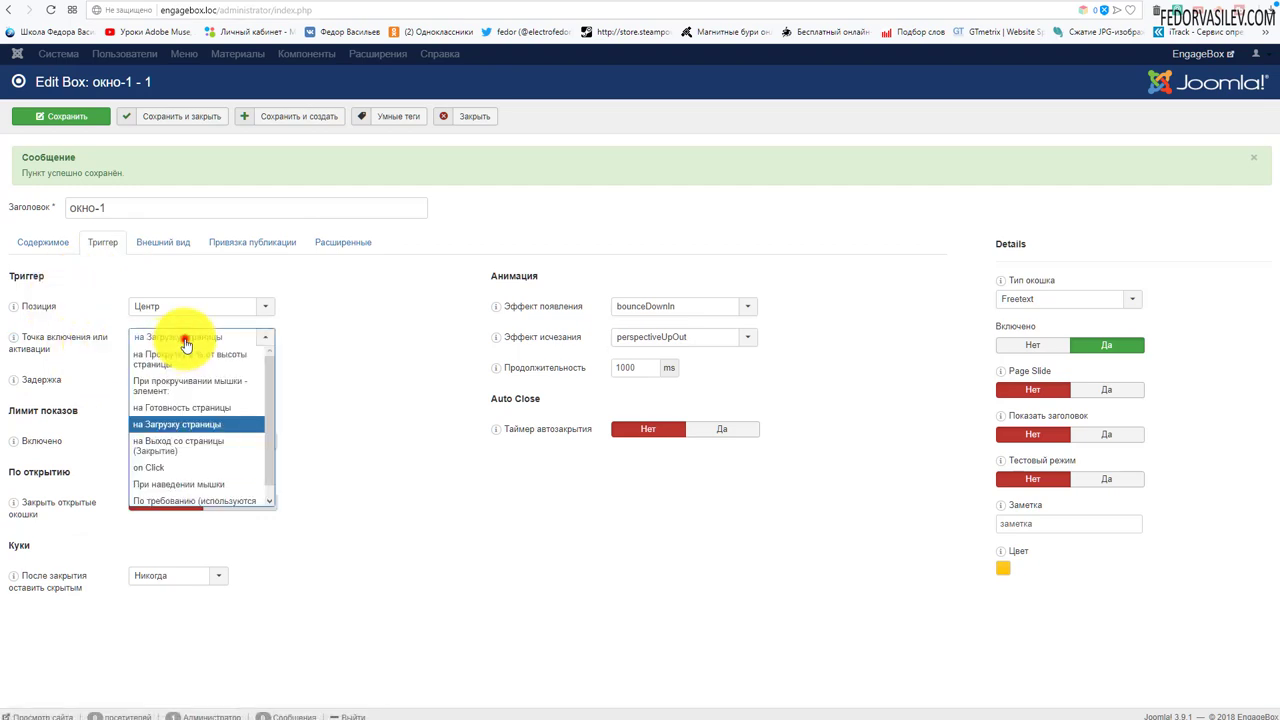
pyautogui.click(193, 413)
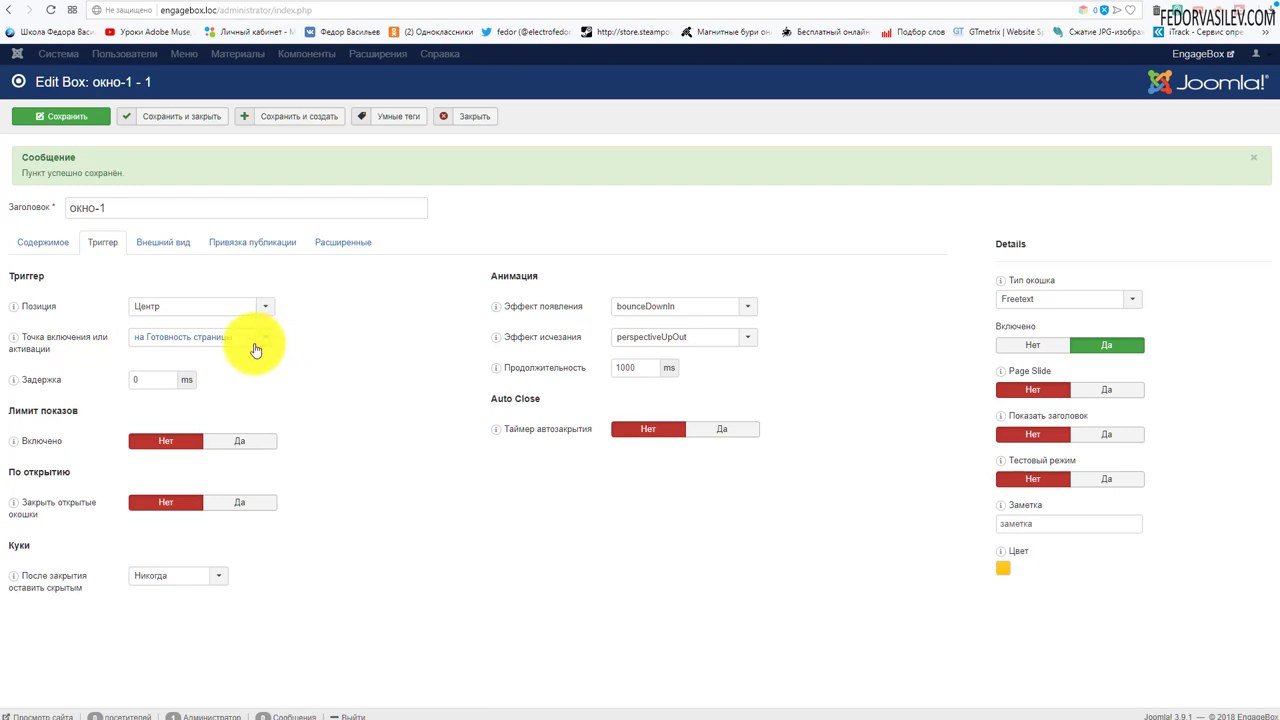
pyautogui.click(150, 343)
pyautogui.click(158, 348)
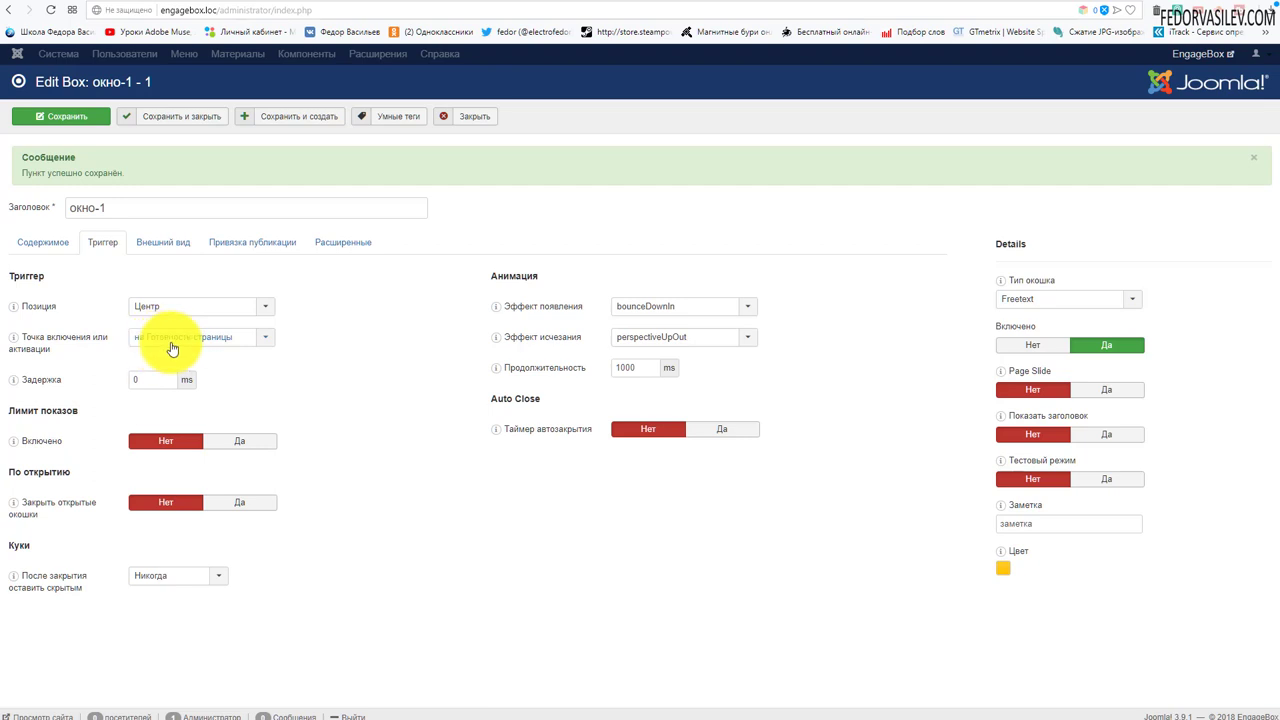
# Try the activation point «на Прокрутку в % от высоты страницы», and switch it back to «на Готовность страницы».
pyautogui.click(174, 340)
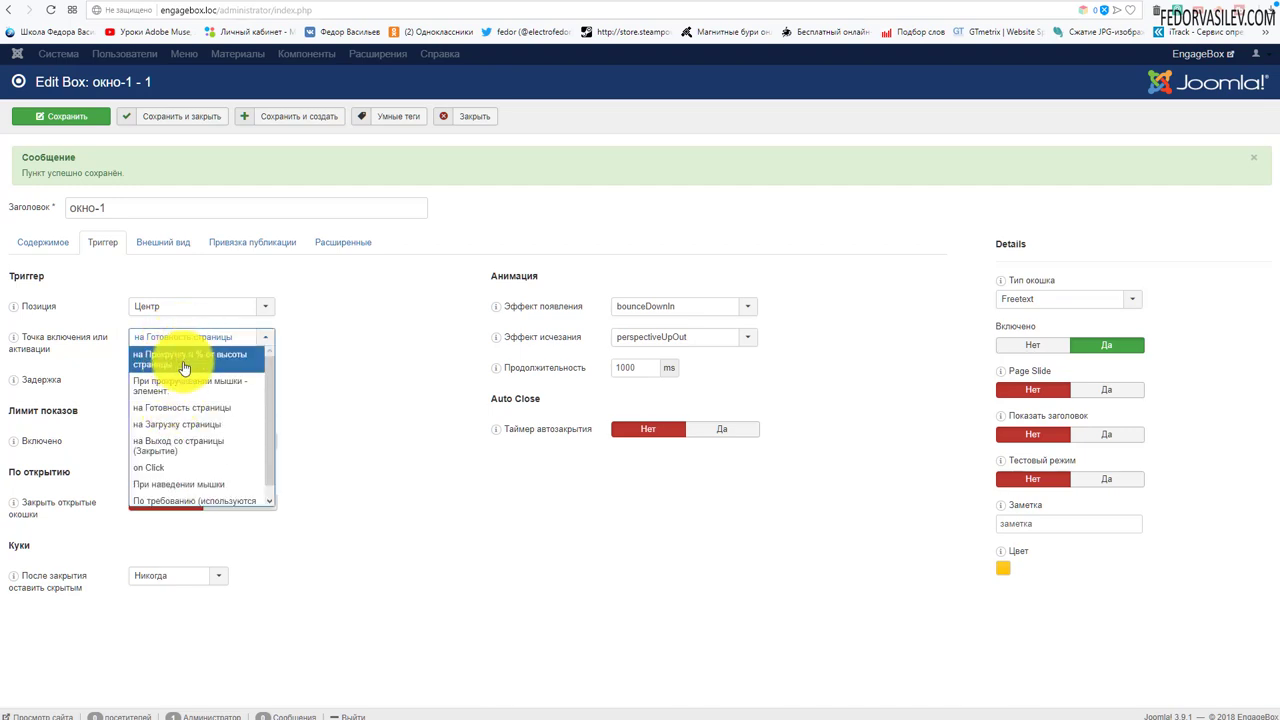
pyautogui.click(185, 362)
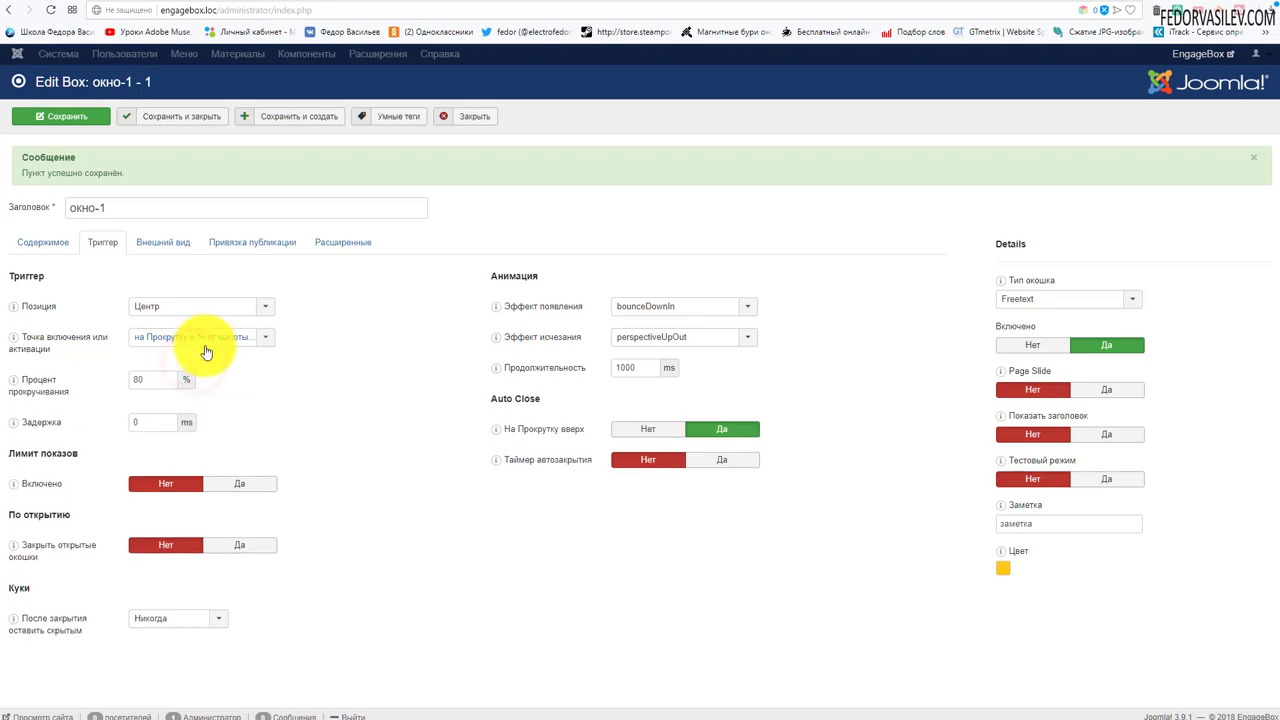
pyautogui.click(210, 340)
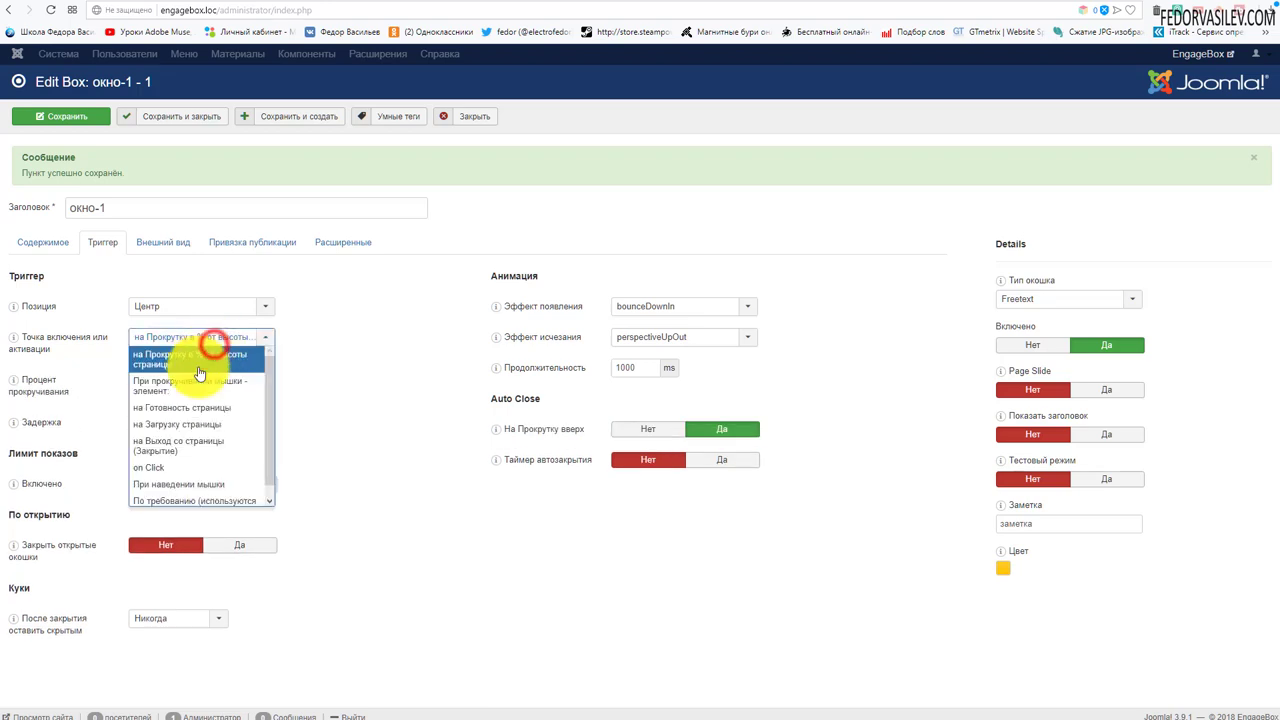
pyautogui.click(186, 410)
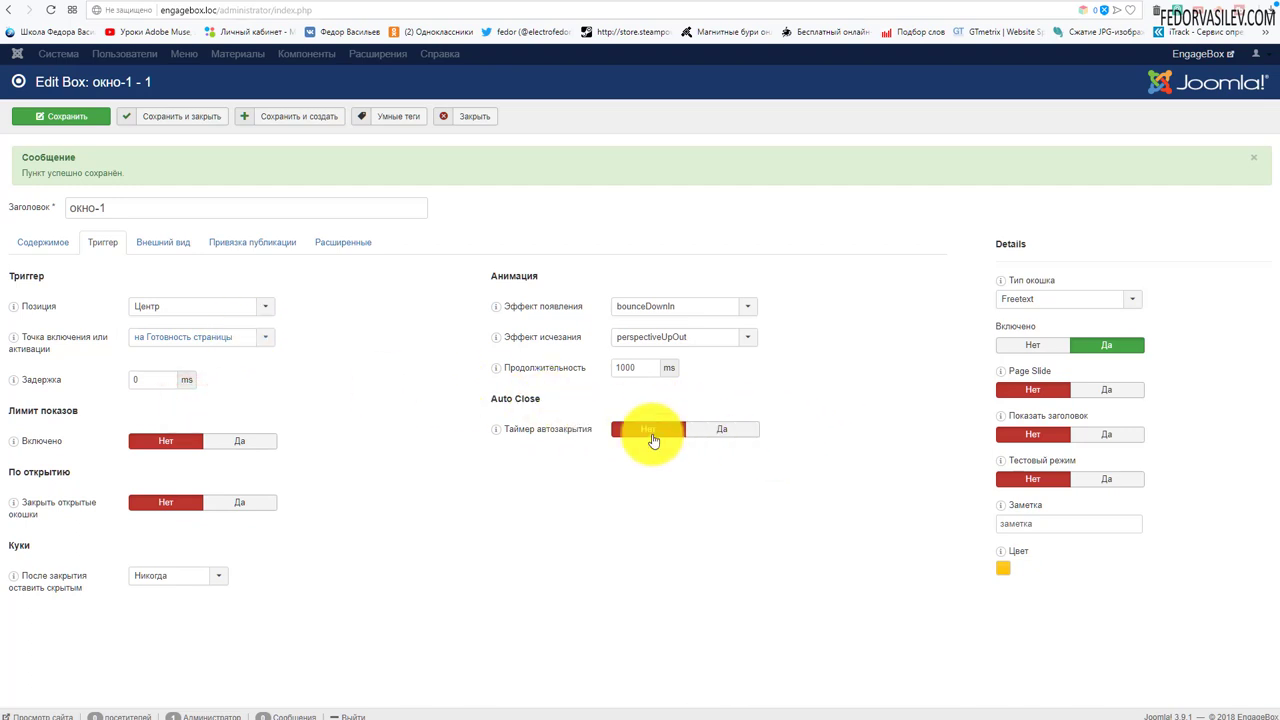
# Set activation to «на Прокрутку в % от высоты страницы» with «На Прокрутку вверх» auto-close on, then save and close the box.
pyautogui.click(188, 335)
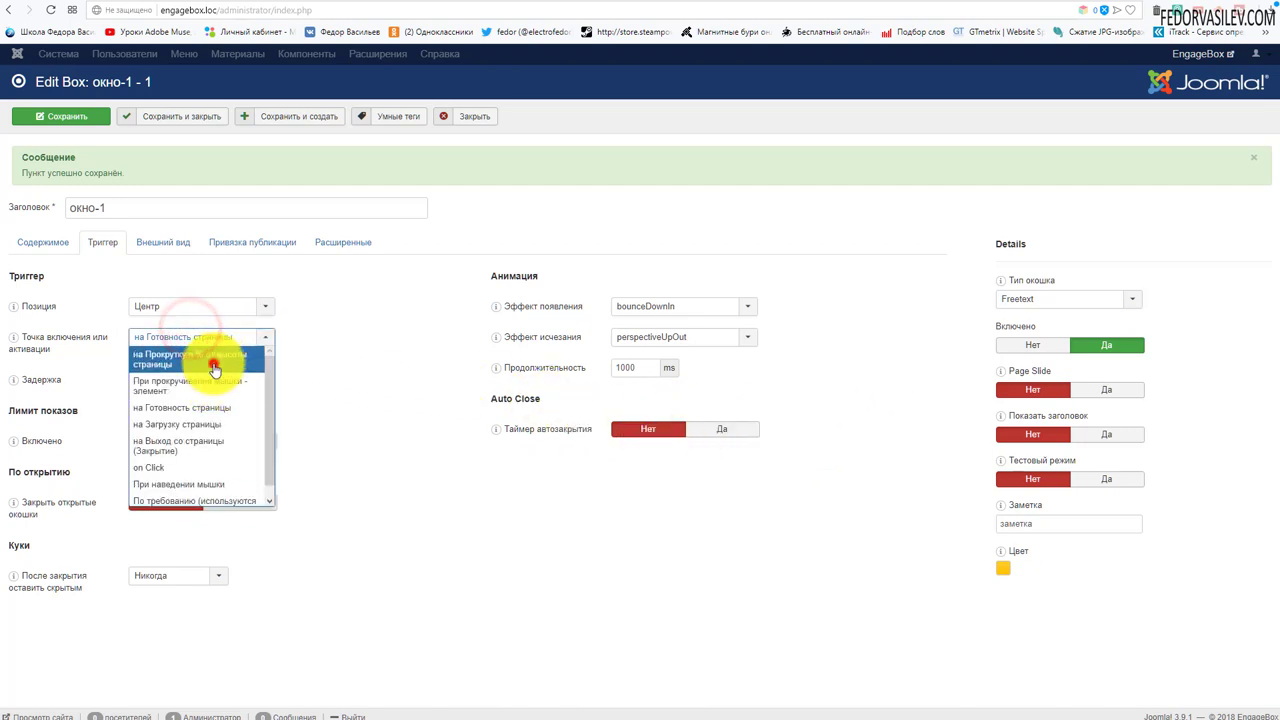
pyautogui.click(205, 360)
pyautogui.click(730, 430)
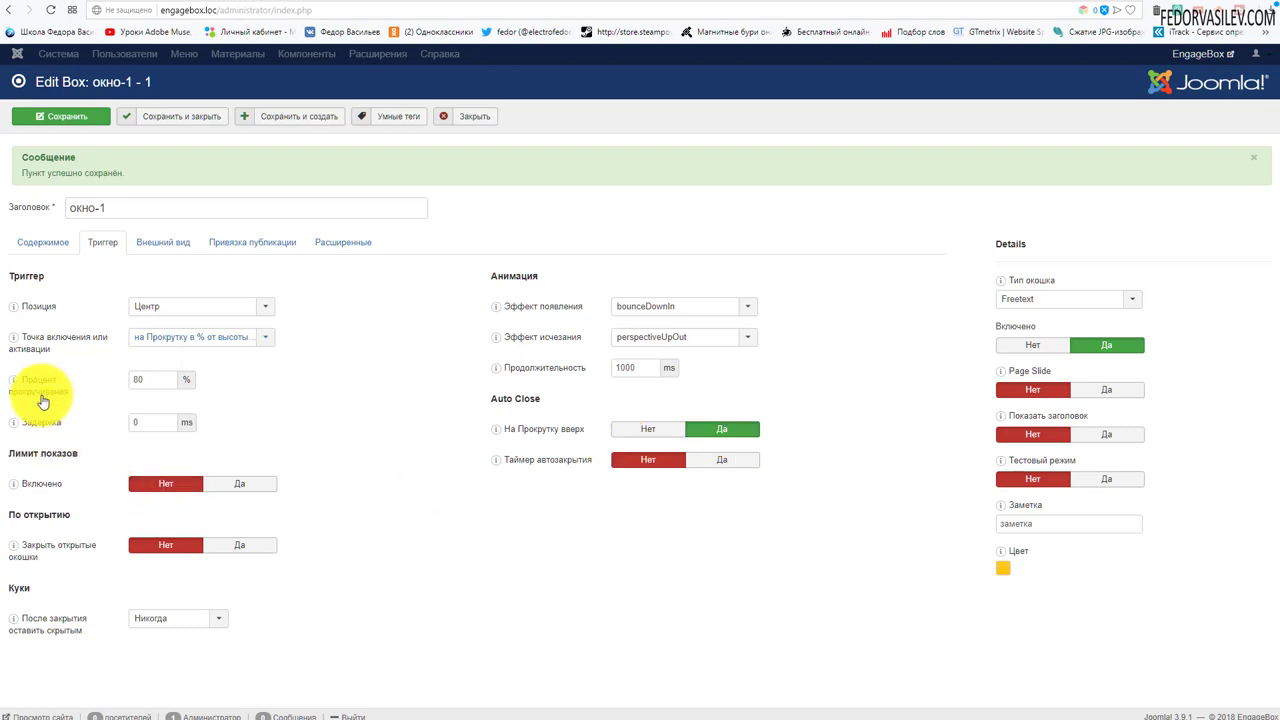
pyautogui.moveTo(45, 385)
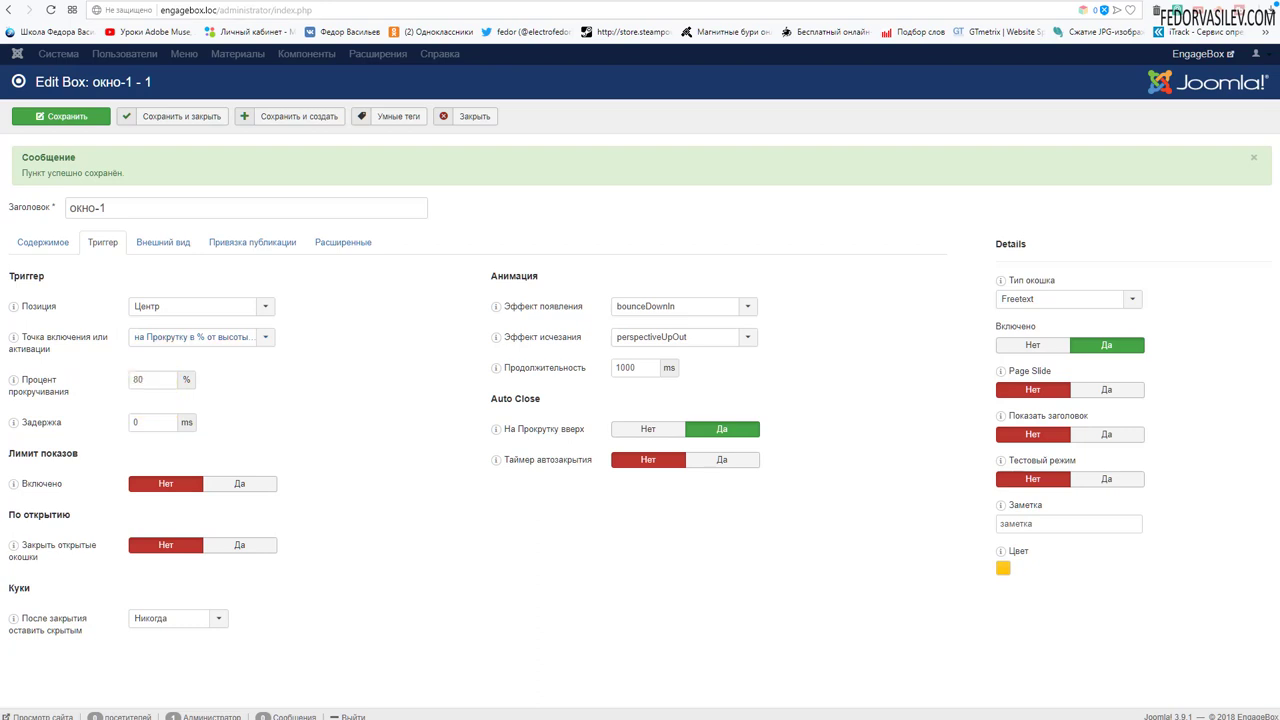
pyautogui.moveTo(540, 435)
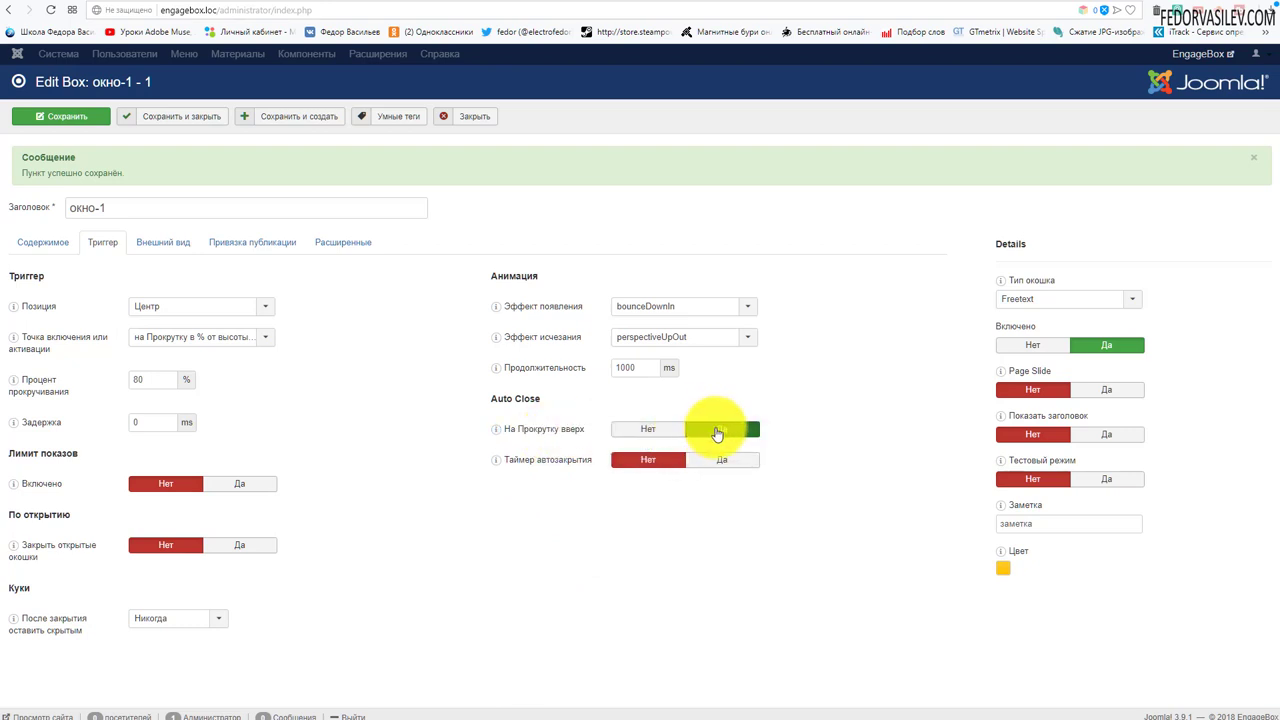
pyautogui.click(158, 116)
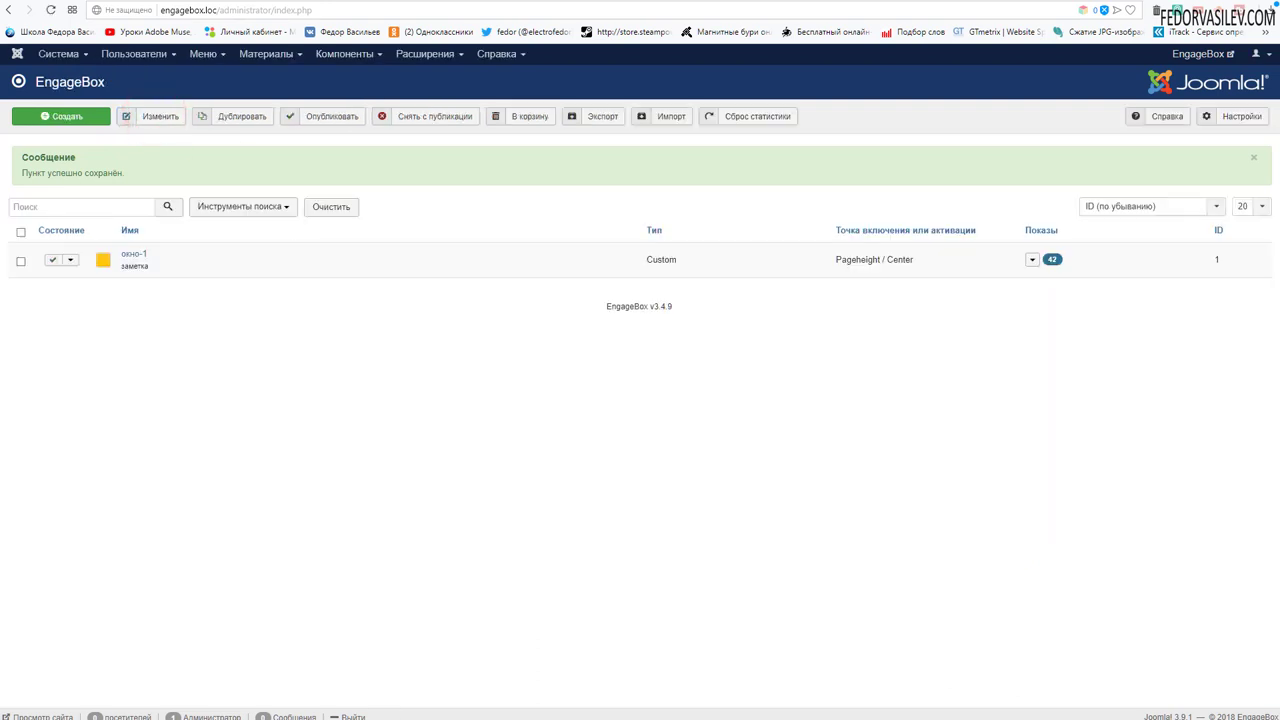
# Scroll the site's home page to the bottom to check the scroll-triggered popup, and go back to the top.
pyautogui.hotkey('ctrl', 'Tab')
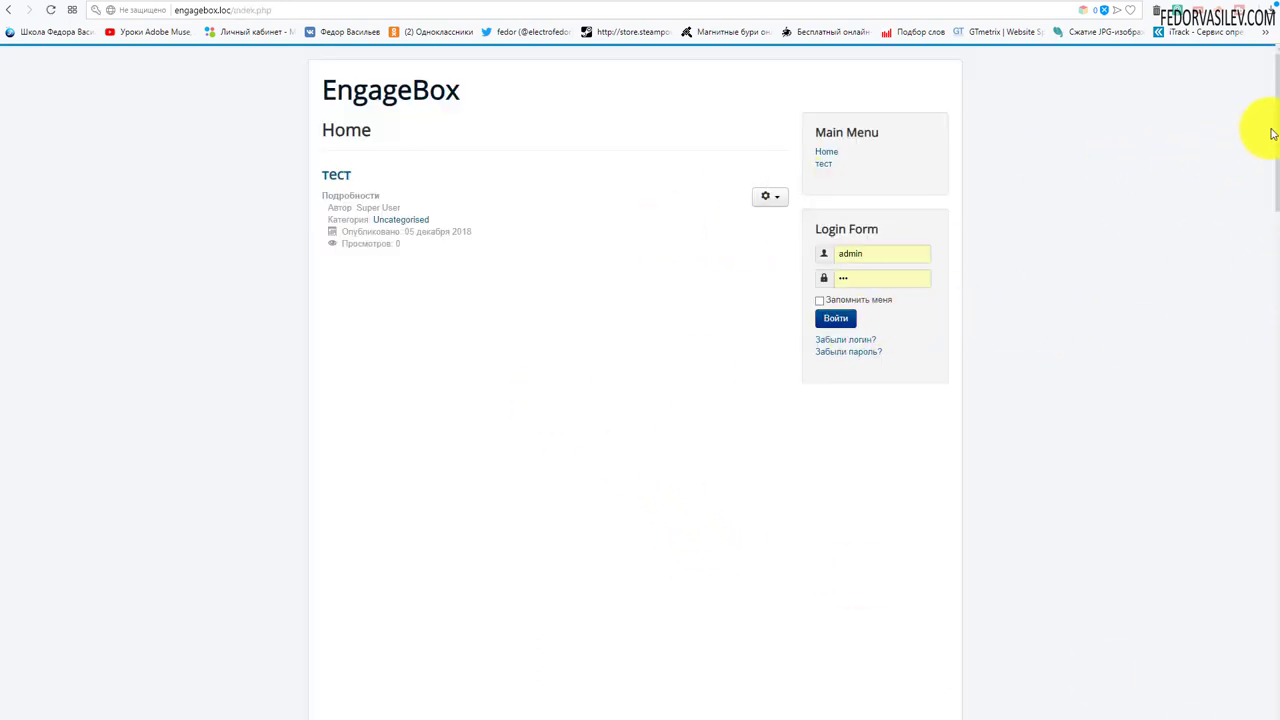
pyautogui.moveTo(1275, 128); pyautogui.dragTo(1257, 651)
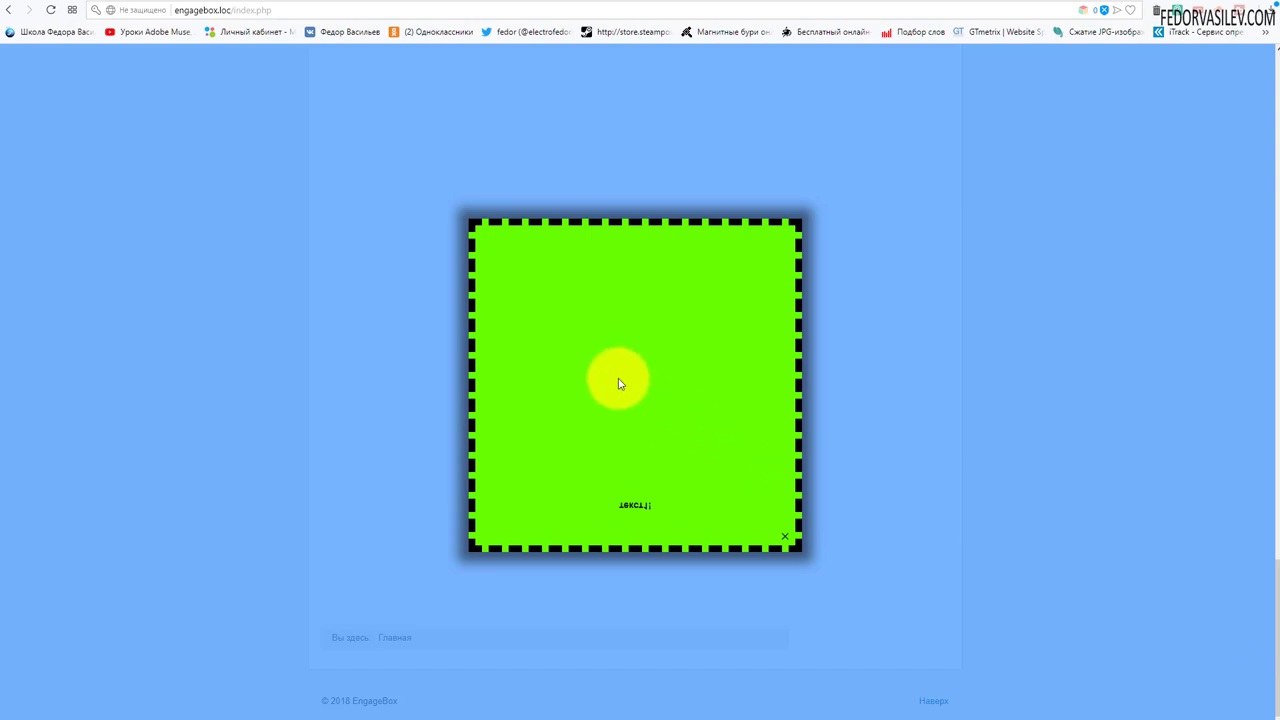
pyautogui.click(975, 362)
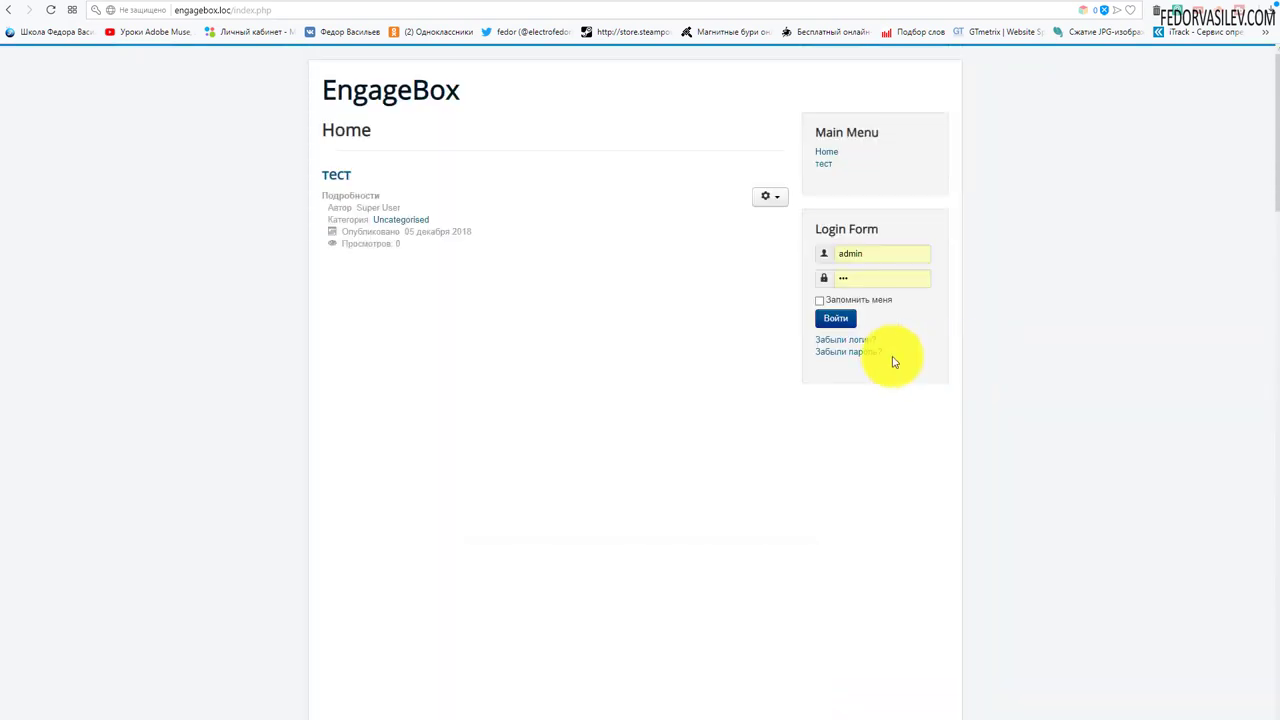
# Reload the home page and scroll down and back up to test the popup's opening and auto-closing.
pyautogui.click(50, 9)
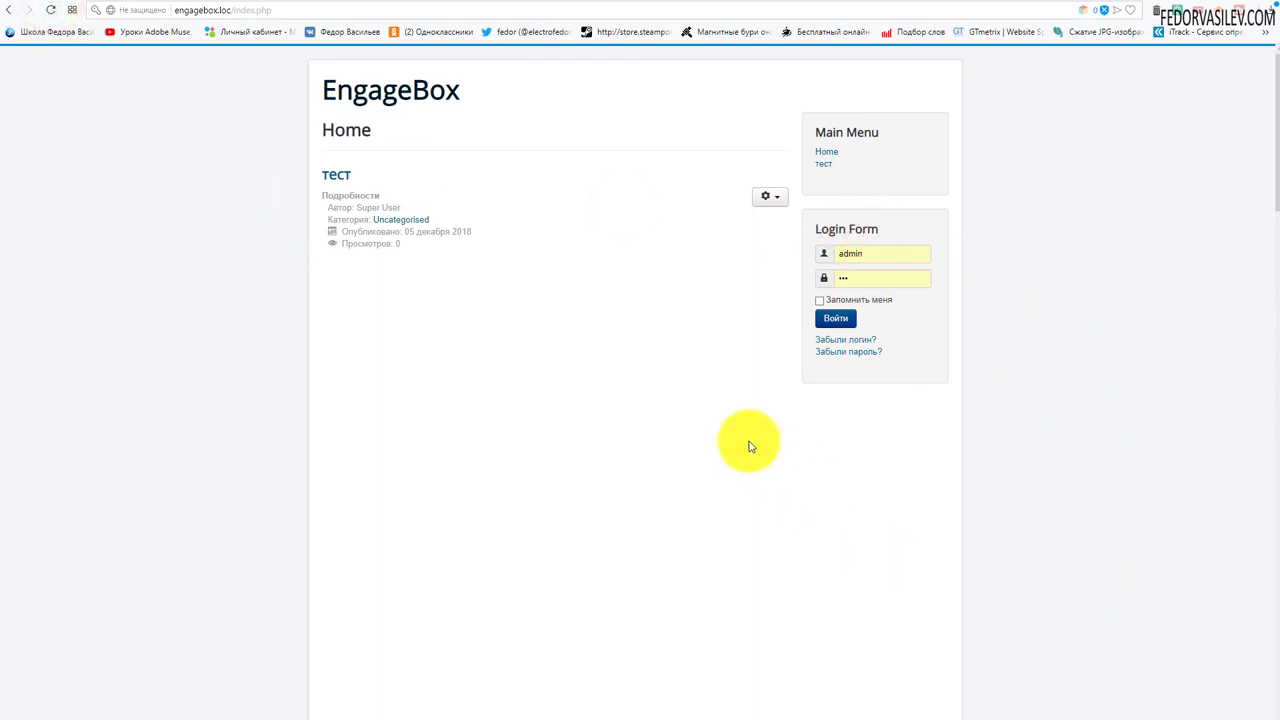
pyautogui.scroll(-5, 634, 300)
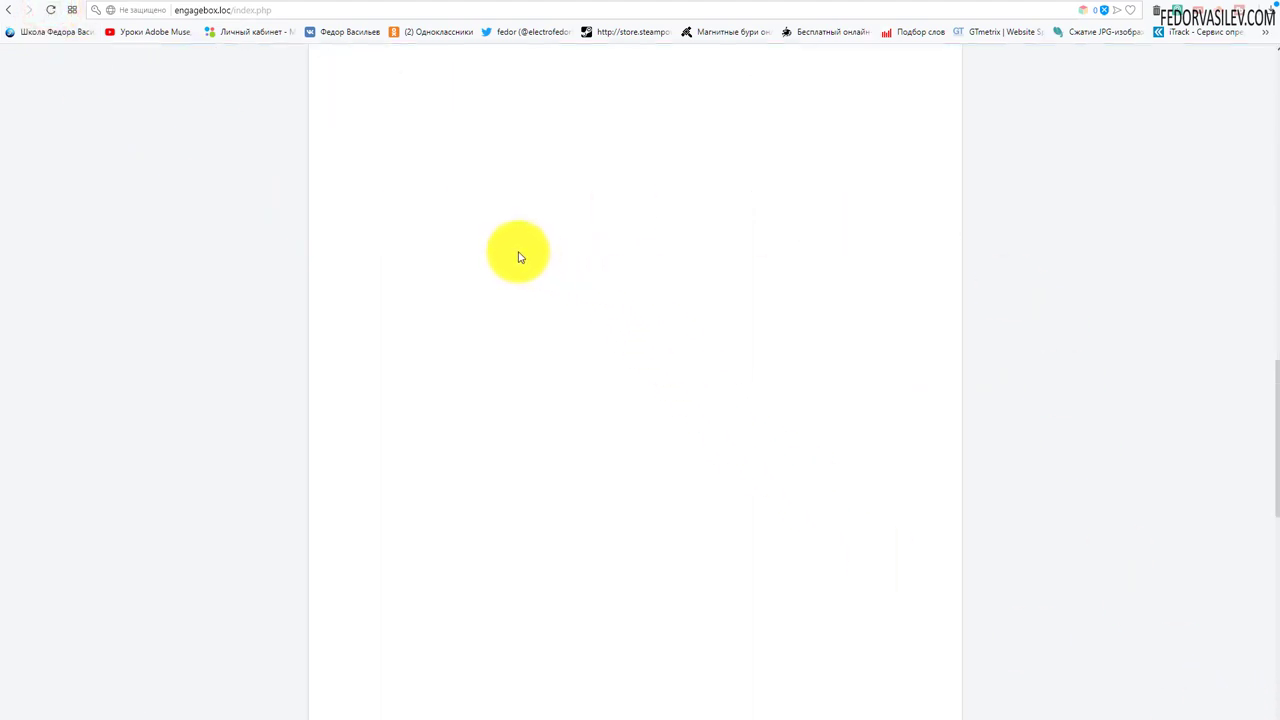
pyautogui.scroll(-3, 518, 257)
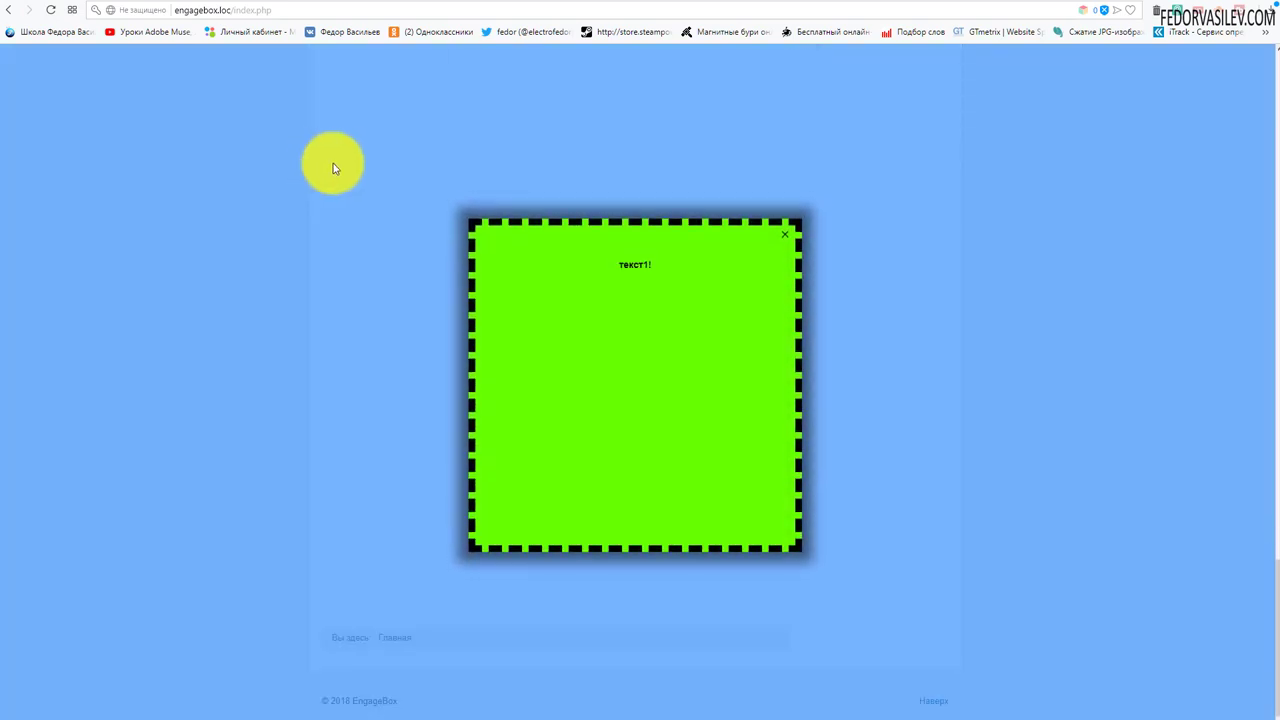
pyautogui.click(333, 163)
pyautogui.scroll(6, 366, 229)
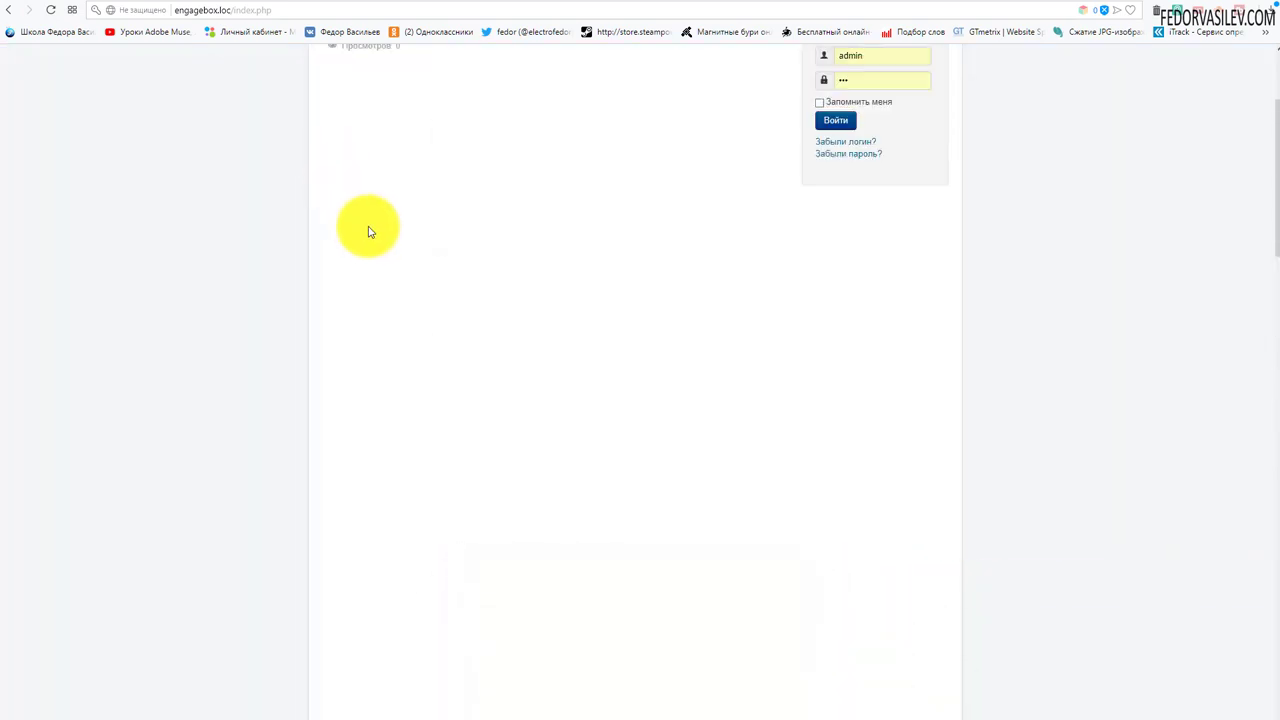
pyautogui.scroll(2, 400, 220)
# Turn off «На Прокрутку вверх» auto-closing in the trigger settings of box окно-1.
pyautogui.click(1037, 5)
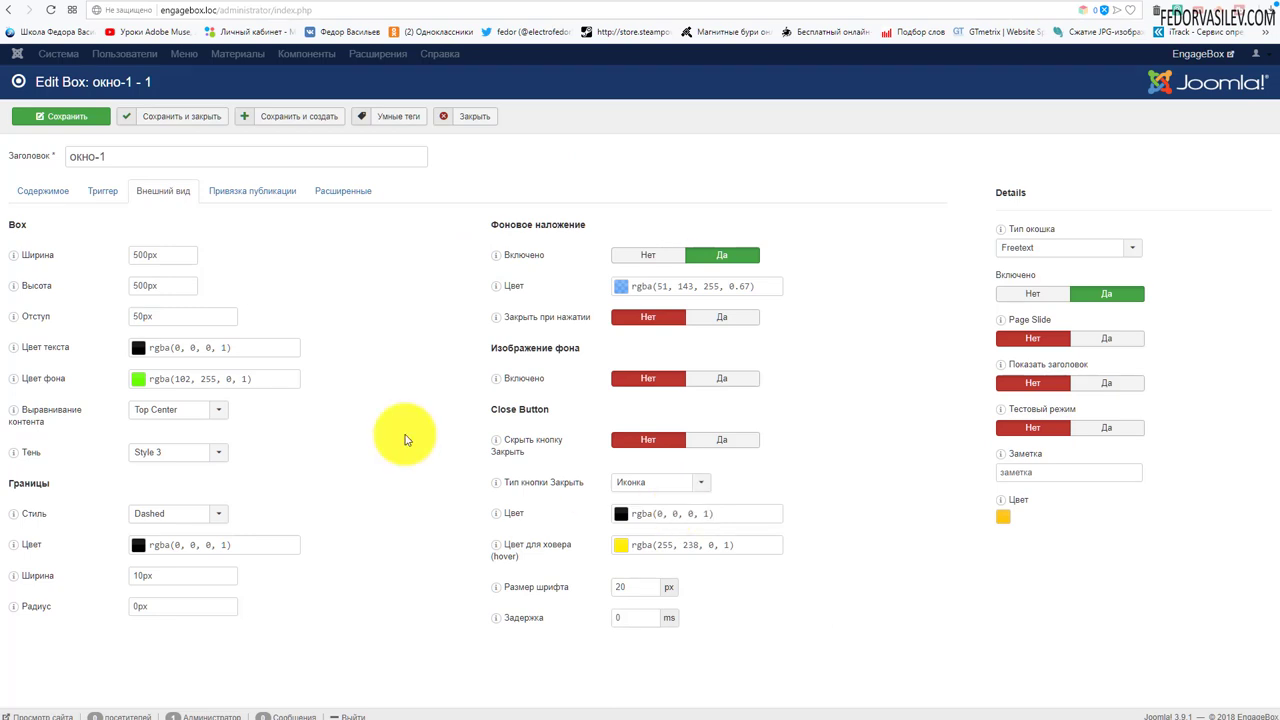
pyautogui.click(102, 190)
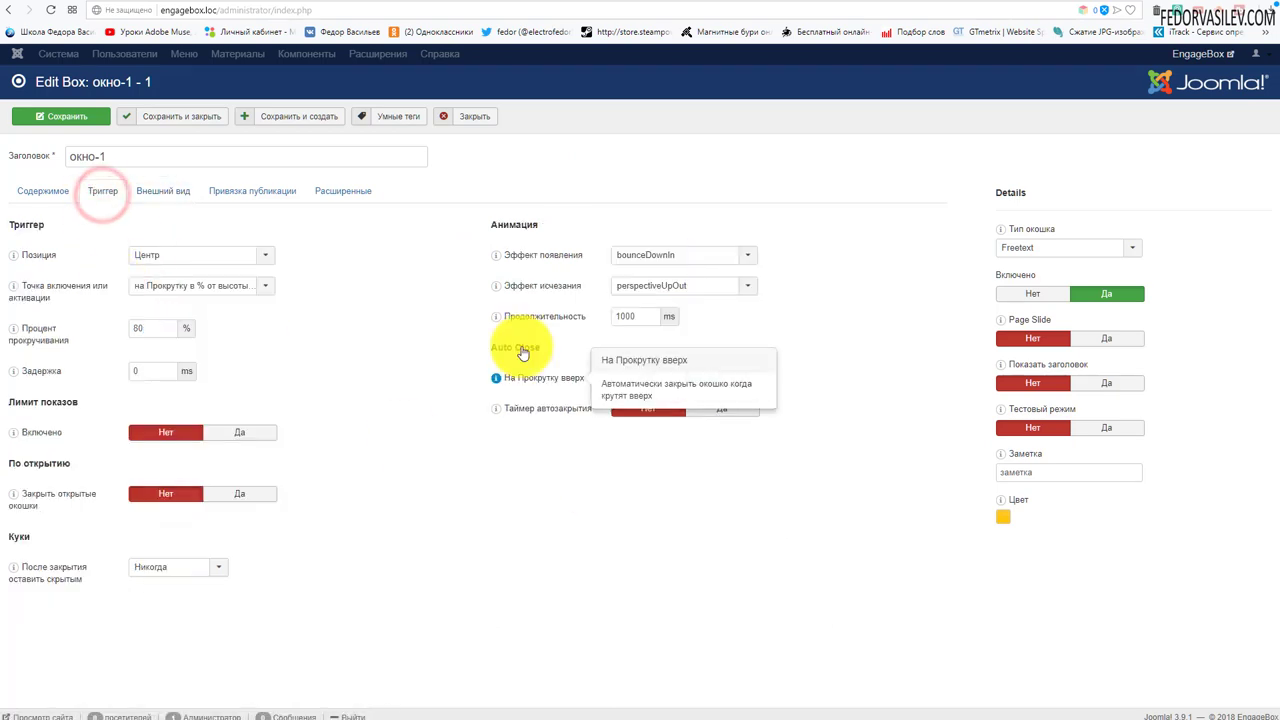
pyautogui.click(647, 377)
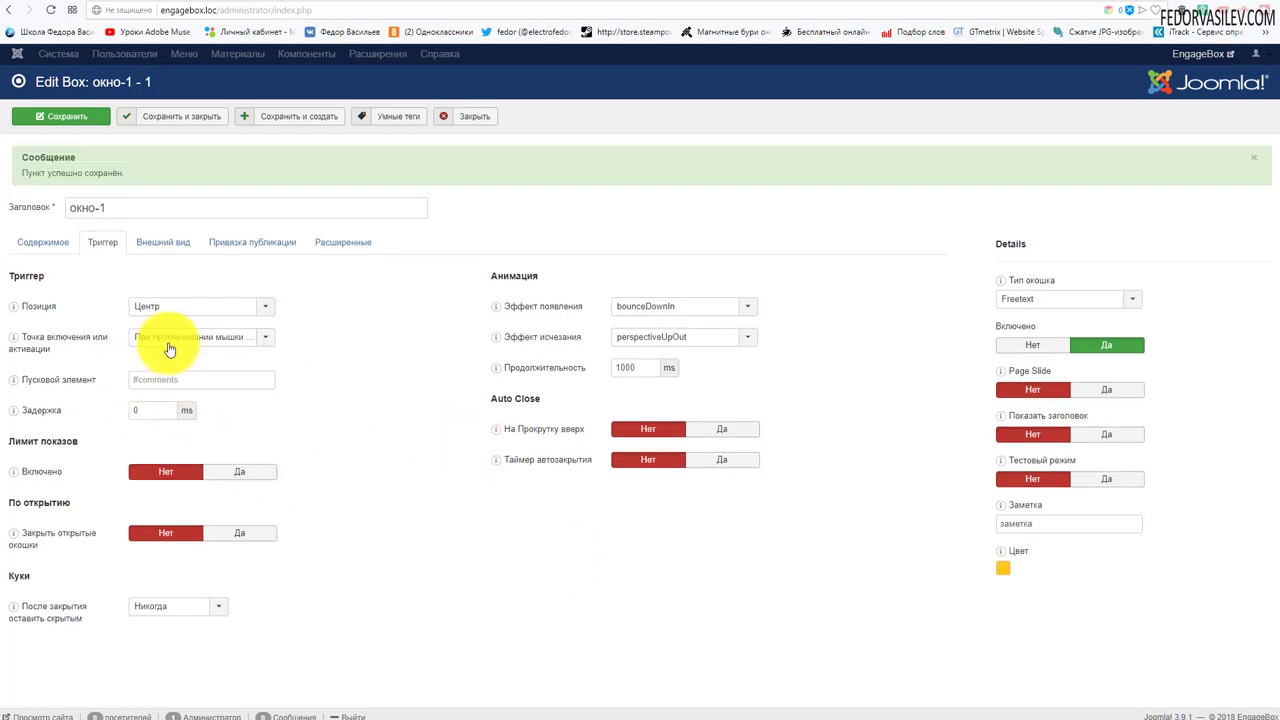
pyautogui.click(224, 337)
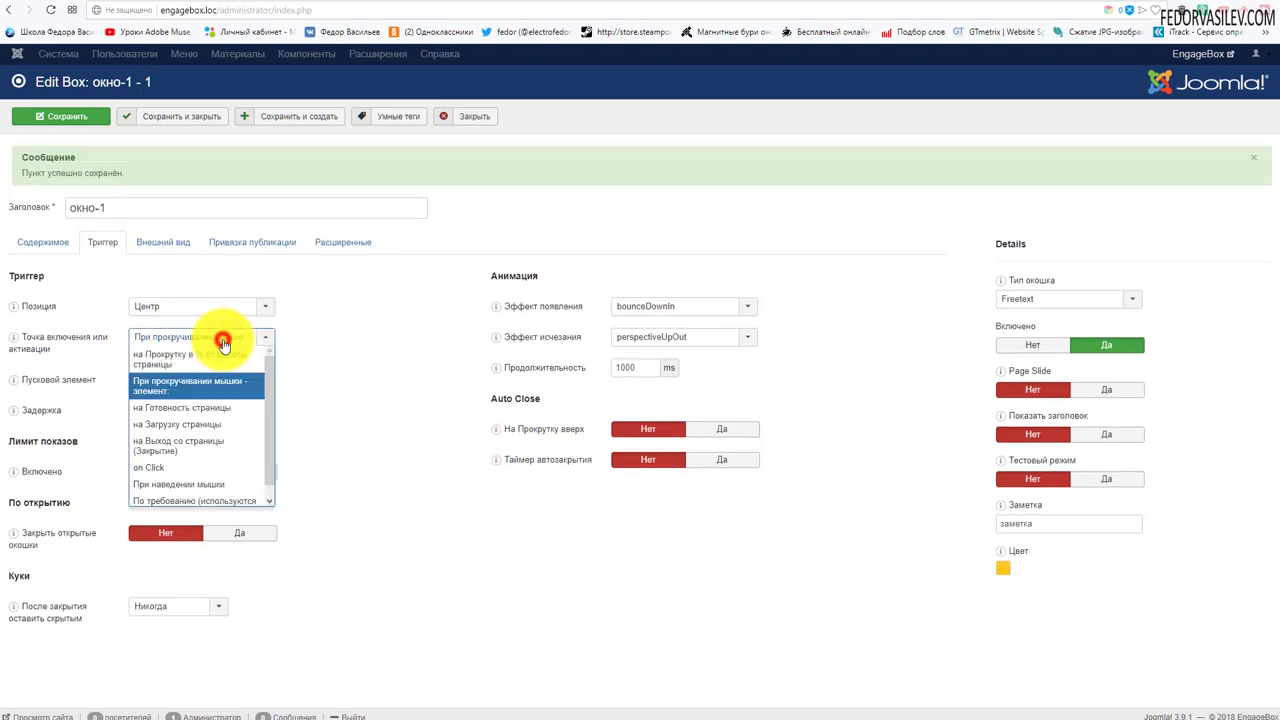
pyautogui.click(327, 345)
pyautogui.moveTo(68, 378)
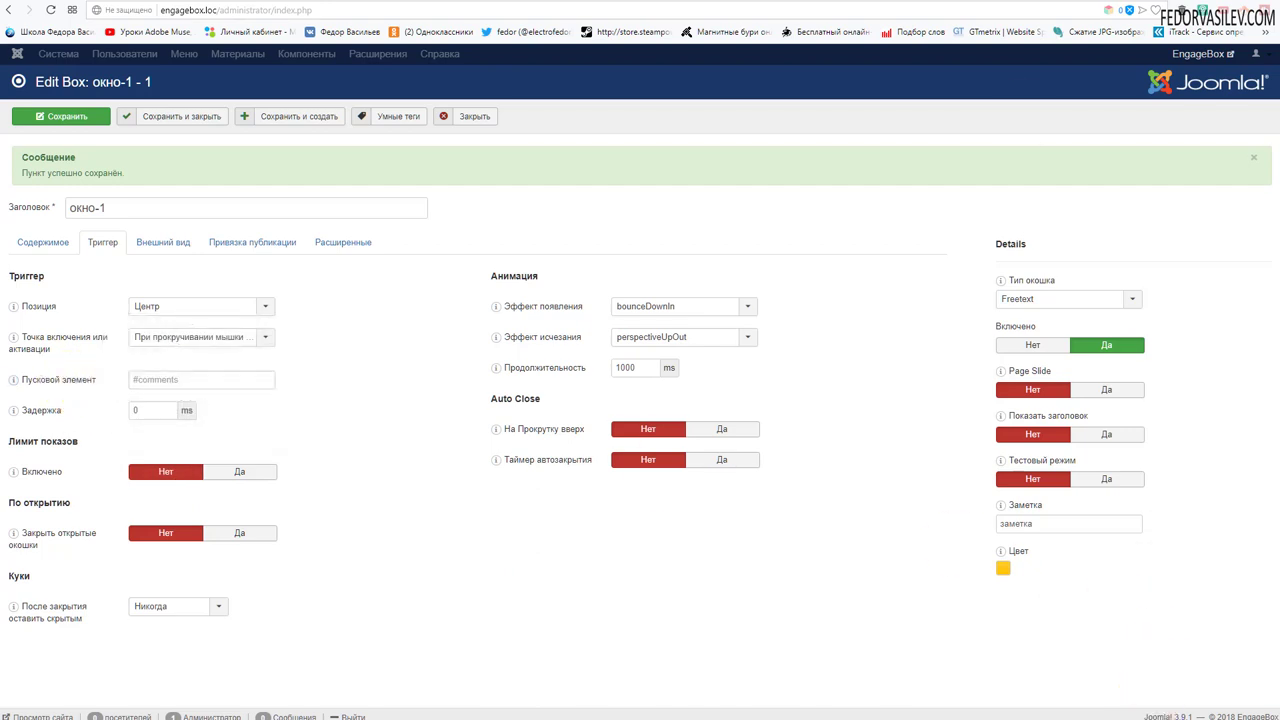
# Inspect the code of the «тест» article heading on the site's home page and copy its class name item-title.
pyautogui.click(1113, 2)
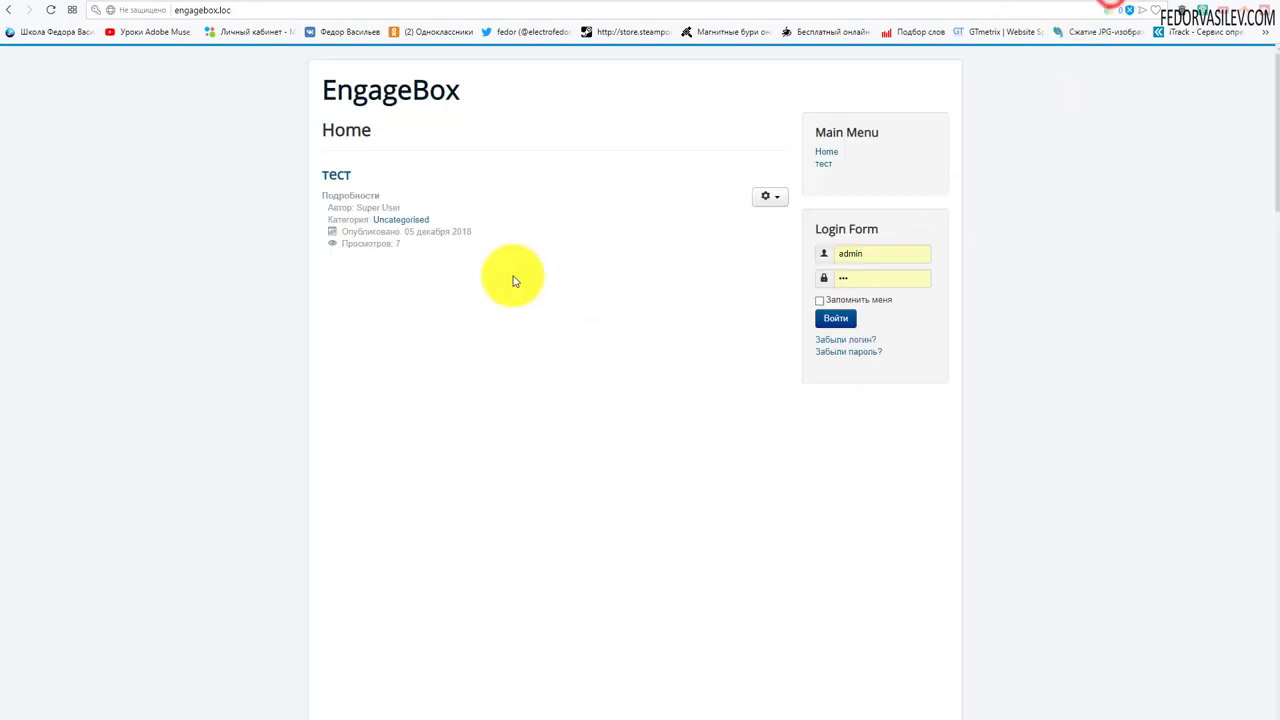
pyautogui.rightClick(337, 183)
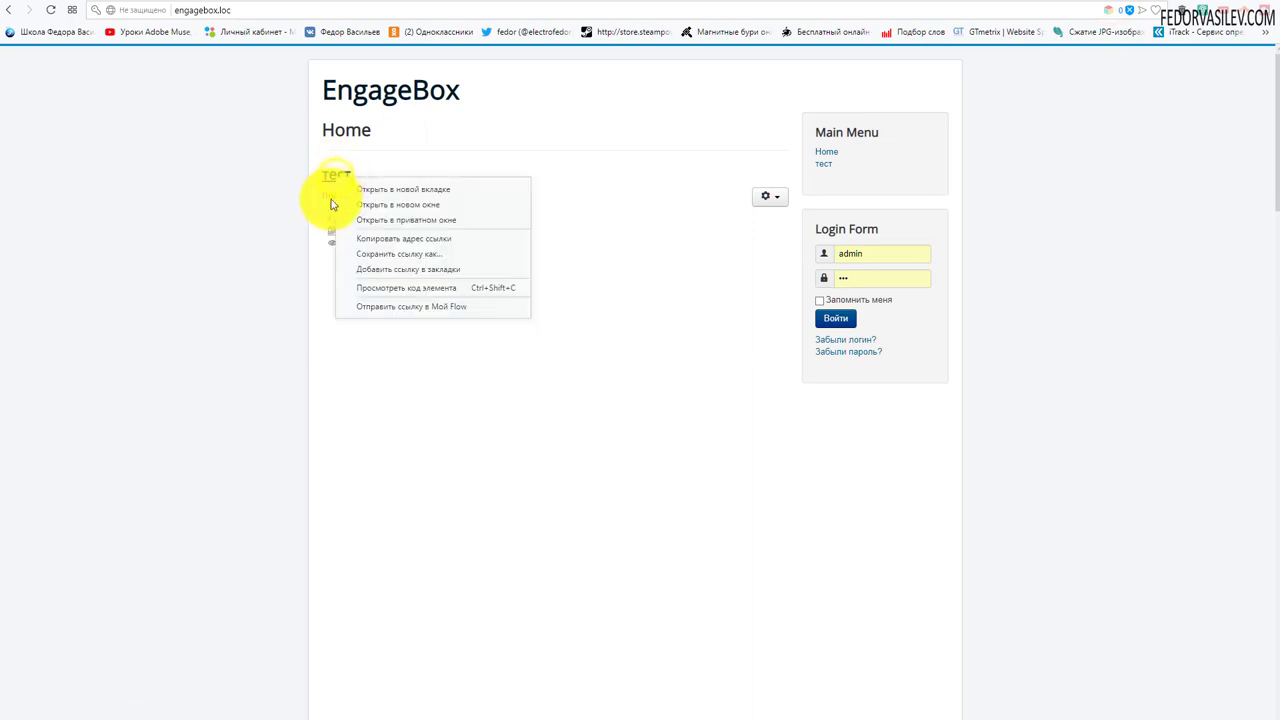
pyautogui.click(380, 291)
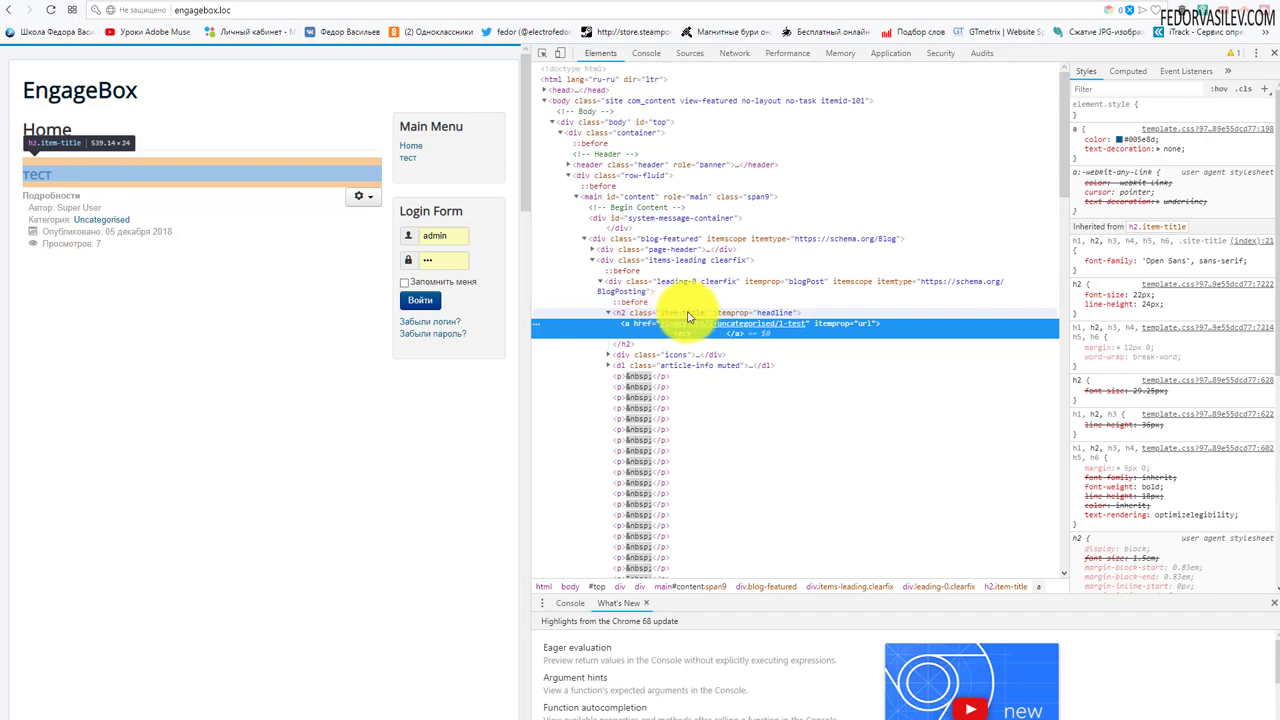
pyautogui.click(687, 316)
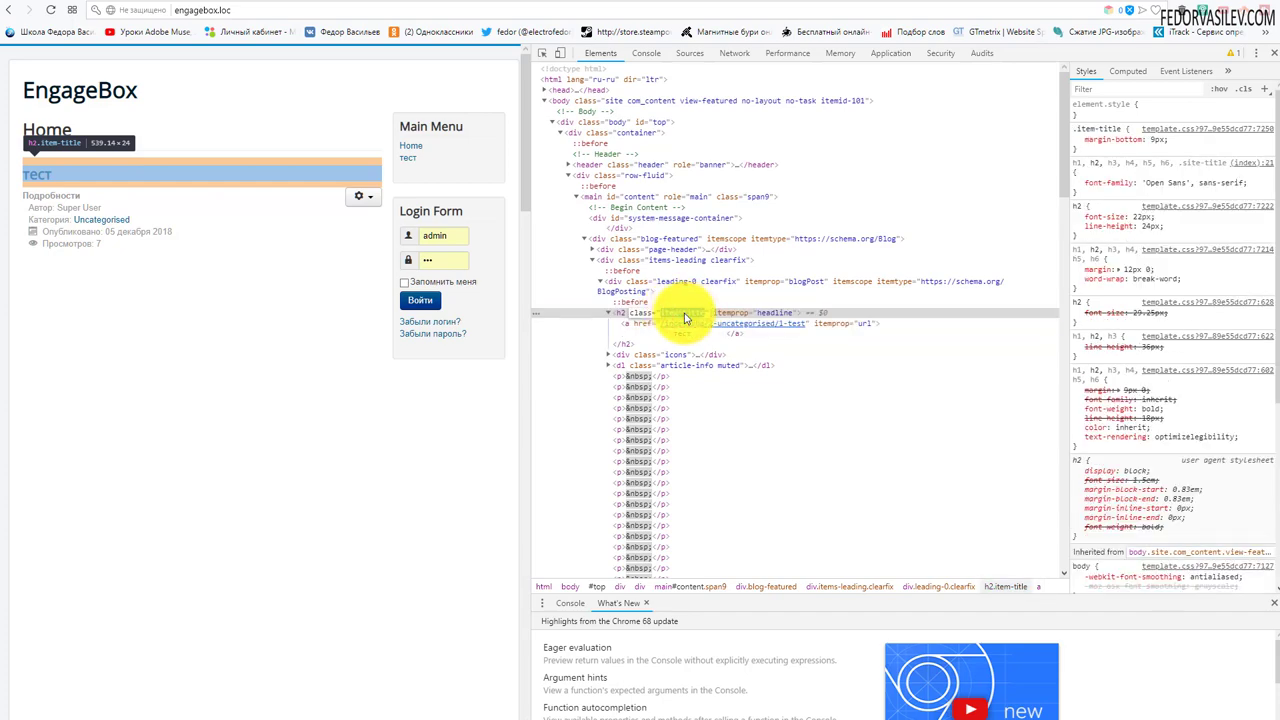
pyautogui.doubleClick(685, 316)
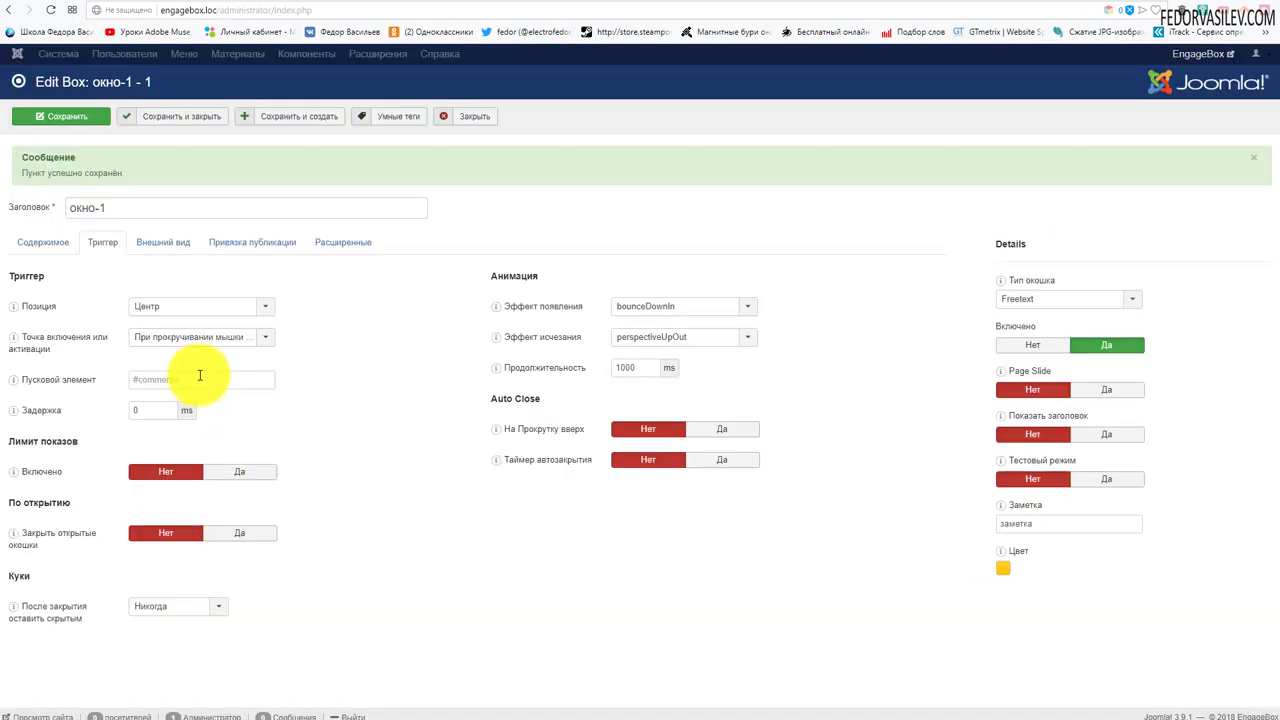
# Set the trigger element («Пусковой элемент») of box окно-1 to .item-title and save the box.
pyautogui.rightClick(200, 375)
pyautogui.click(257, 450)
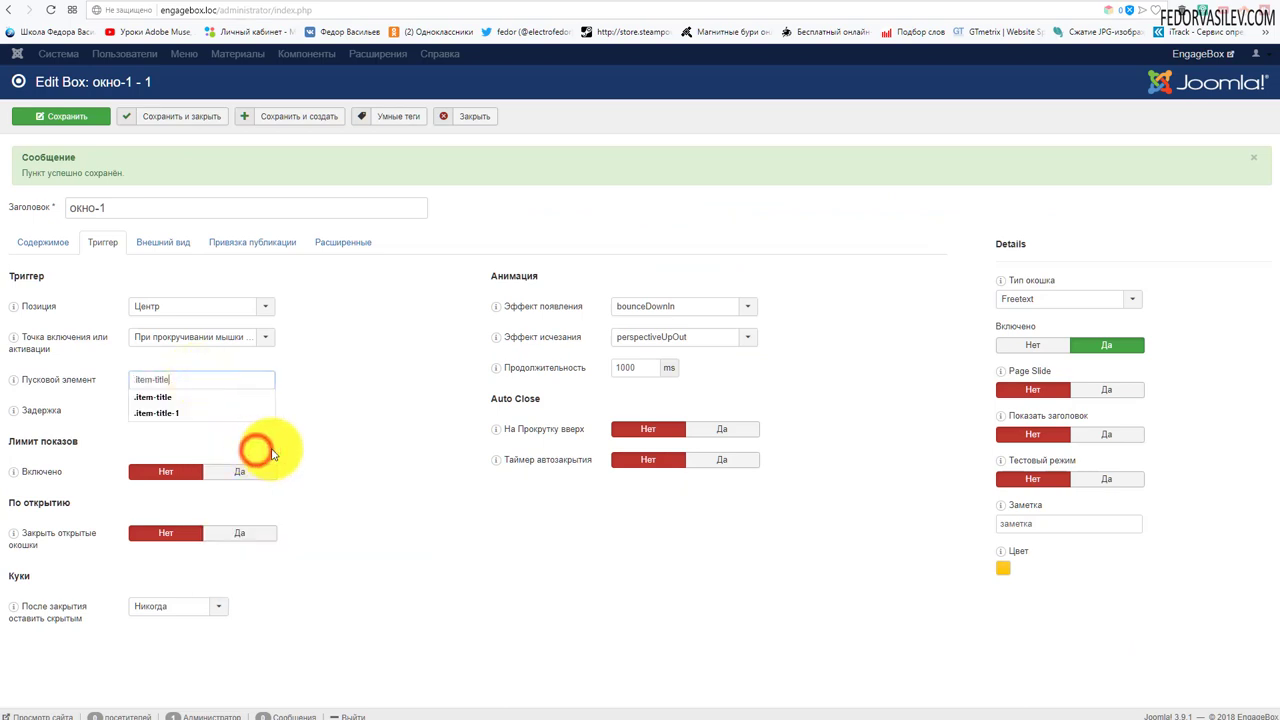
pyautogui.click(353, 380)
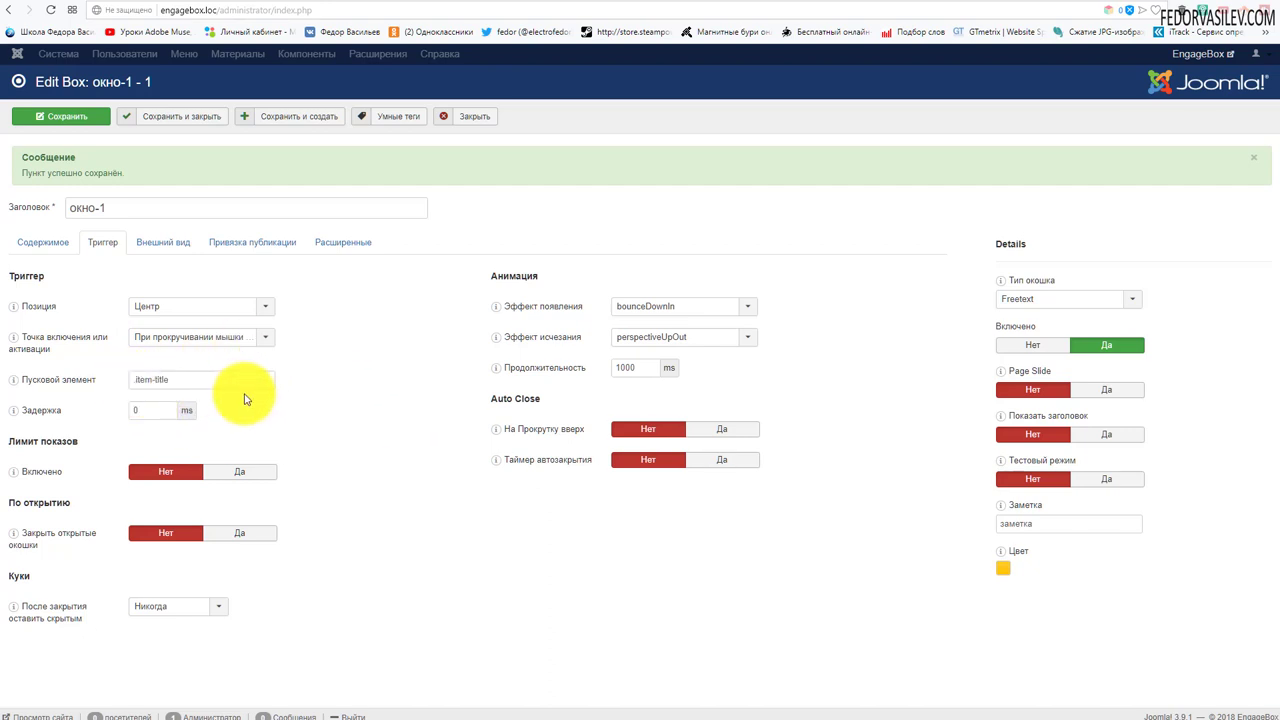
pyautogui.moveTo(54, 386)
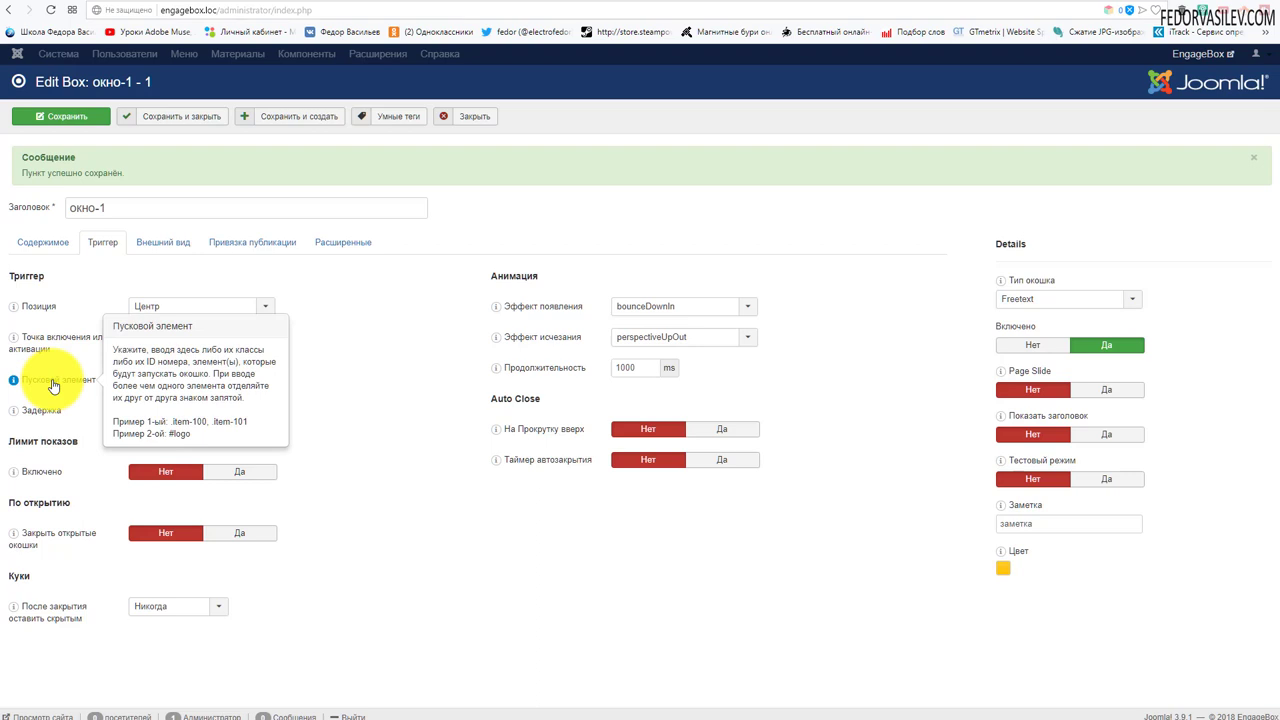
pyautogui.click(63, 115)
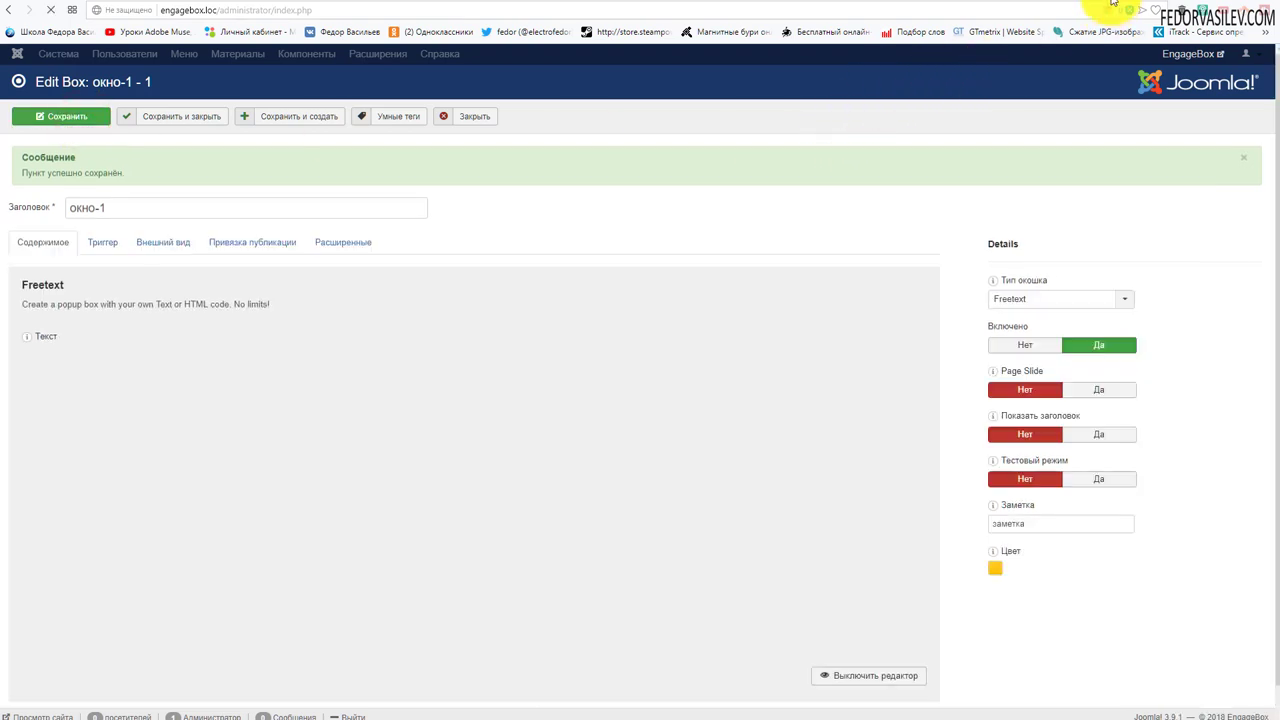
# Reload the home page and scroll down and back up to test the popup triggered by the «тест» heading, closing it when shown.
pyautogui.click(1112, 3)
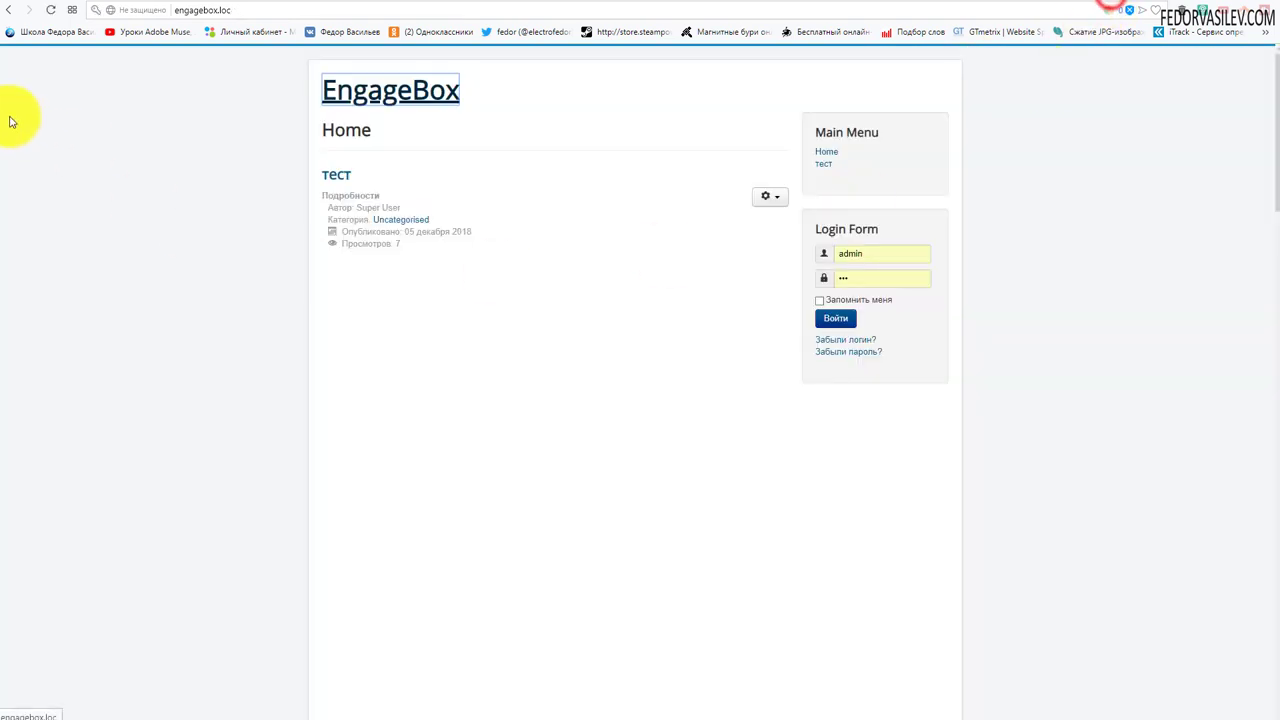
pyautogui.click(46, 11)
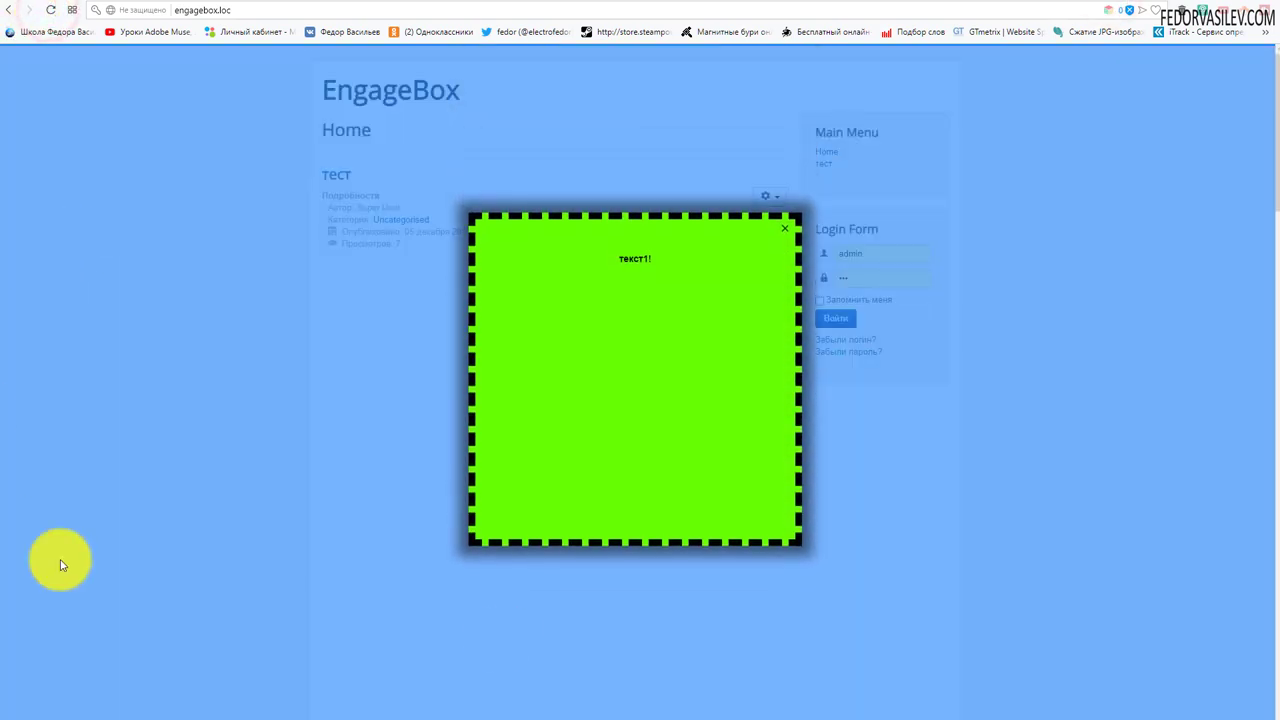
pyautogui.click(789, 240)
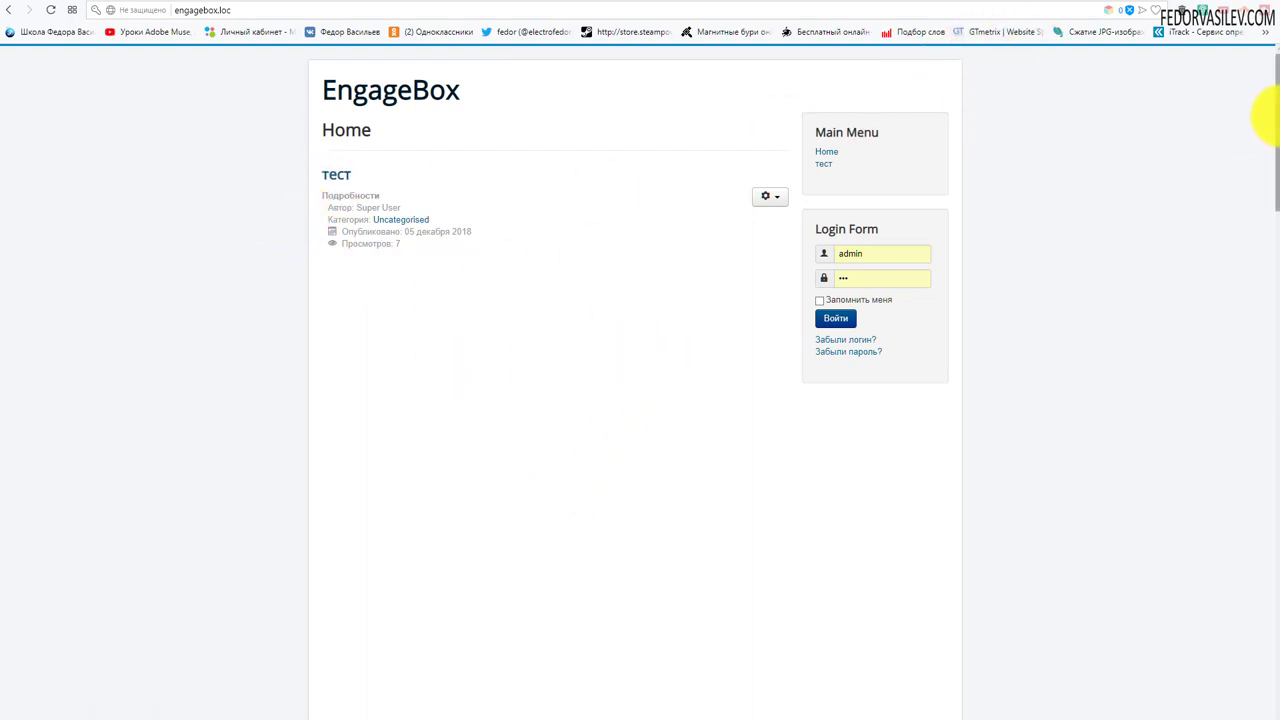
pyautogui.moveTo(1272, 117); pyautogui.dragTo(1257, 594)
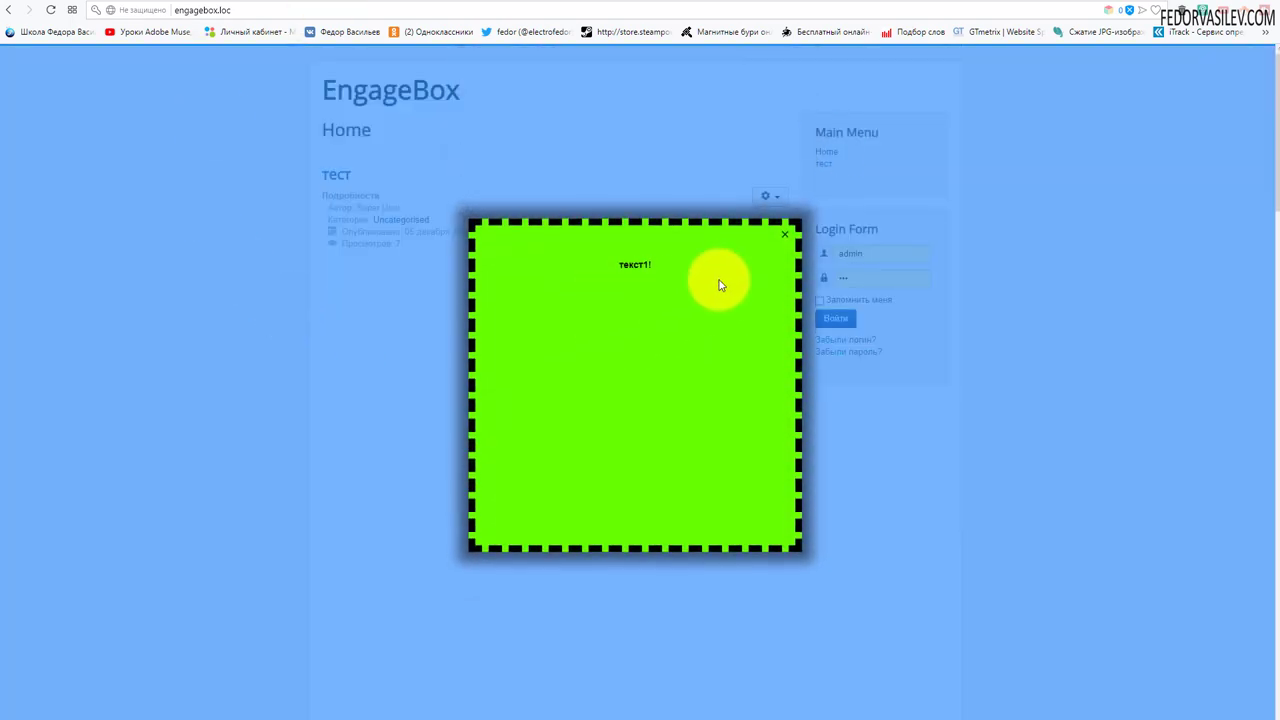
pyautogui.click(782, 238)
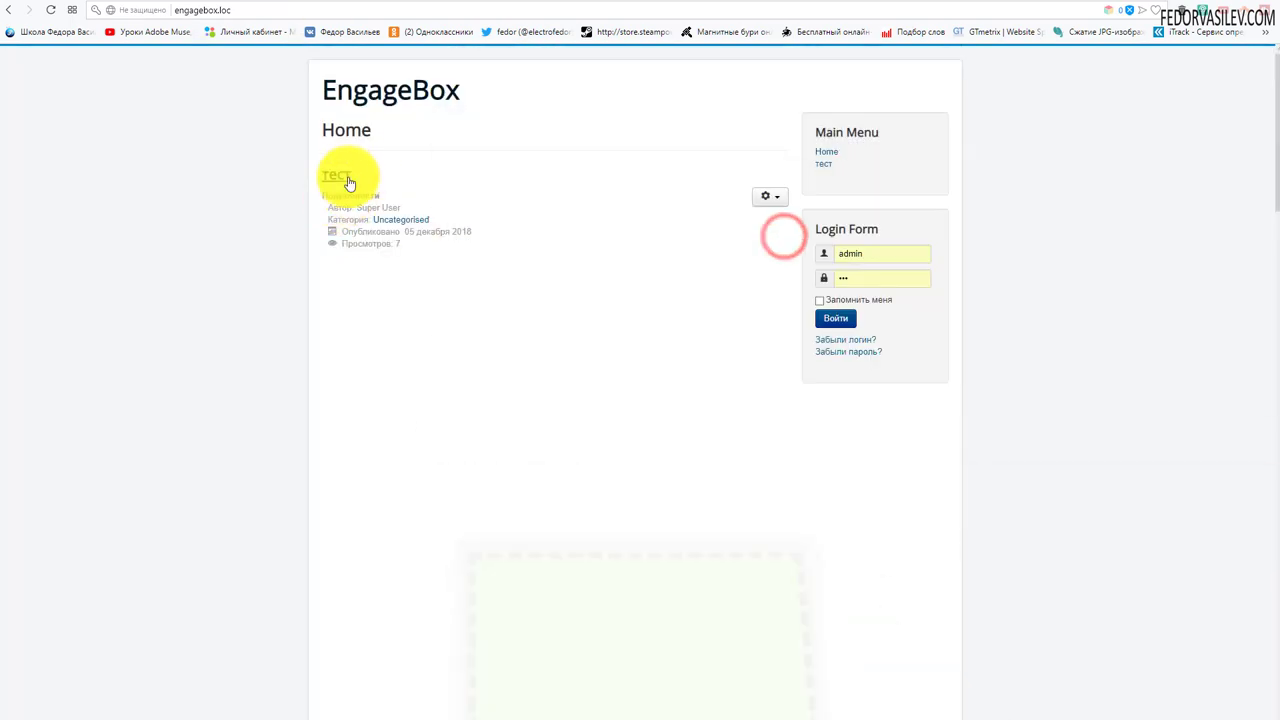
pyautogui.scroll(-3, 697, 405)
pyautogui.scroll(-5, 584, 497)
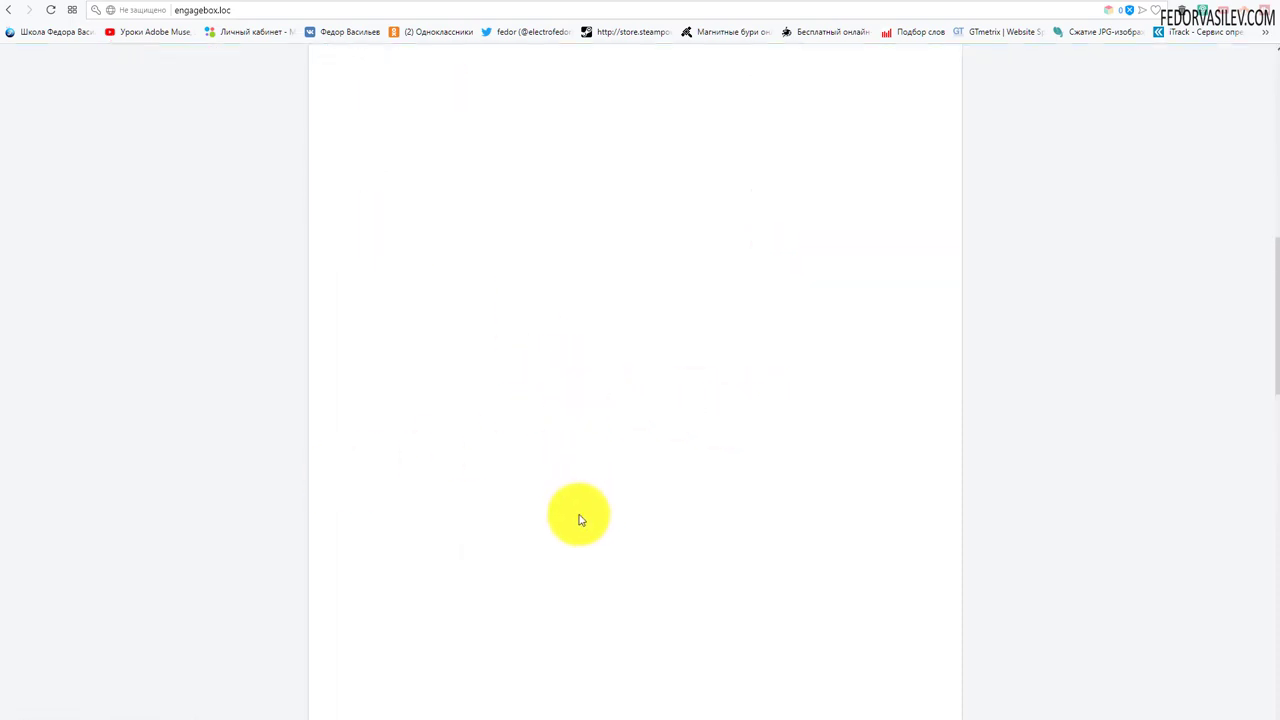
pyautogui.scroll(8, 579, 519)
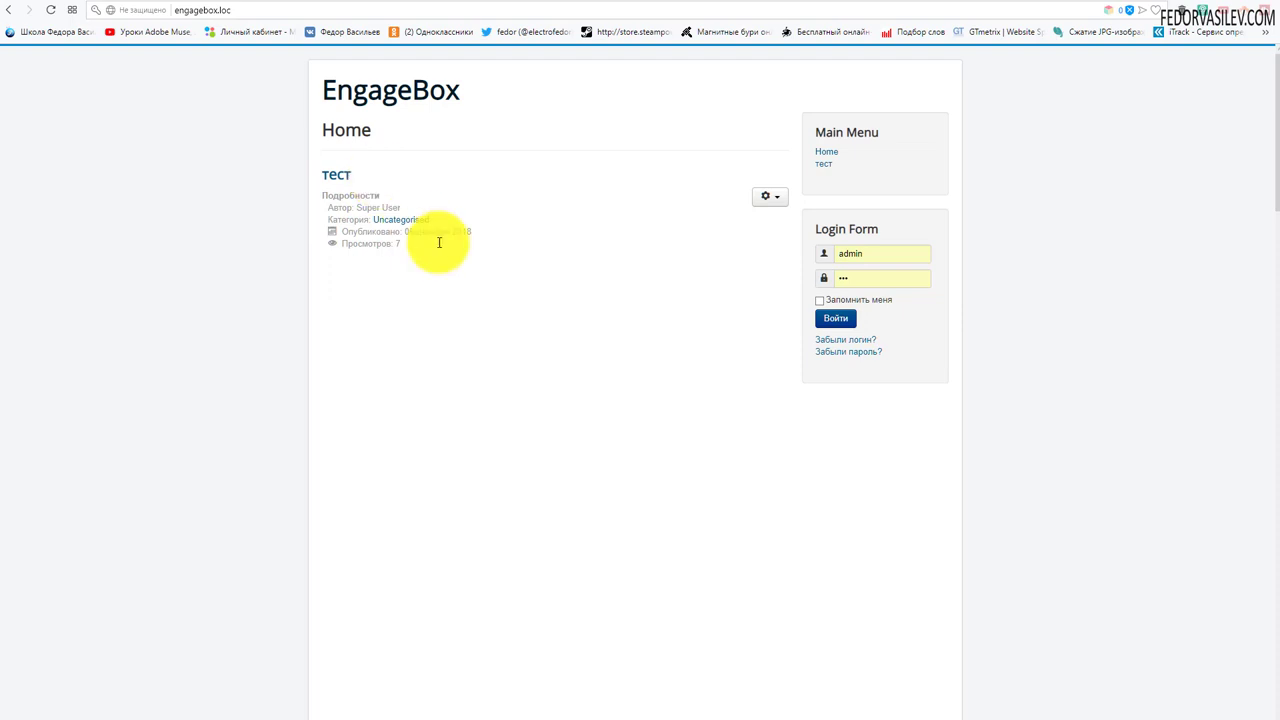
# Set the activation point of box окно-1 to «на Выход со страницы (Закрытие)» and save the box.
pyautogui.hotkey('ctrl', 'Tab')
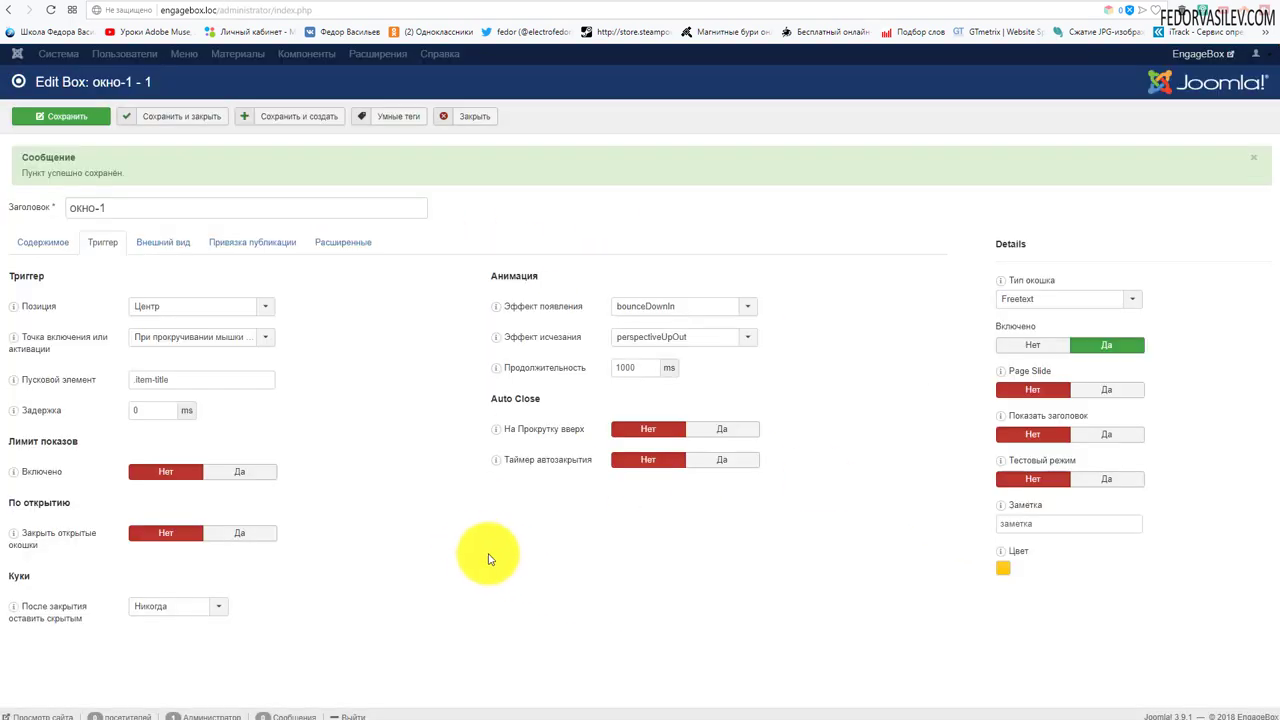
pyautogui.click(266, 338)
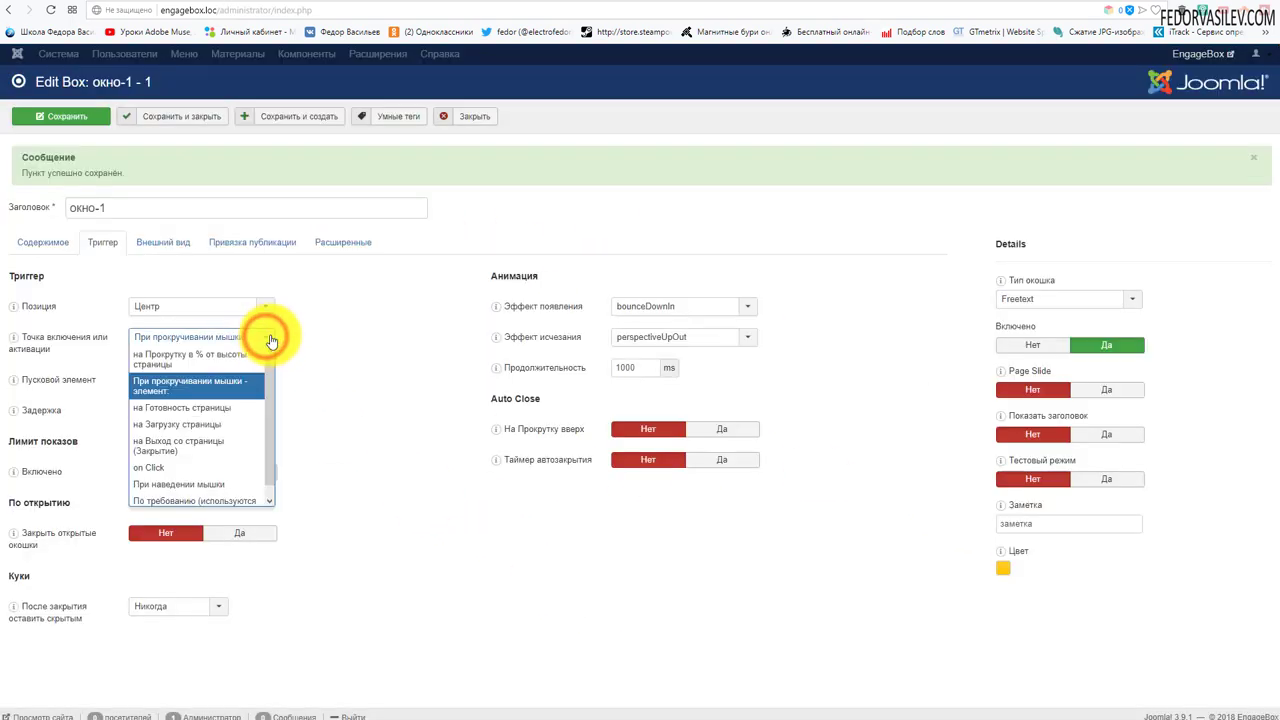
pyautogui.click(204, 453)
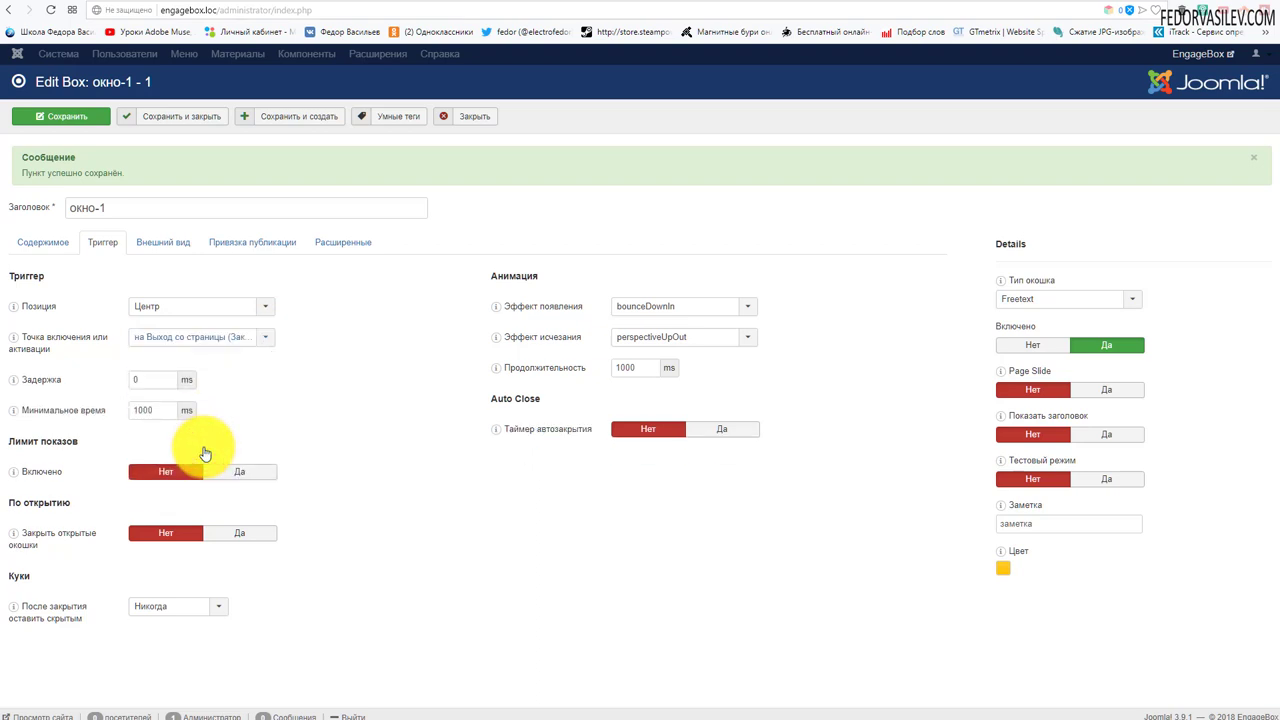
pyautogui.click(85, 117)
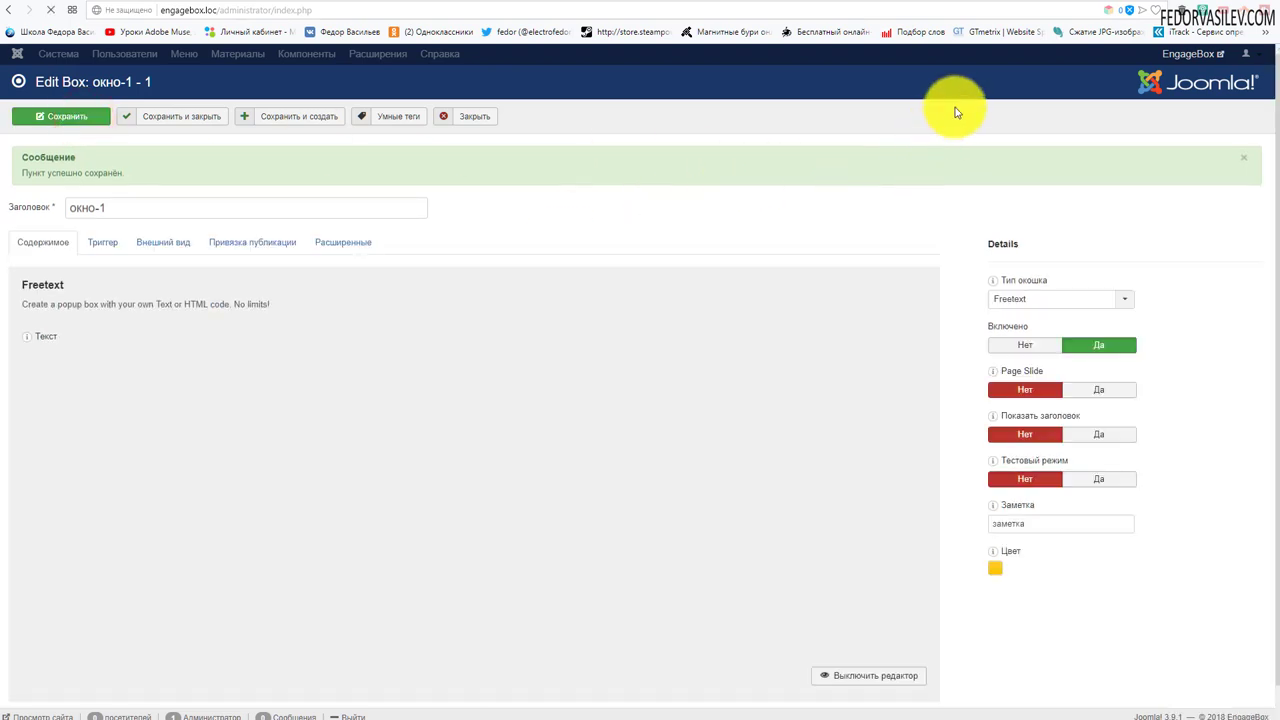
# Reload the home page, scroll down and up, and move off the page to test the exit-triggered popup, closing it when shown.
pyautogui.click(60, 5)
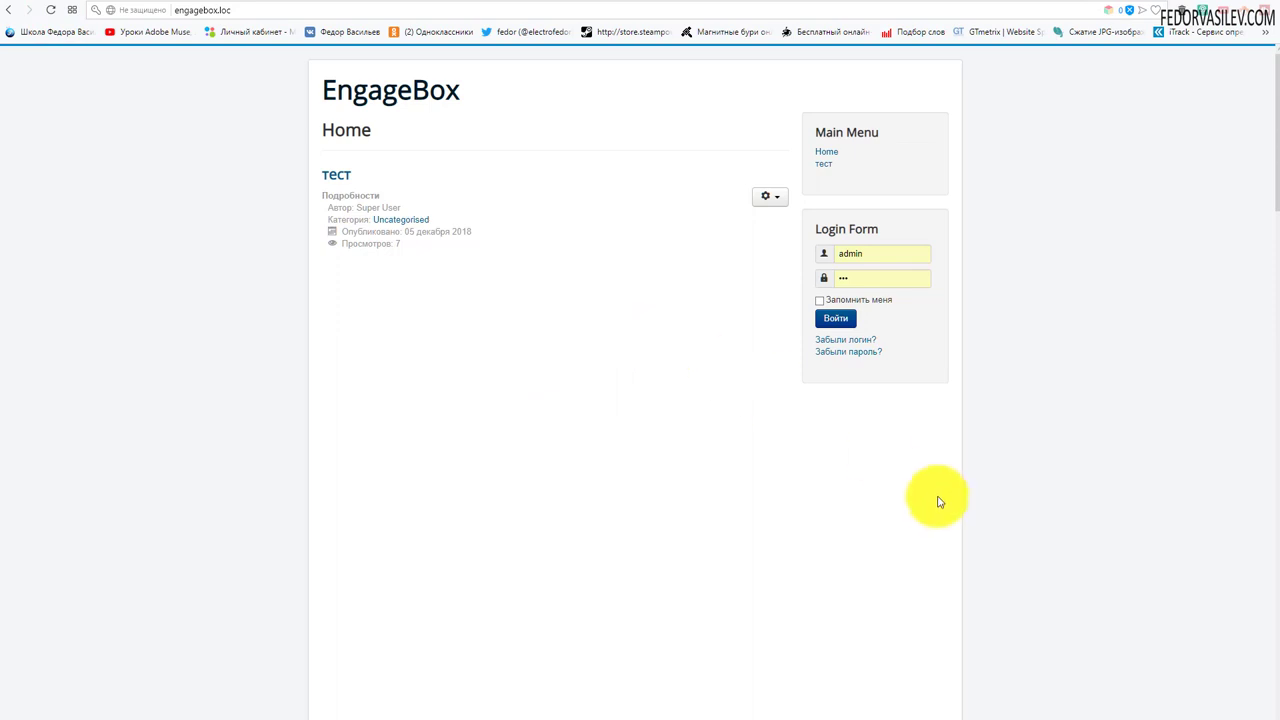
pyautogui.scroll(-3, 891, 491)
pyautogui.scroll(-3, 611, 400)
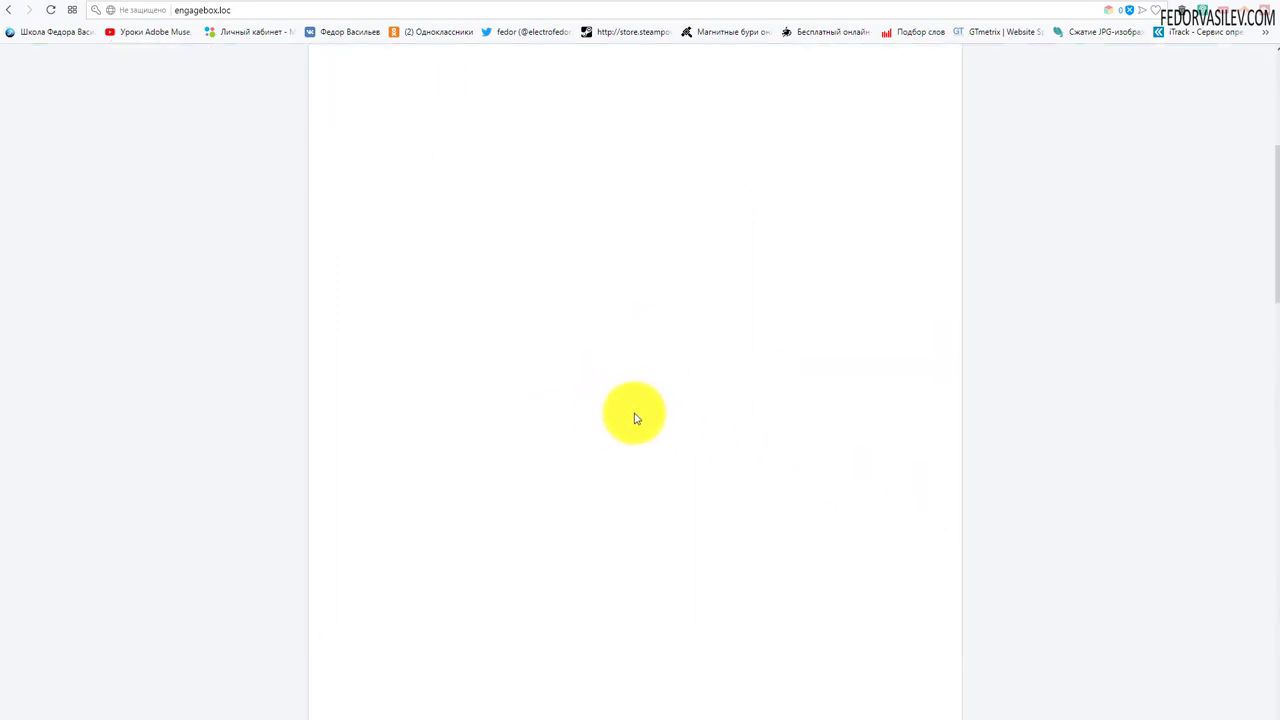
pyautogui.scroll(5, 634, 417)
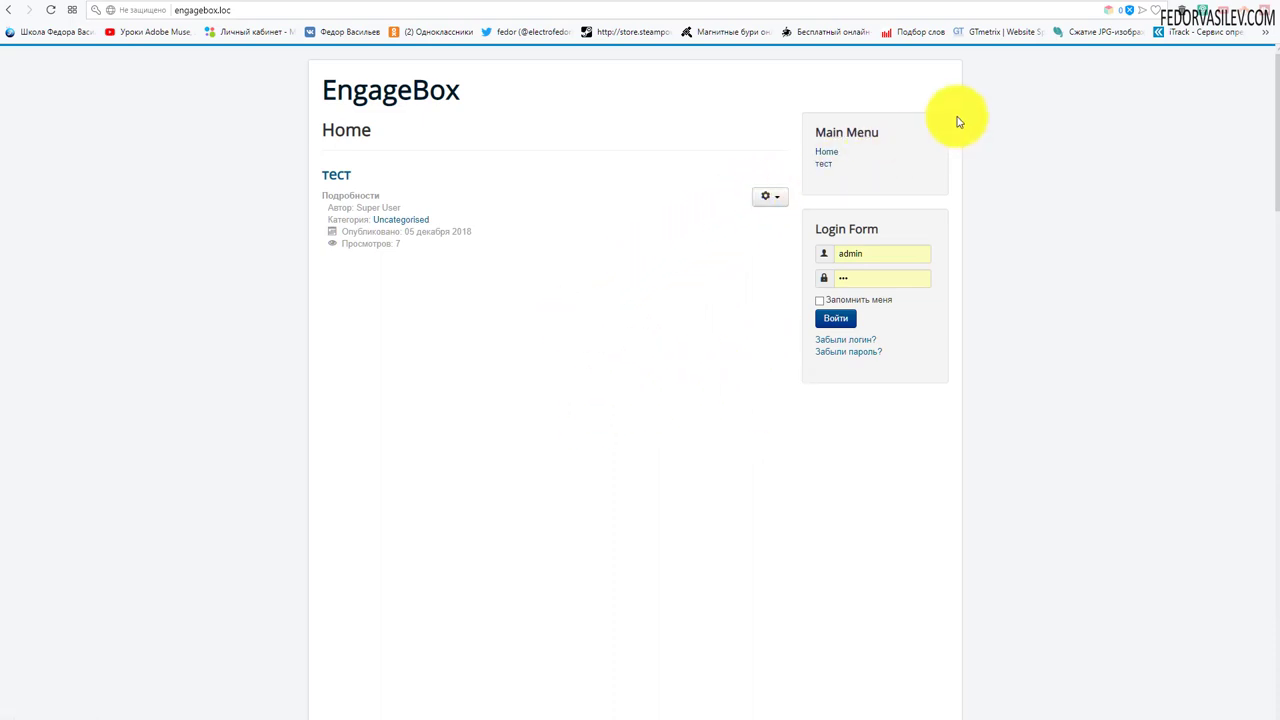
pyautogui.moveTo(1048, 37)
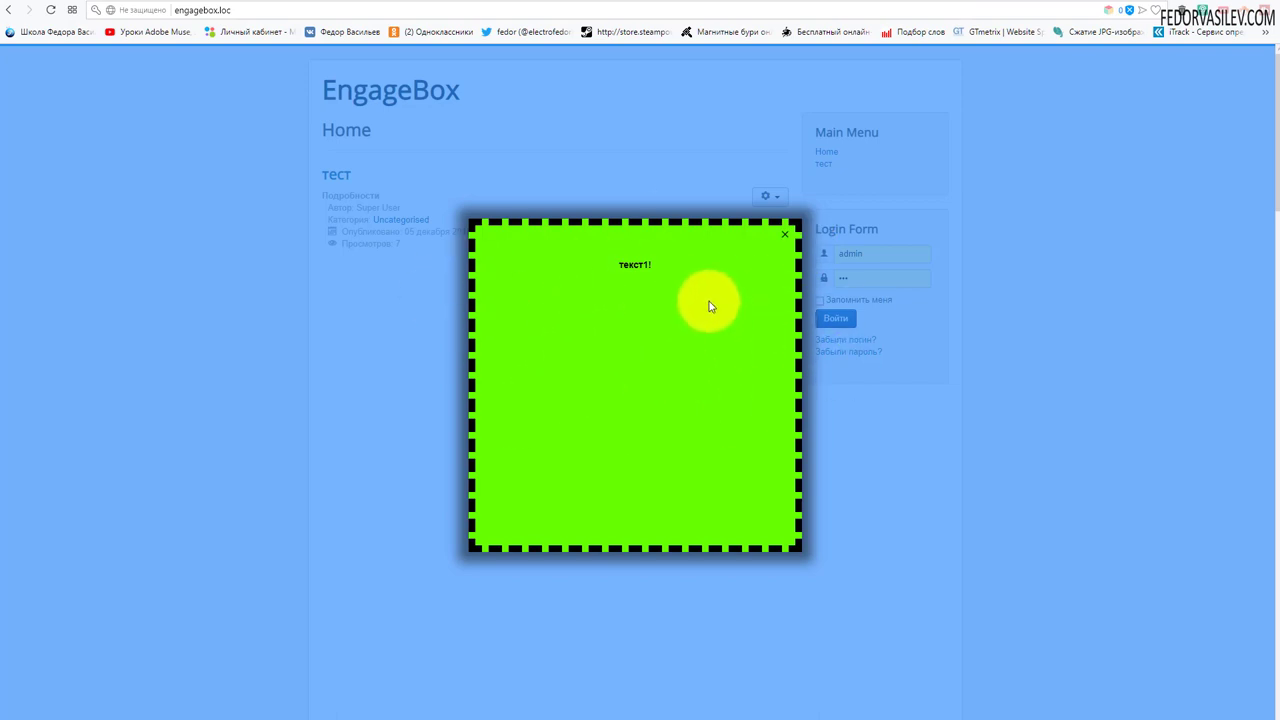
pyautogui.click(788, 240)
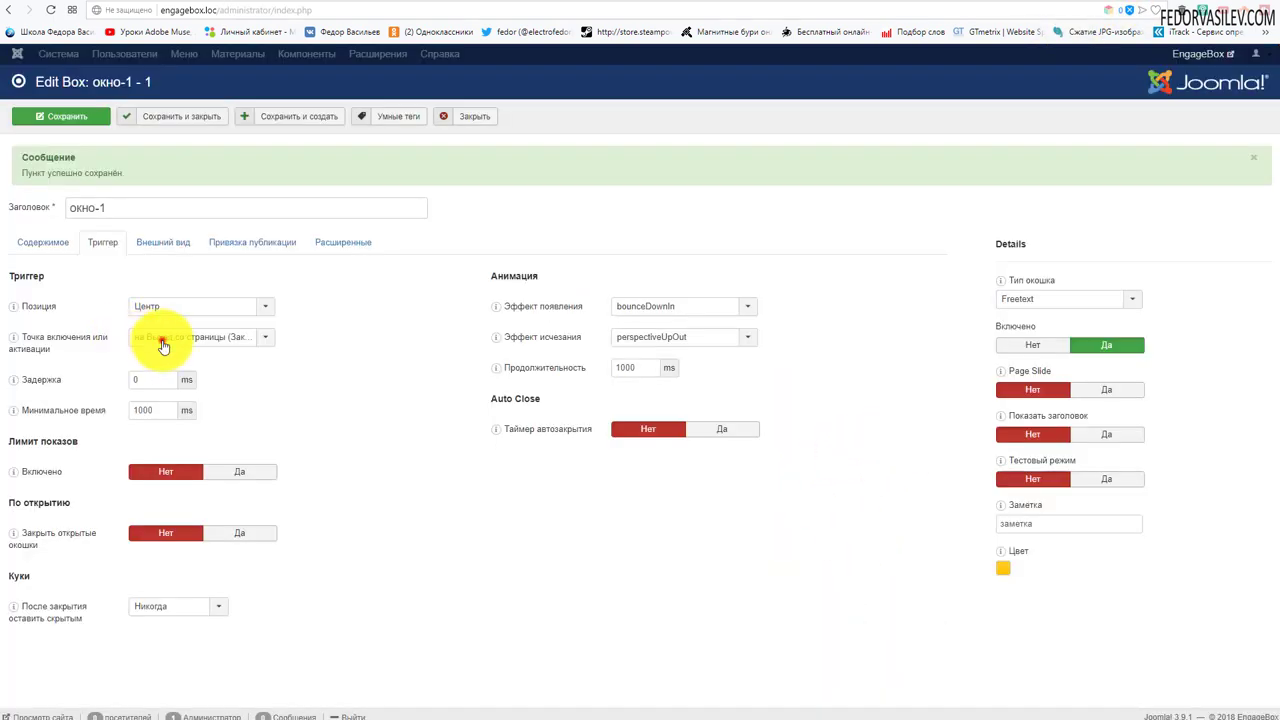
# Set the activation point of box окно-1 to «on Click» and save the box.
pyautogui.click(163, 336)
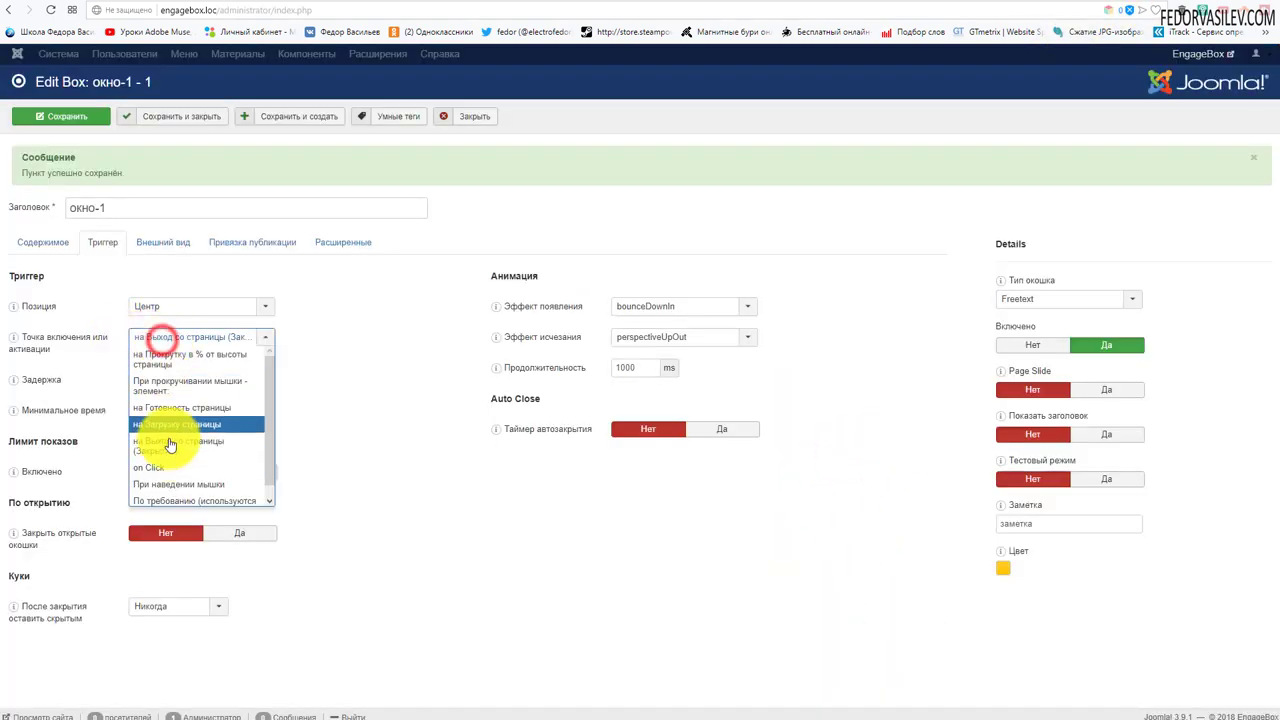
pyautogui.click(175, 467)
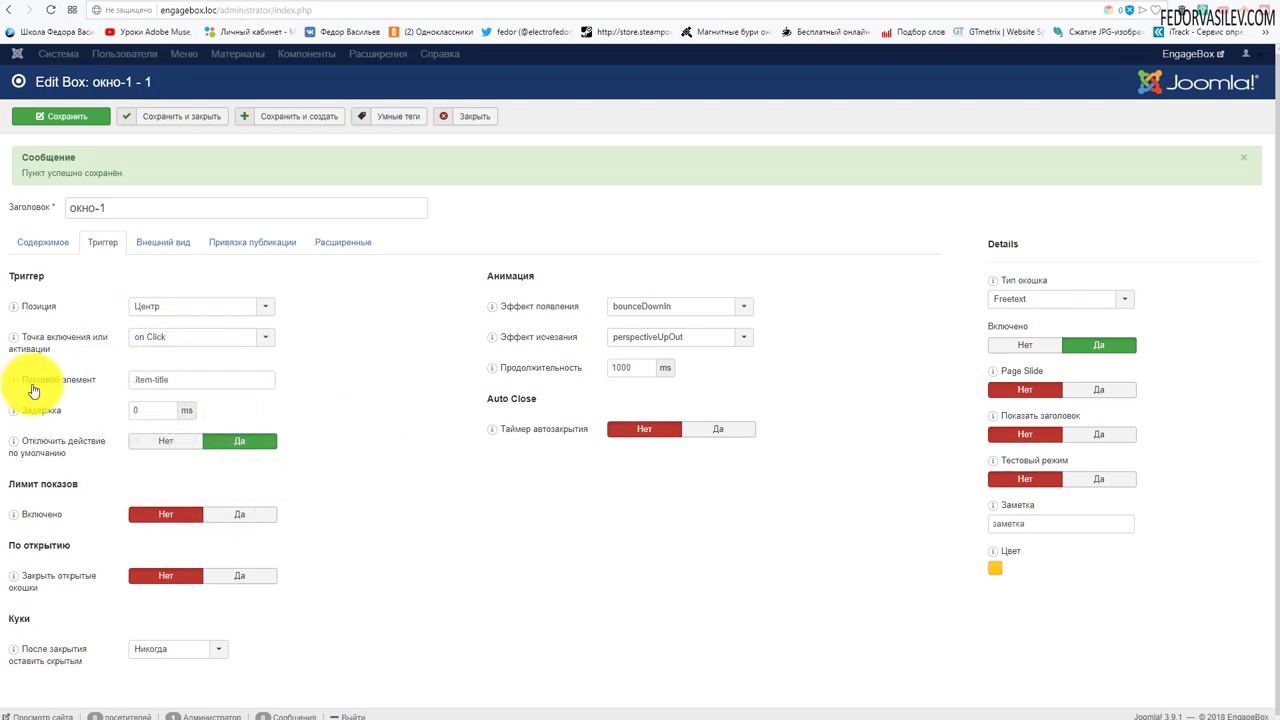
pyautogui.moveTo(52, 386)
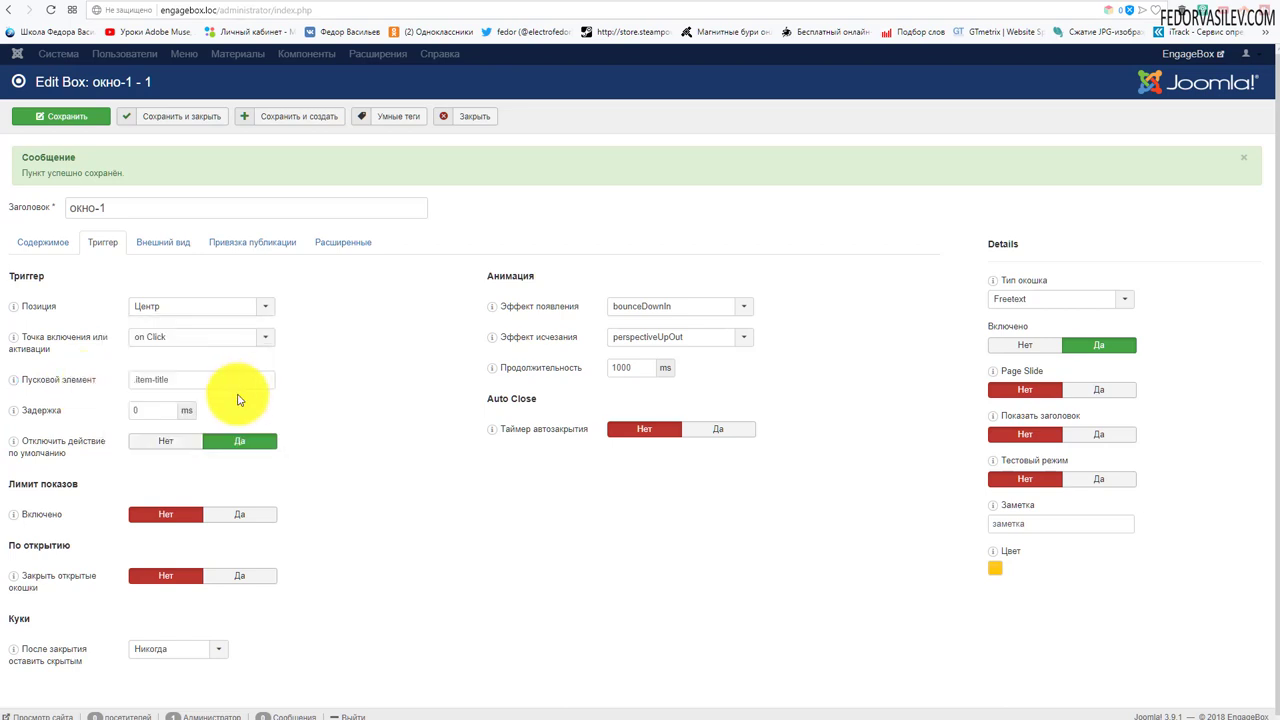
pyautogui.click(62, 117)
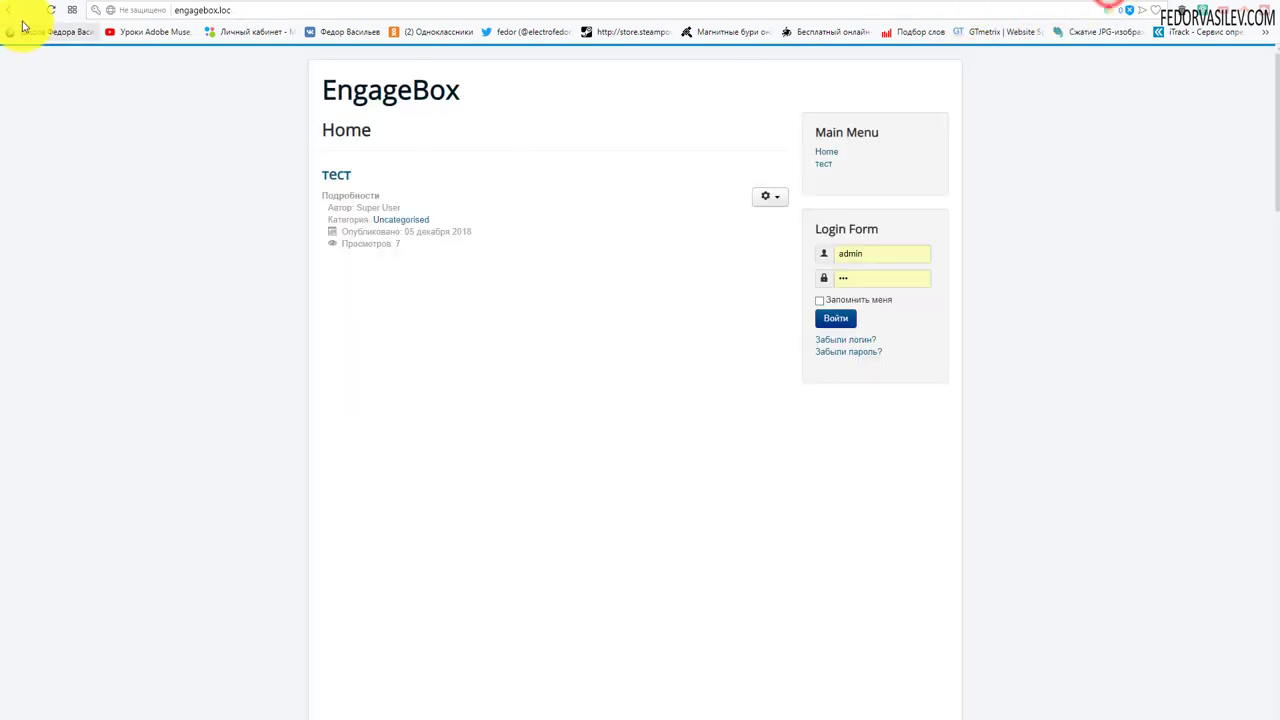
# Reload the home page and open the popup twice through the «тест» heading, closing it in between.
pyautogui.click(50, 11)
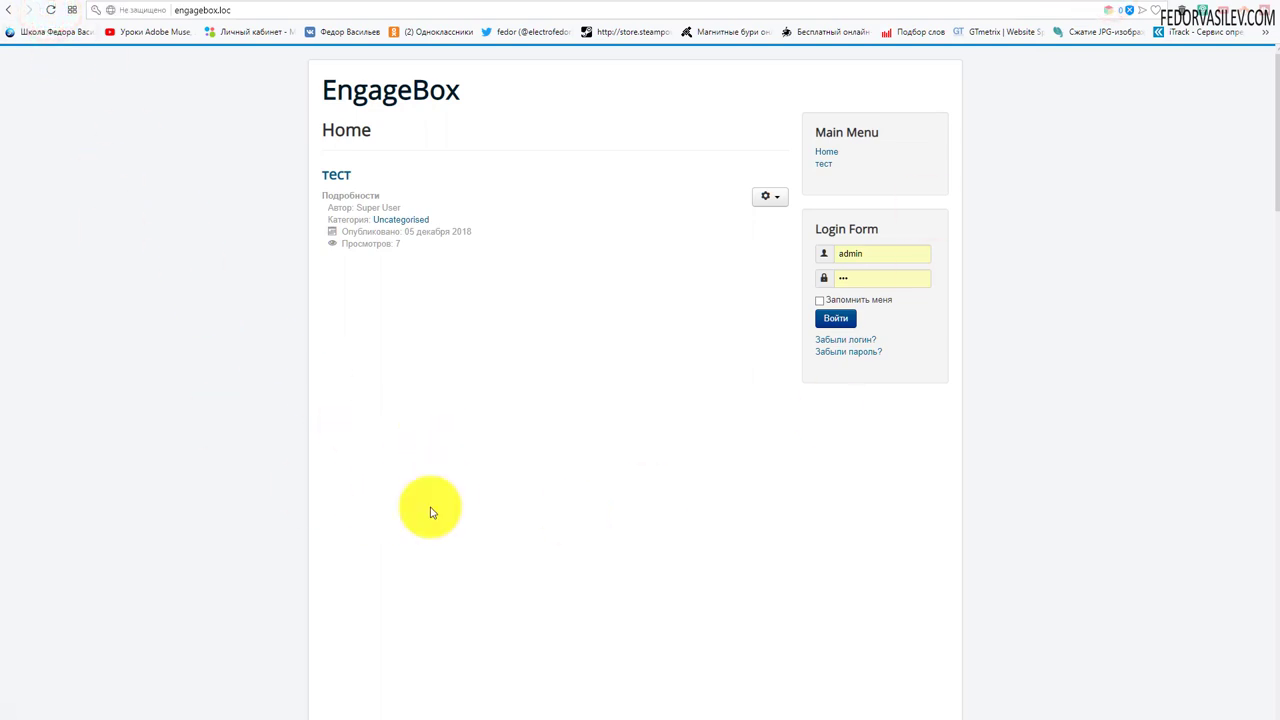
pyautogui.click(338, 178)
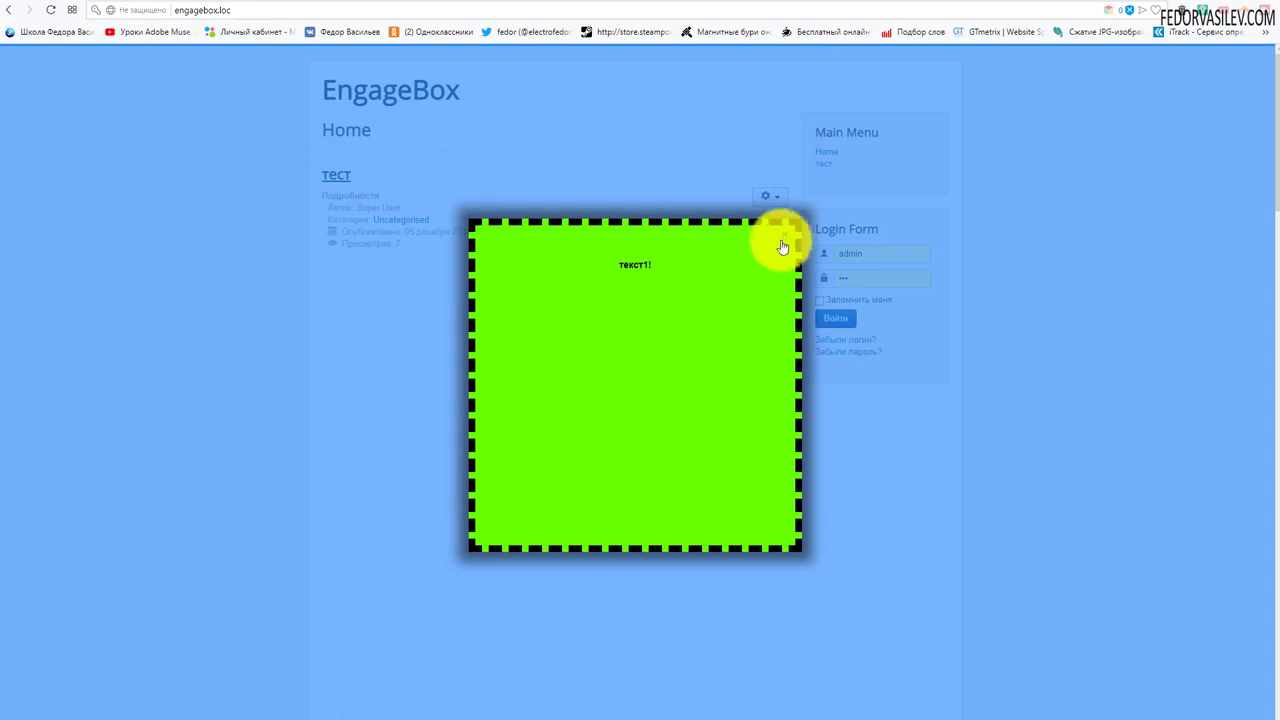
pyautogui.click(785, 242)
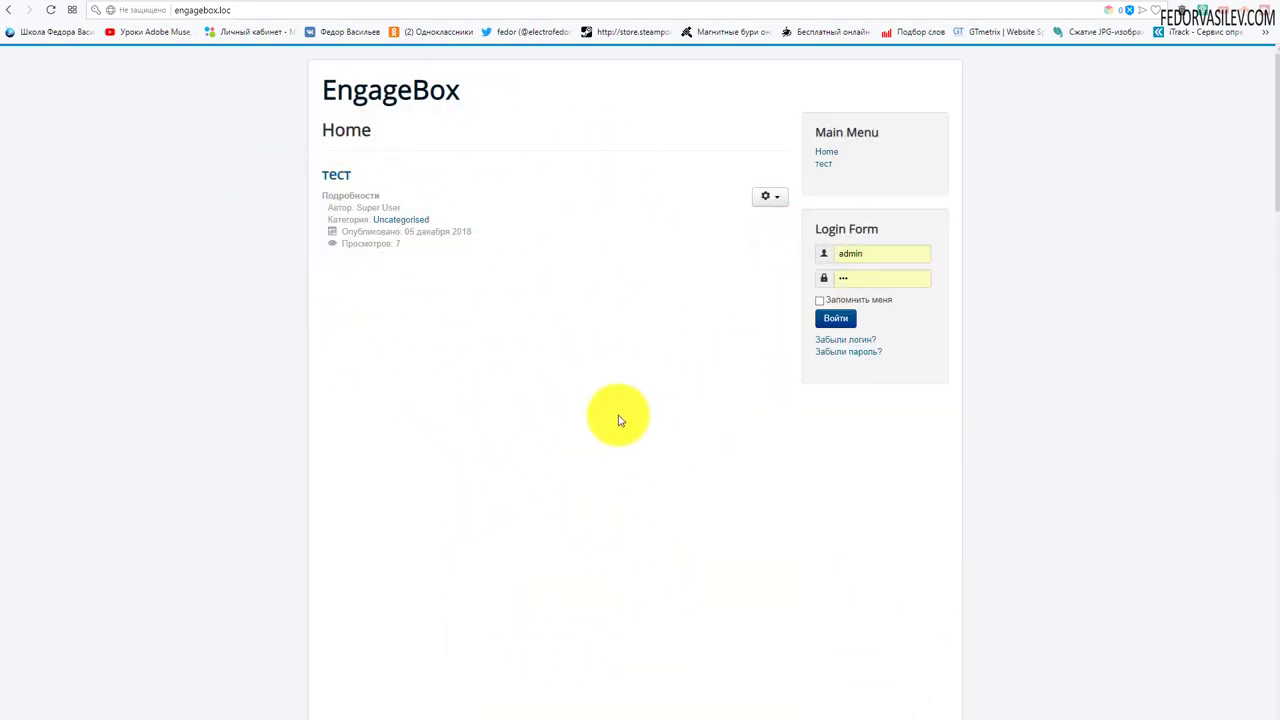
pyautogui.click(338, 176)
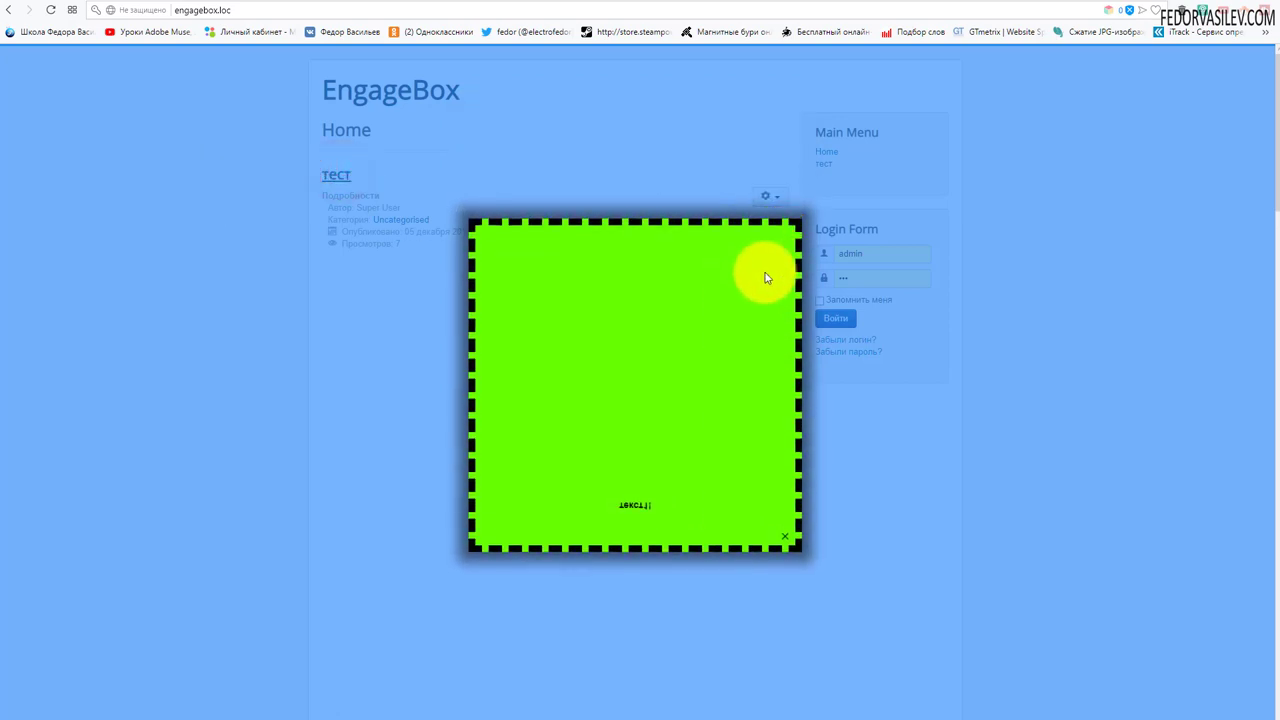
# Check the «Отключить действие по умолчанию» option, reload the home page, open the popup through the «тест» heading and close it.
pyautogui.hotkey('ctrl', 'Tab')
pyautogui.moveTo(43, 448)
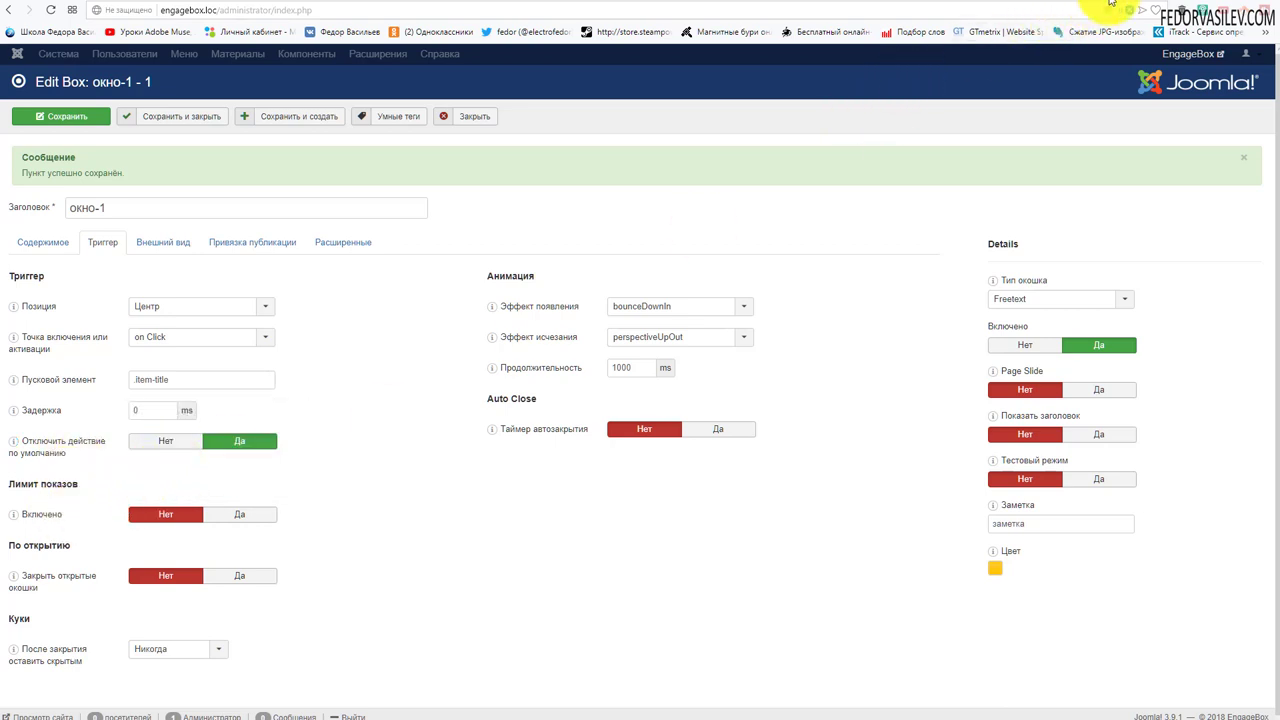
pyautogui.hotkey('ctrl', 'Tab')
pyautogui.click(47, 10)
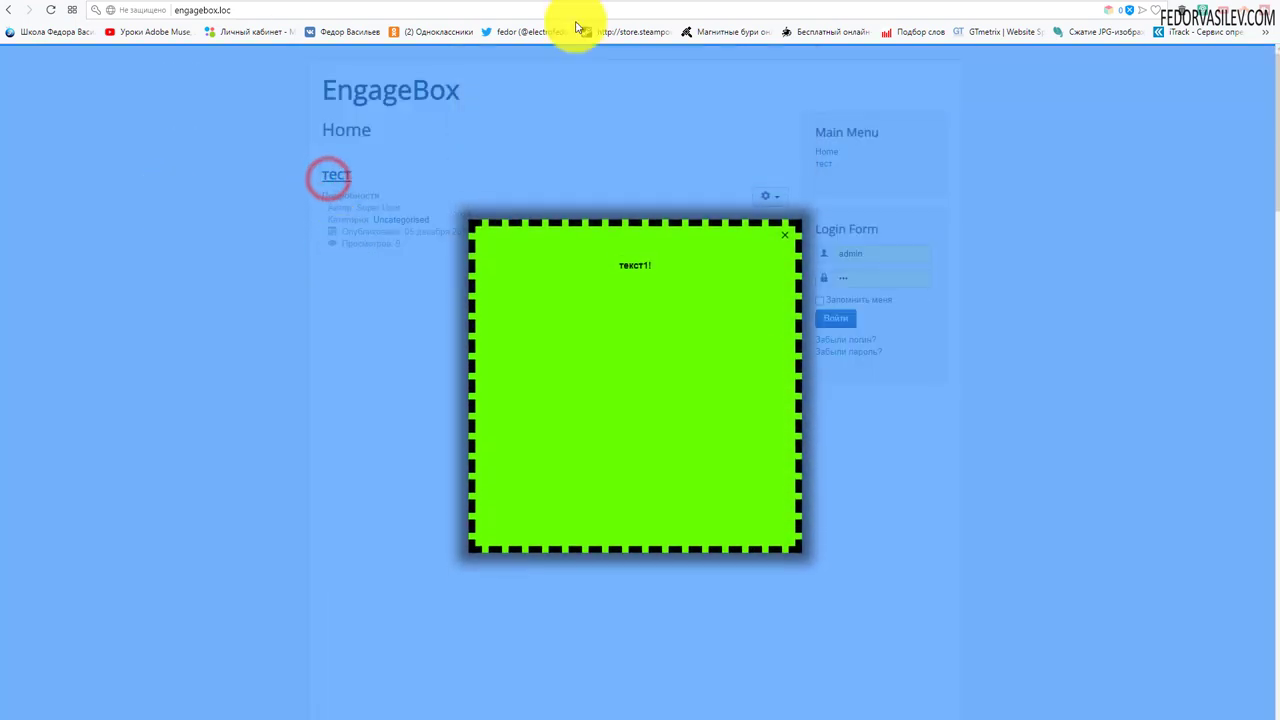
pyautogui.click(788, 236)
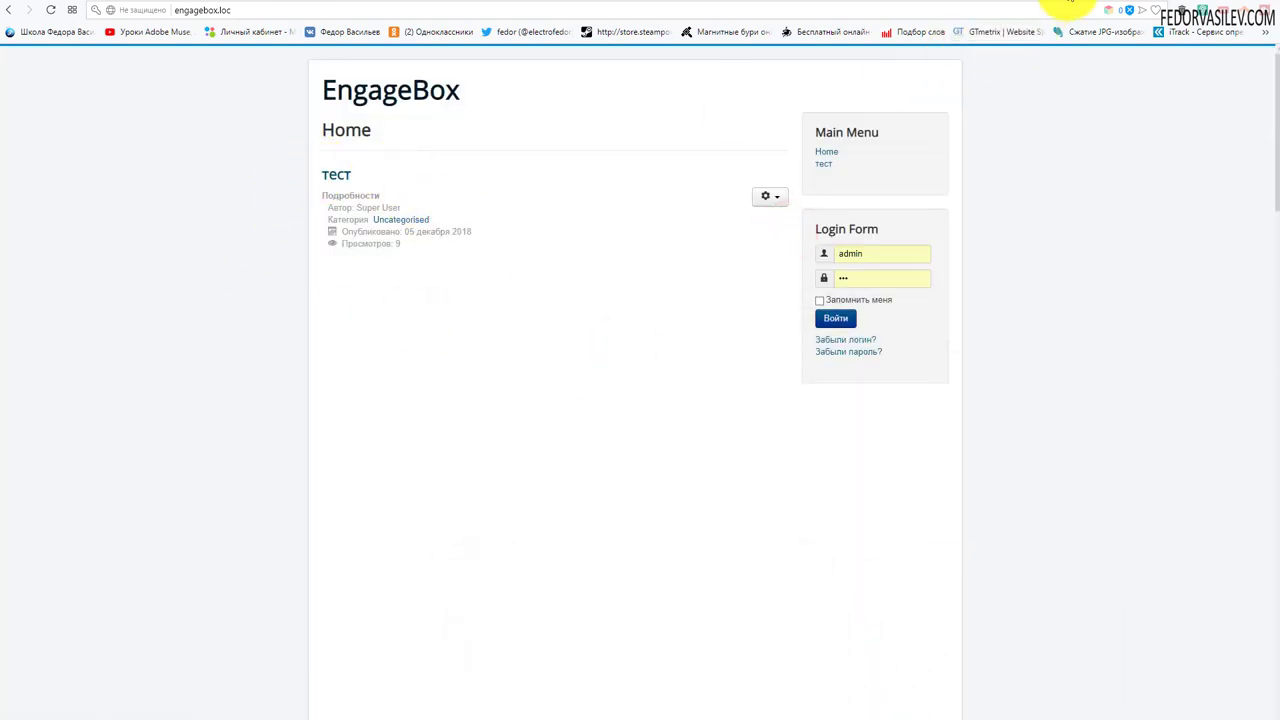
# Set «Отключить действие по умолчанию» to «Нет» for box окно-1 and save the box.
pyautogui.click(1068, 3)
pyautogui.click(168, 442)
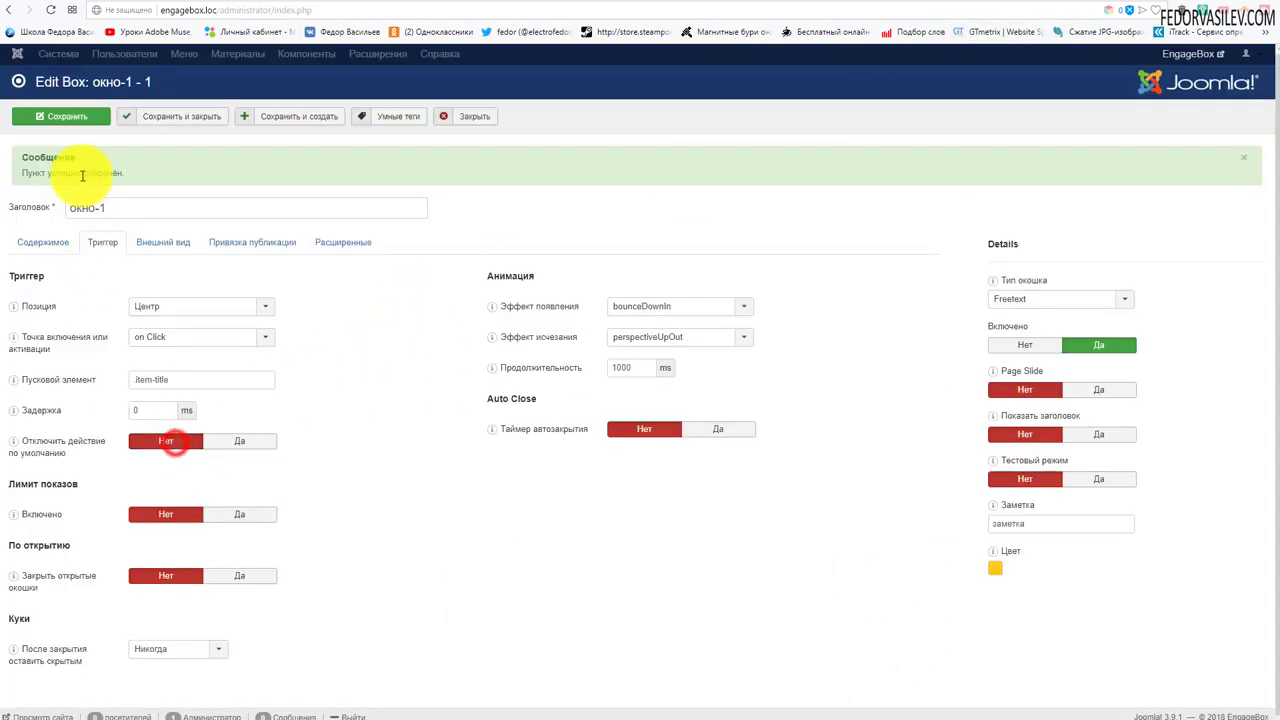
pyautogui.click(82, 117)
# Reload the home page and follow the «тест» heading to test the click trigger with the link's default action enabled.
pyautogui.click(1108, 3)
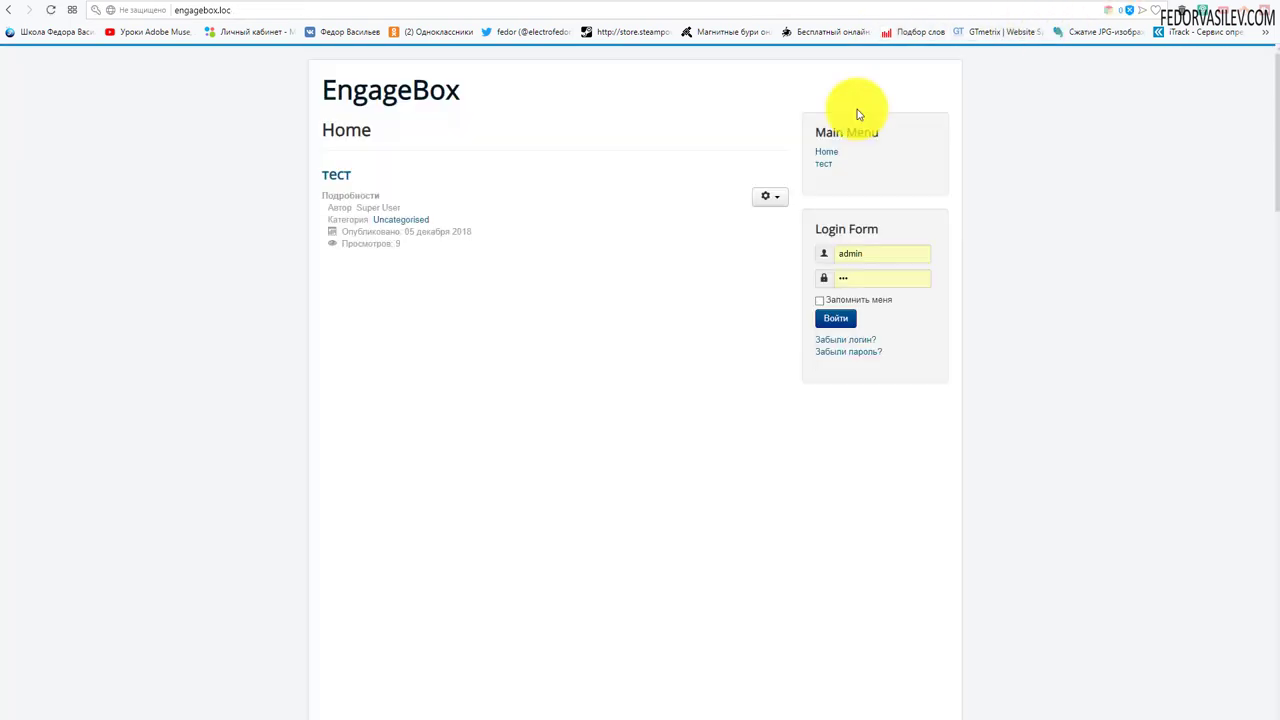
pyautogui.click(47, 10)
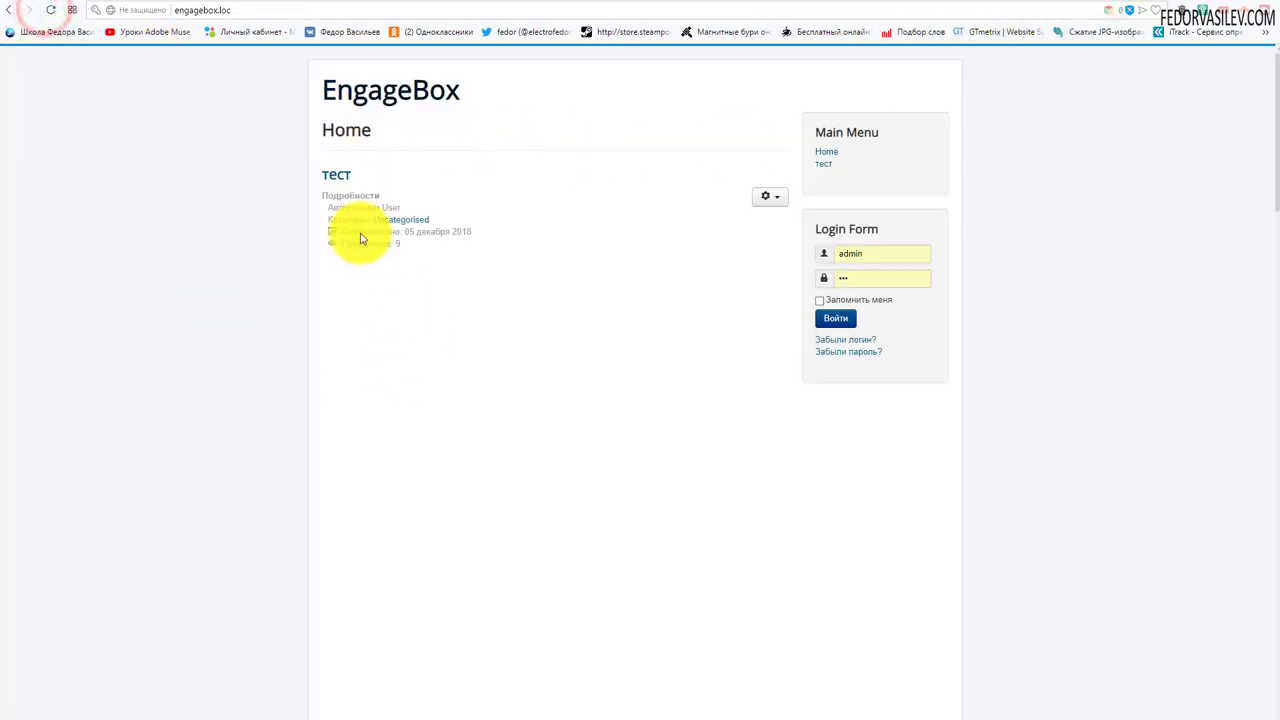
pyautogui.click(336, 178)
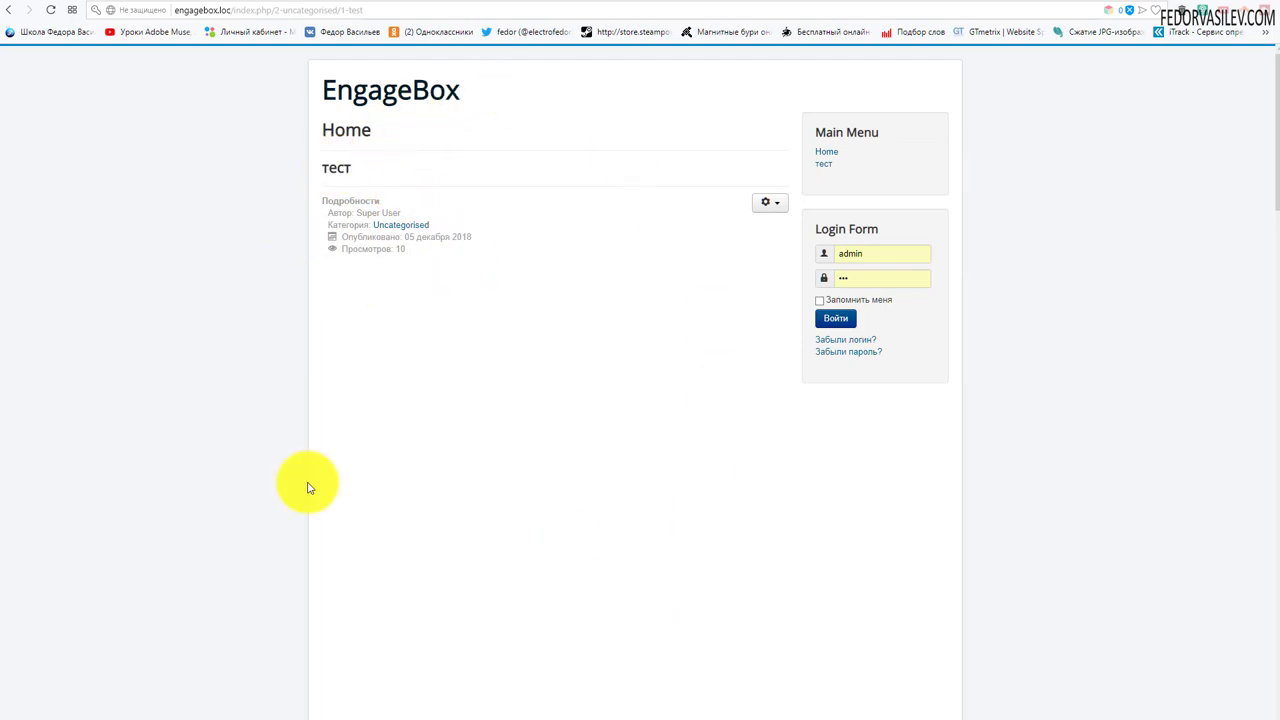
pyautogui.scroll(-1, 608, 183)
pyautogui.scroll(1, 418, 401)
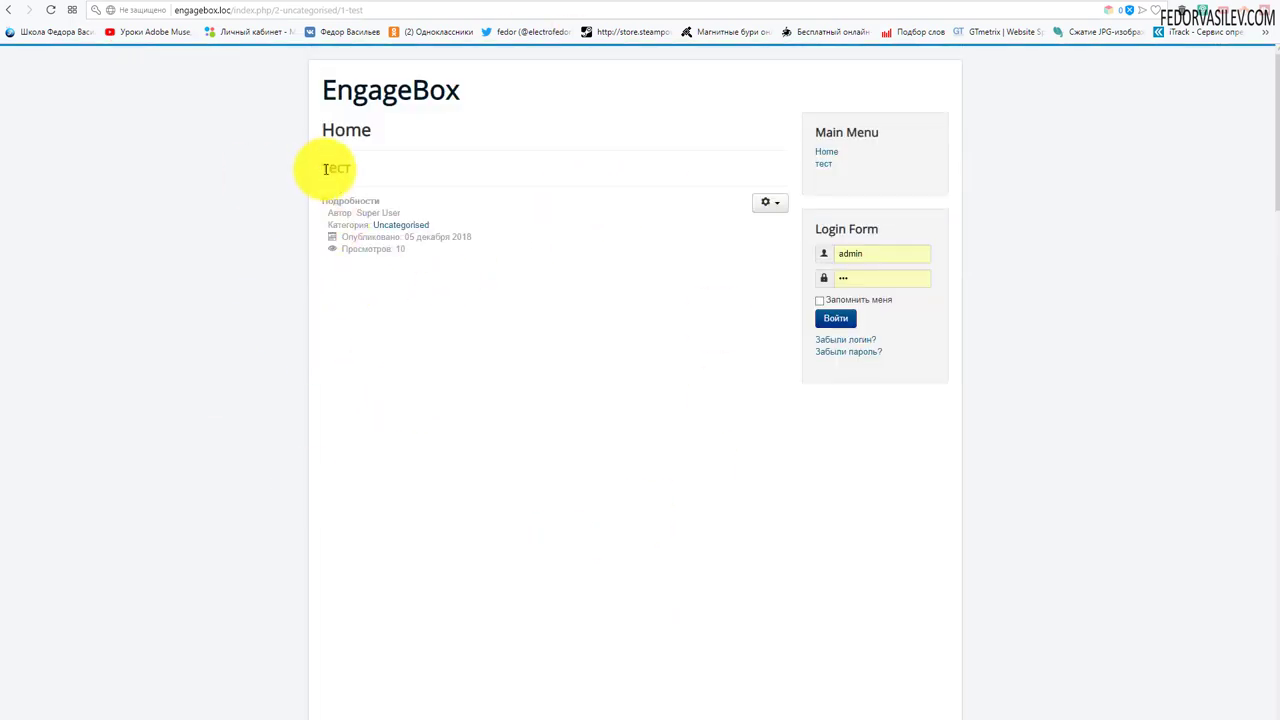
# Set the activation point of box окно-1 to «При наведении мышки» and save the box.
pyautogui.hotkey('ctrl', 'Tab')
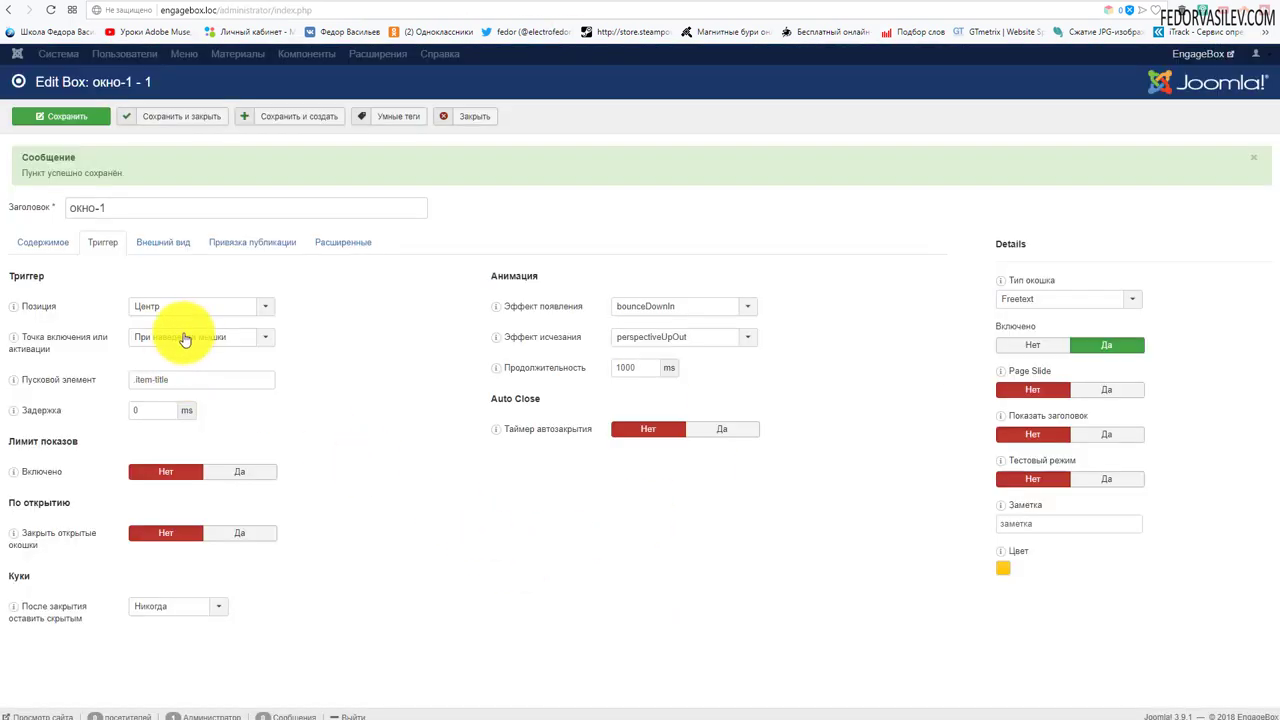
pyautogui.click(184, 340)
pyautogui.click(198, 483)
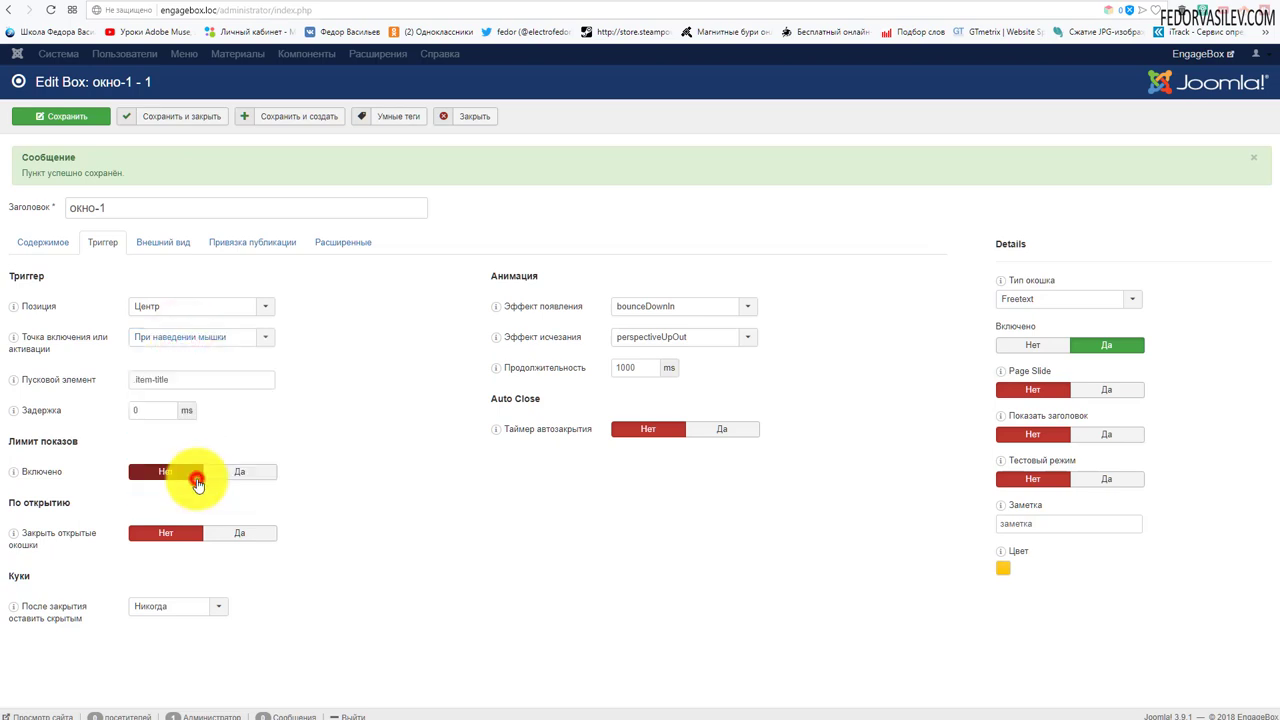
pyautogui.moveTo(43, 388)
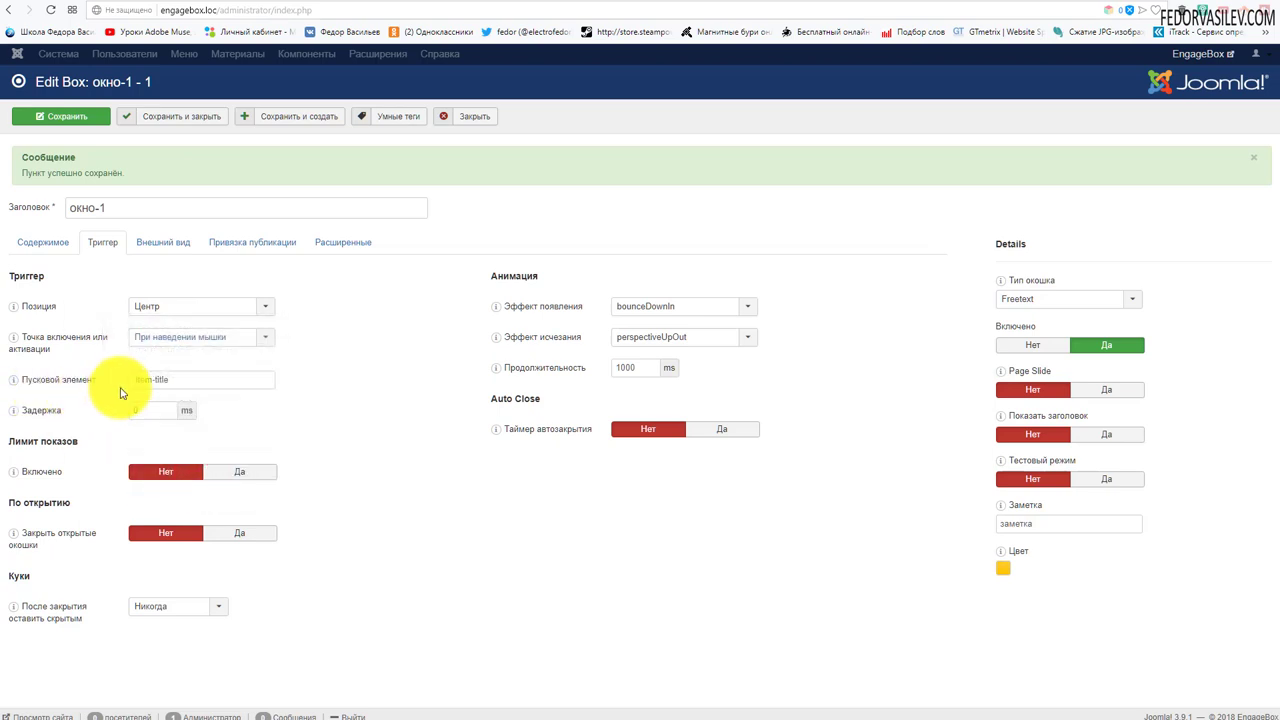
pyautogui.click(84, 120)
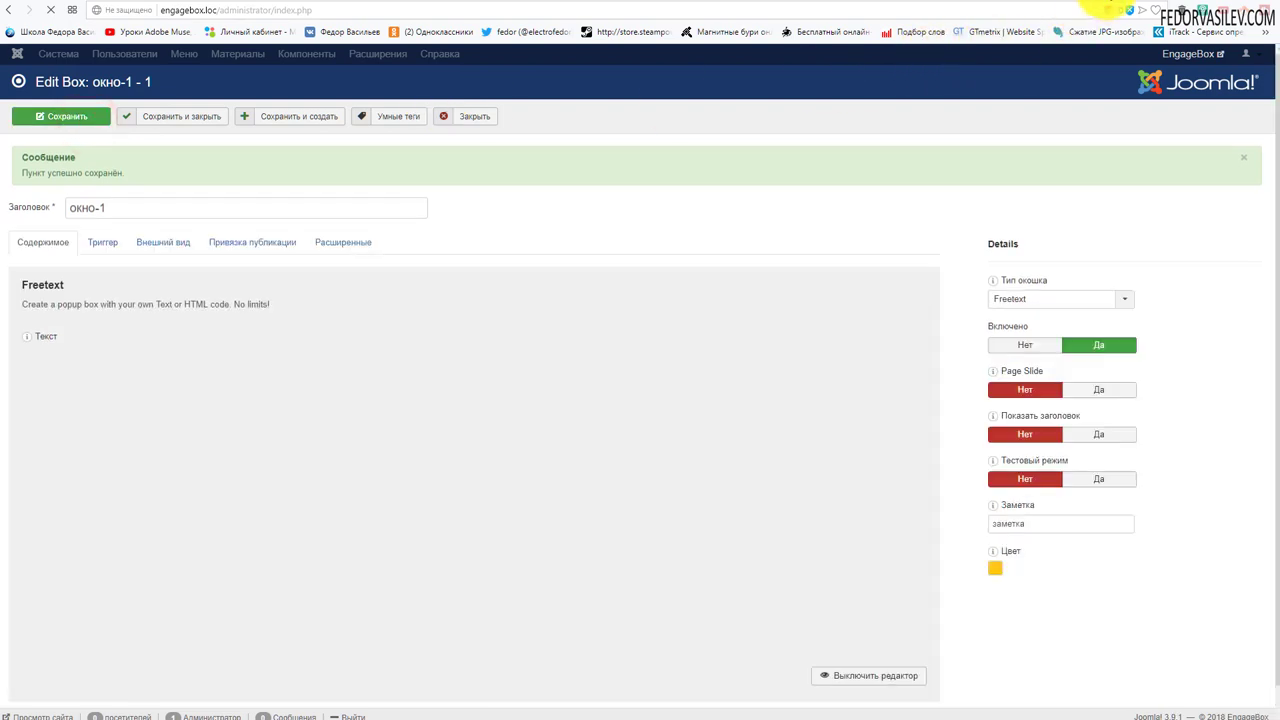
# Return to the site's home page, trigger the popup by pointing at the «тест» heading, and close it.
pyautogui.click(1100, 6)
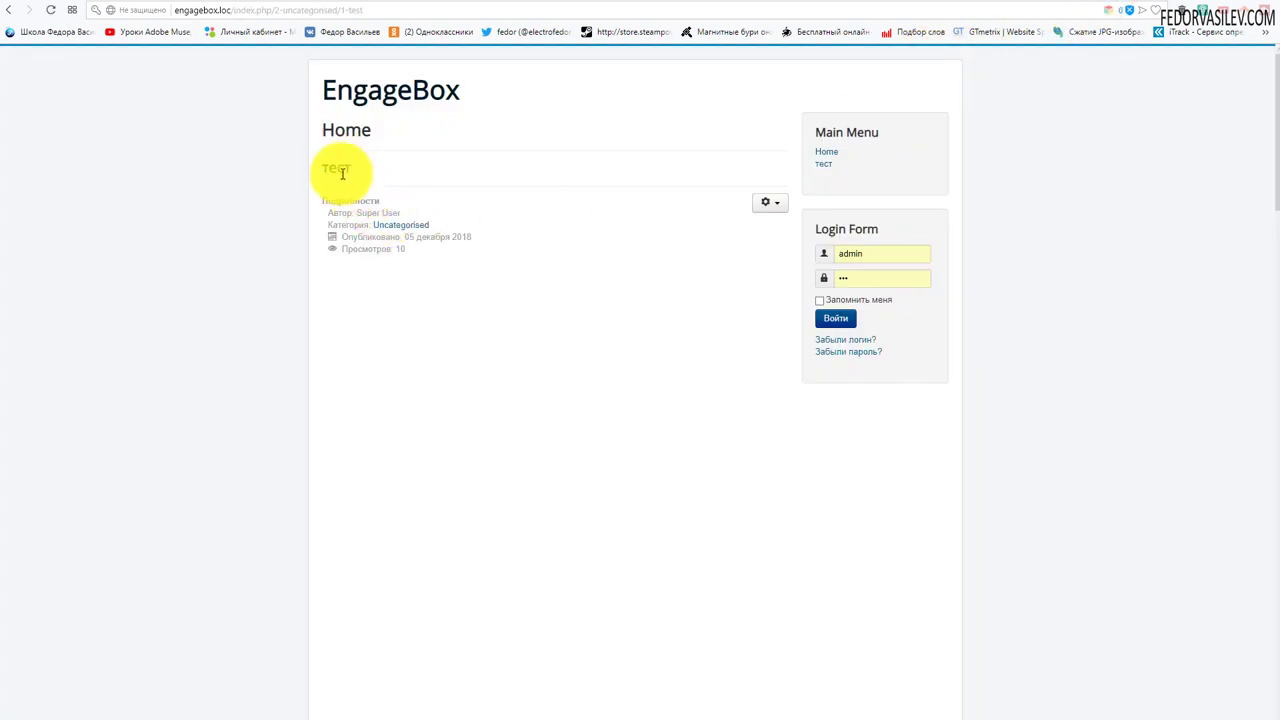
pyautogui.click(388, 90)
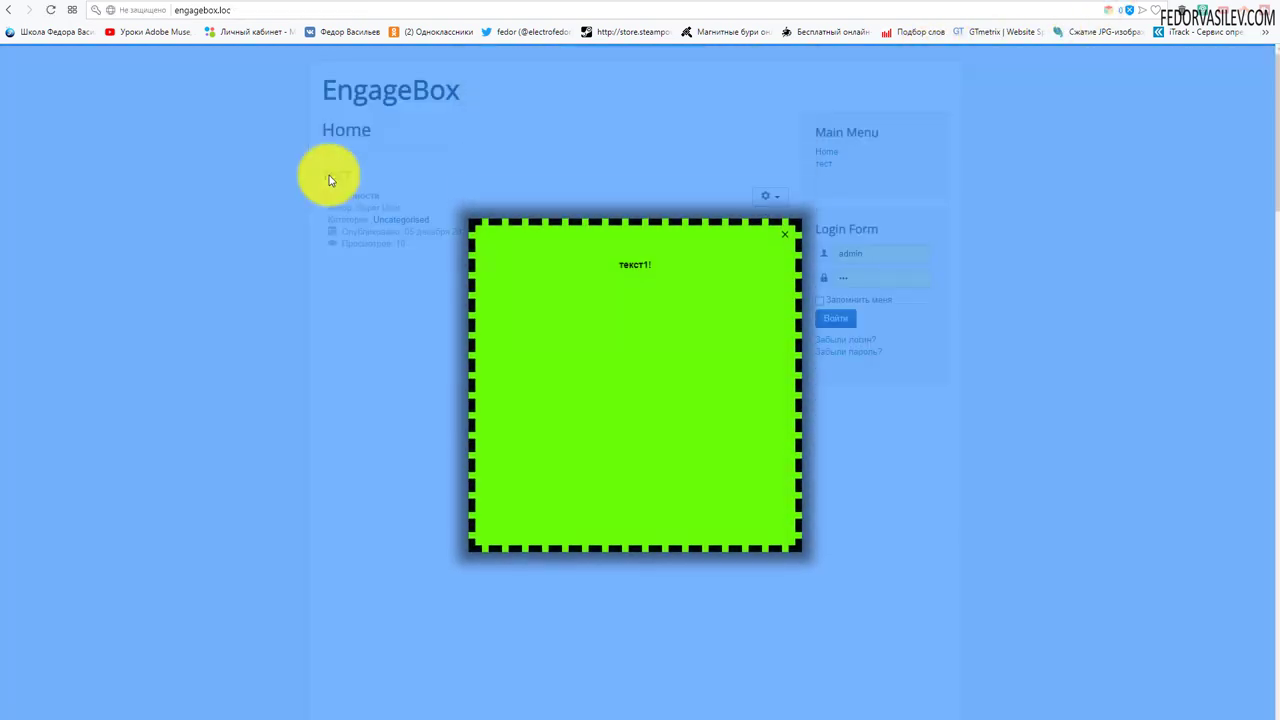
pyautogui.click(785, 236)
# Set the activation point of box окно-1 to «По требованию (используются вызовы API)» and read the field's description.
pyautogui.hotkey('ctrl', 'shift', 'Tab')
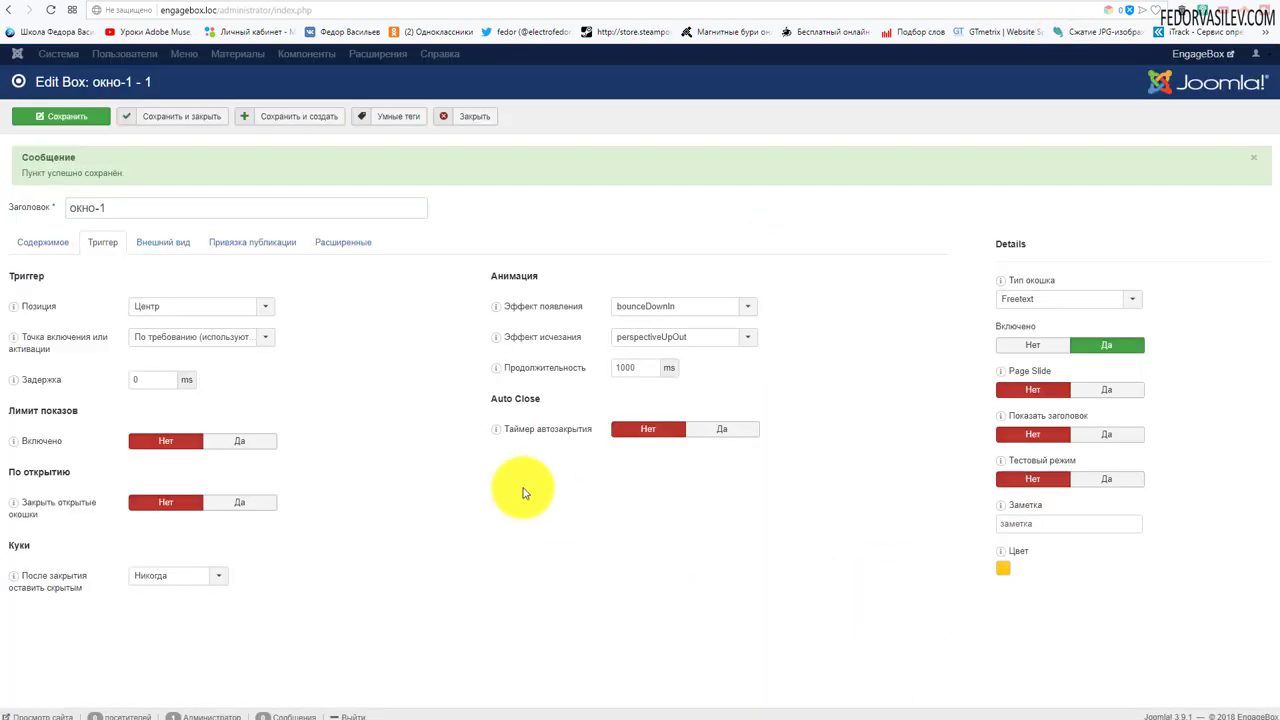
pyautogui.click(220, 337)
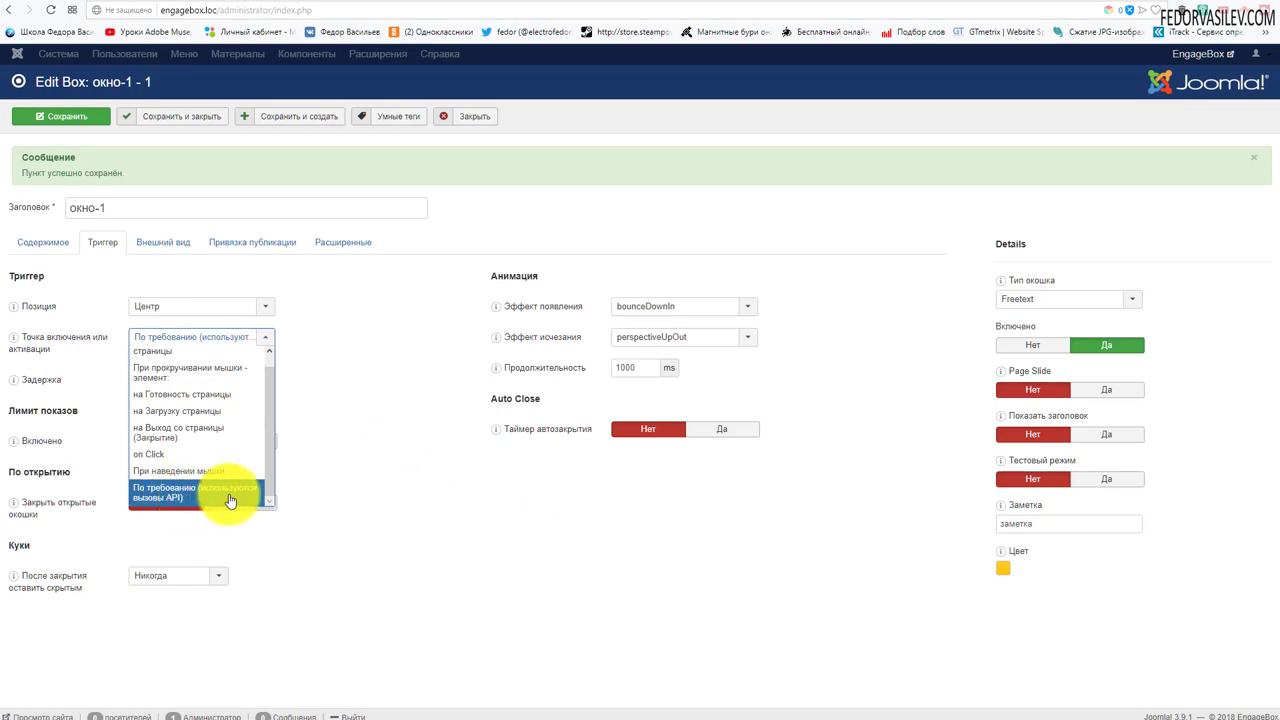
pyautogui.click(230, 500)
pyautogui.moveTo(37, 347)
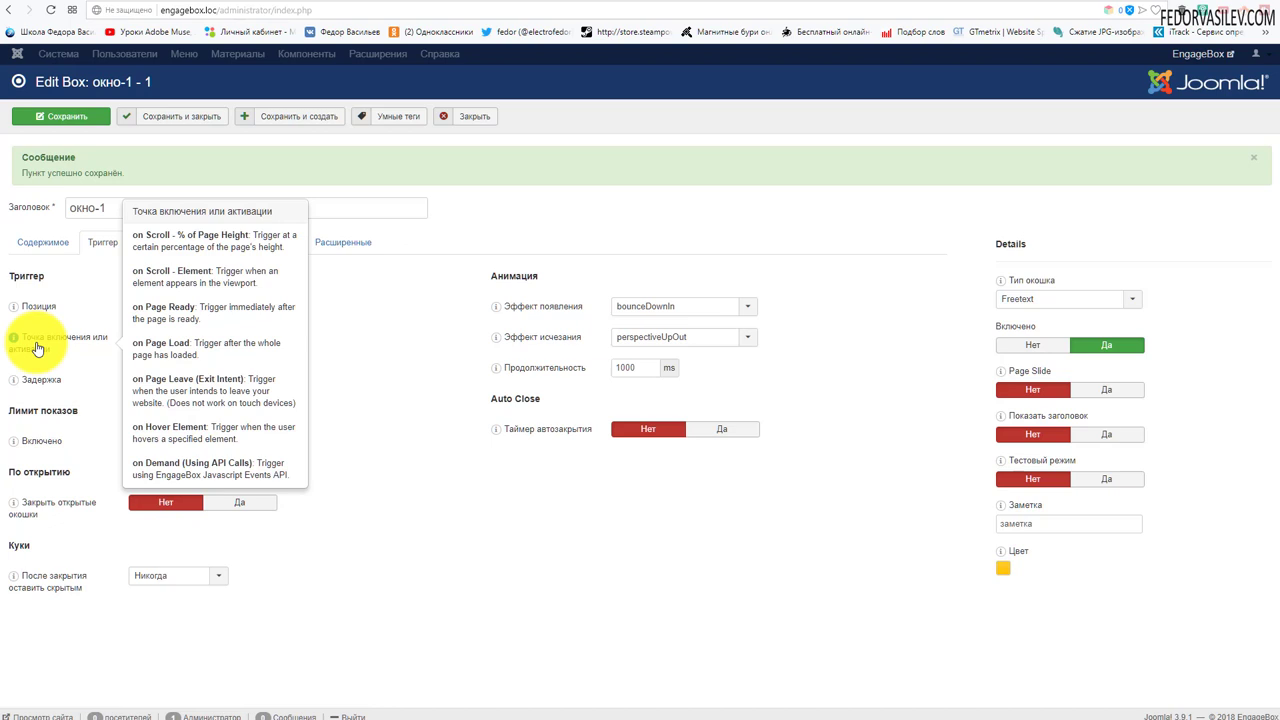
# Set the activation point of box окно-1 to «на Готовность страницы».
pyautogui.click(195, 337)
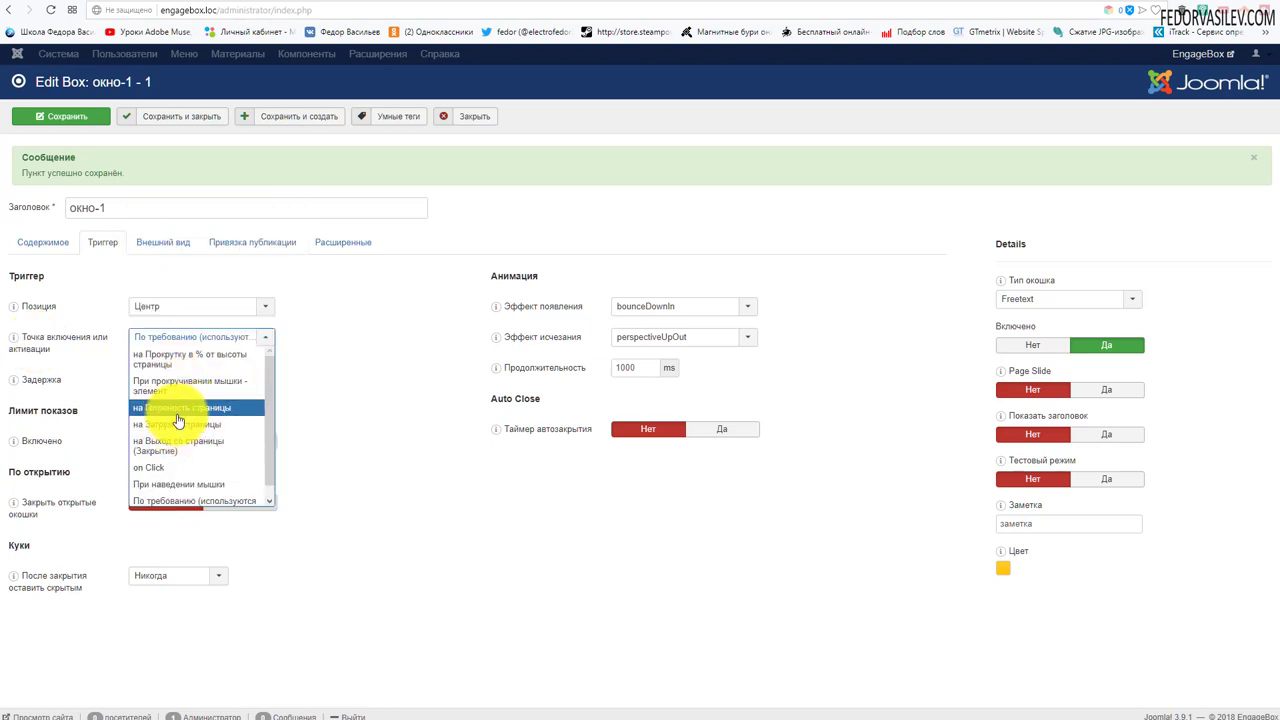
pyautogui.click(196, 410)
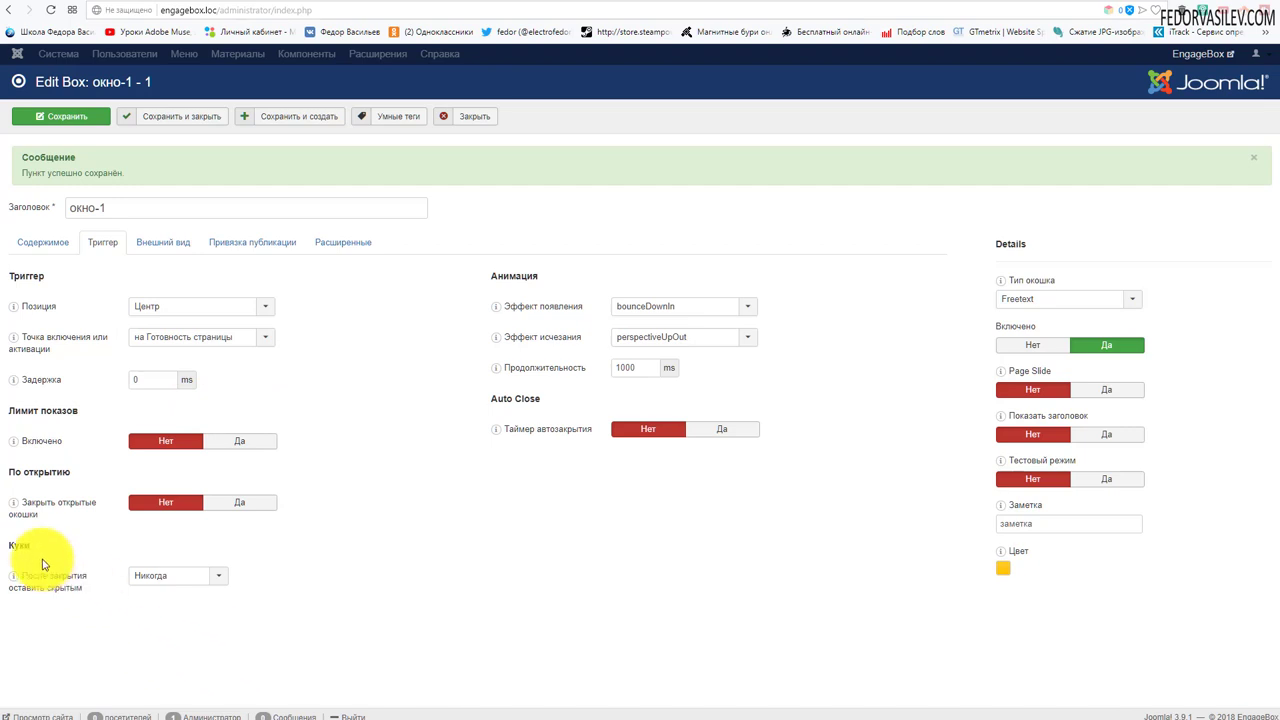
# Set the cookie option «После закрытия оставить скрытым» of box окно-1 to 30 «Дней».
pyautogui.moveTo(58, 583)
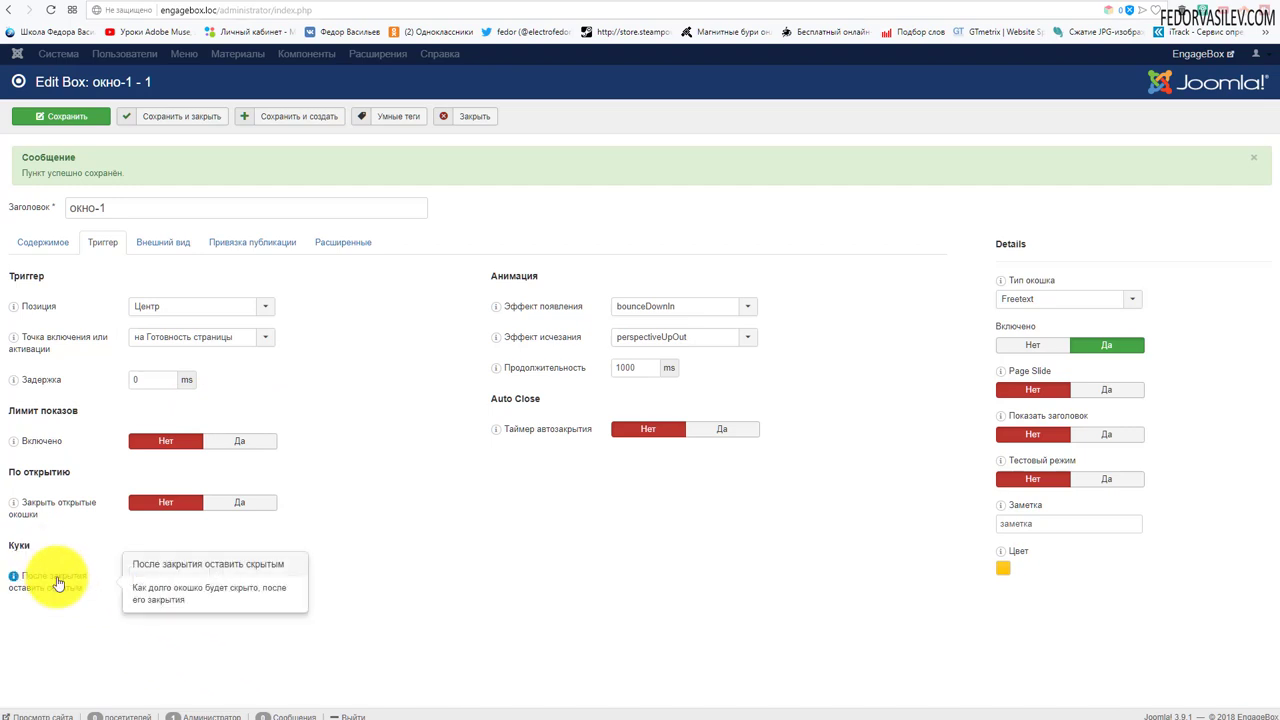
pyautogui.click(160, 577)
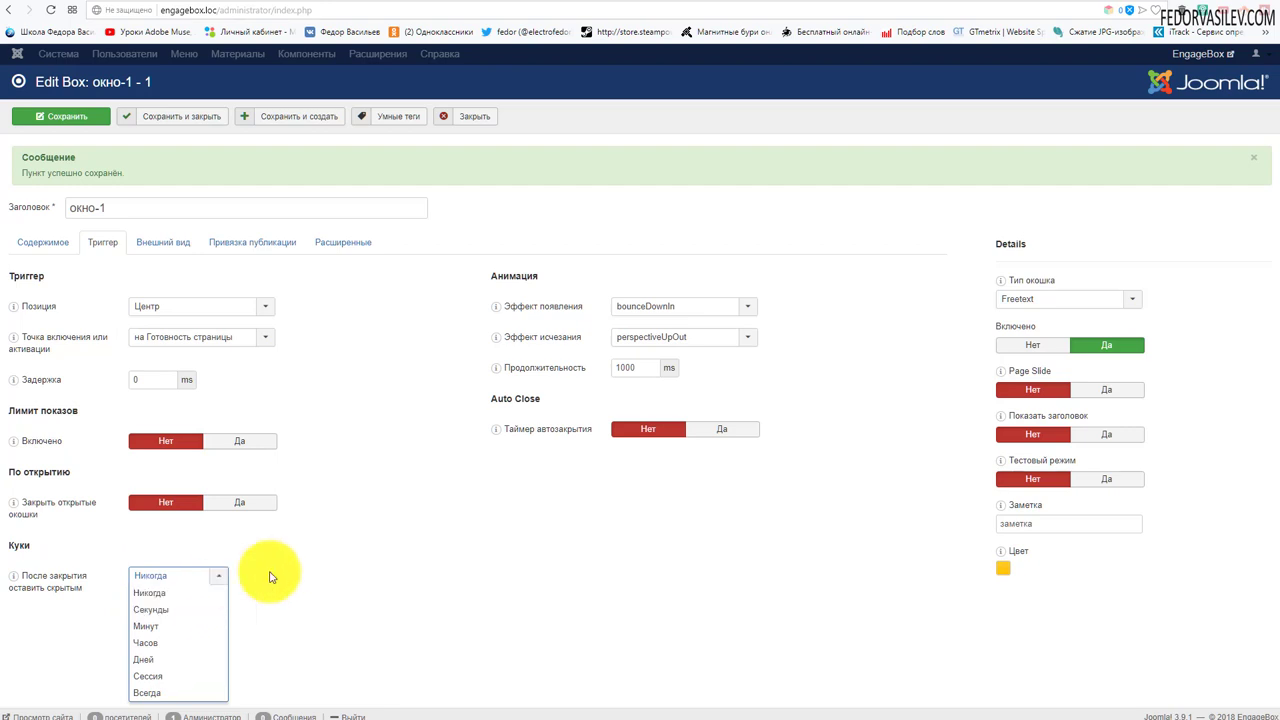
pyautogui.click(272, 570)
pyautogui.click(206, 580)
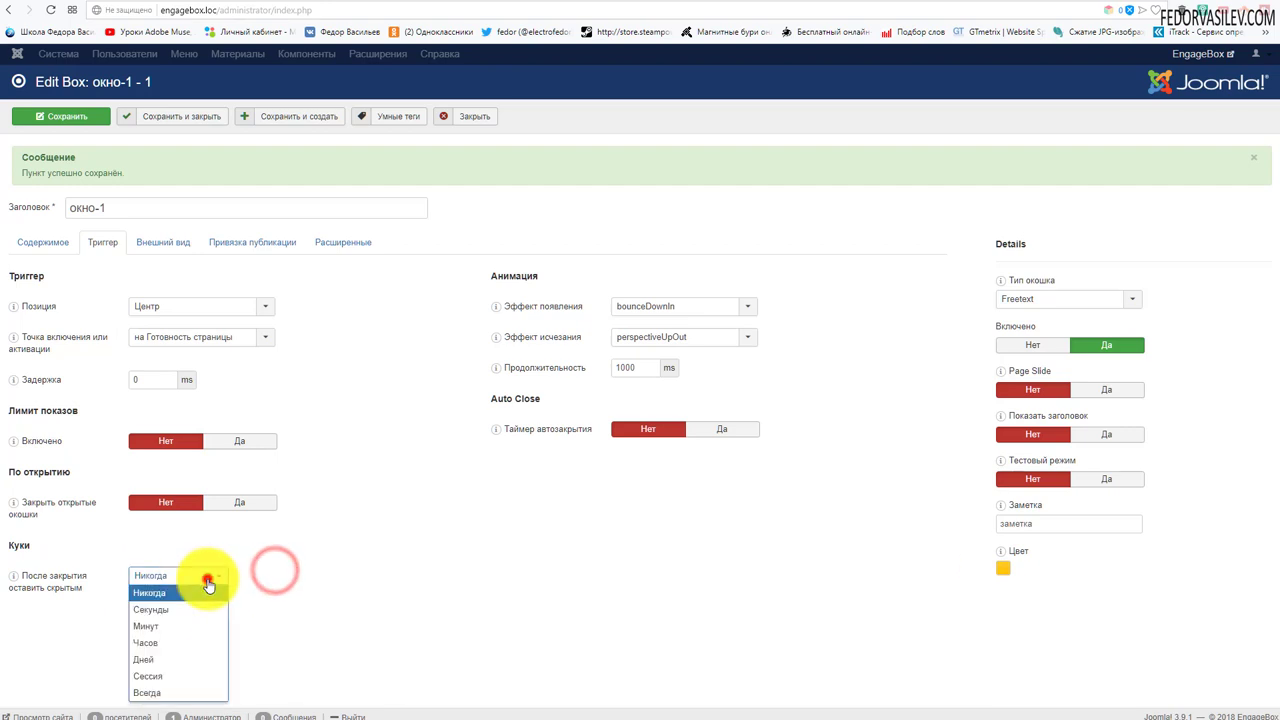
pyautogui.click(188, 662)
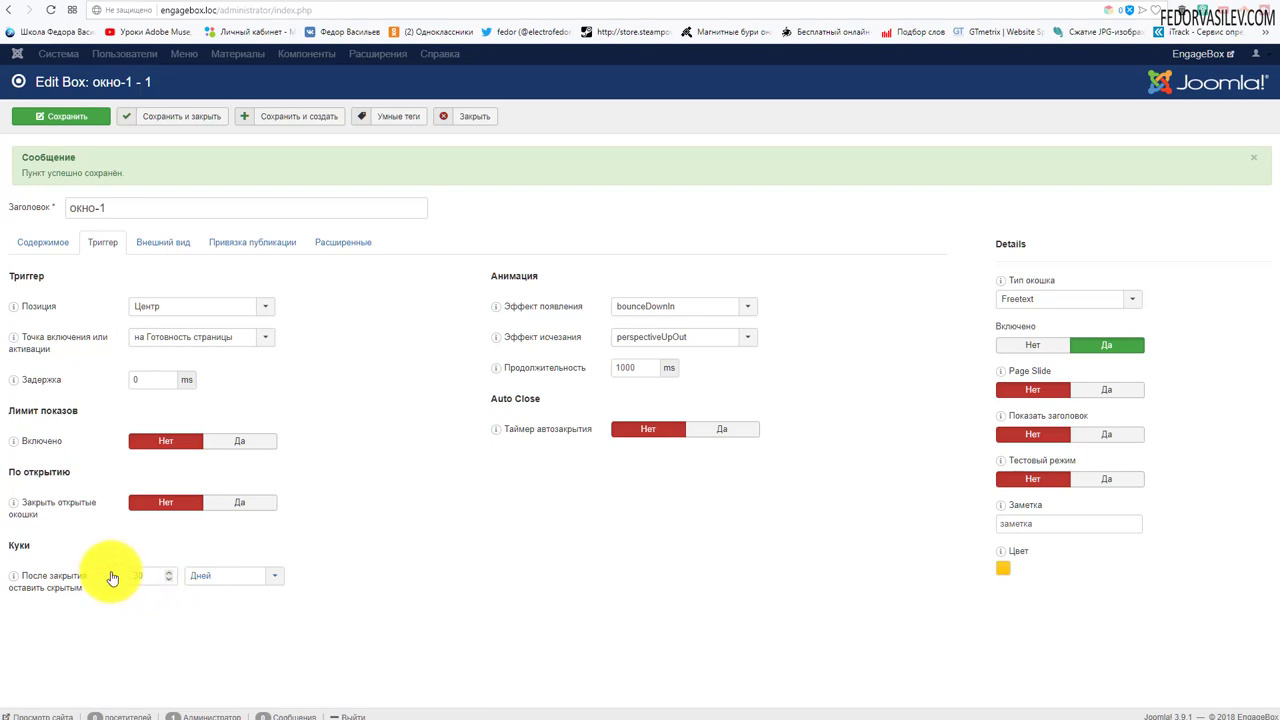
pyautogui.click(268, 577)
pyautogui.click(322, 543)
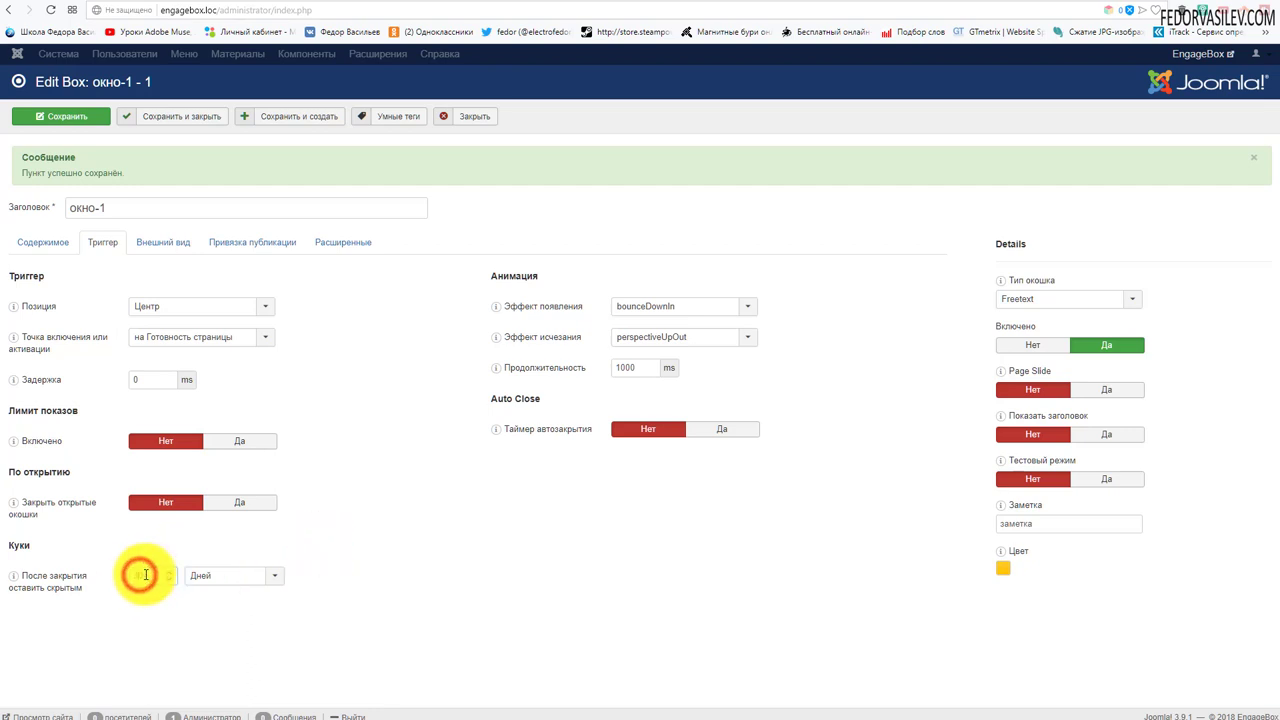
pyautogui.click(105, 540)
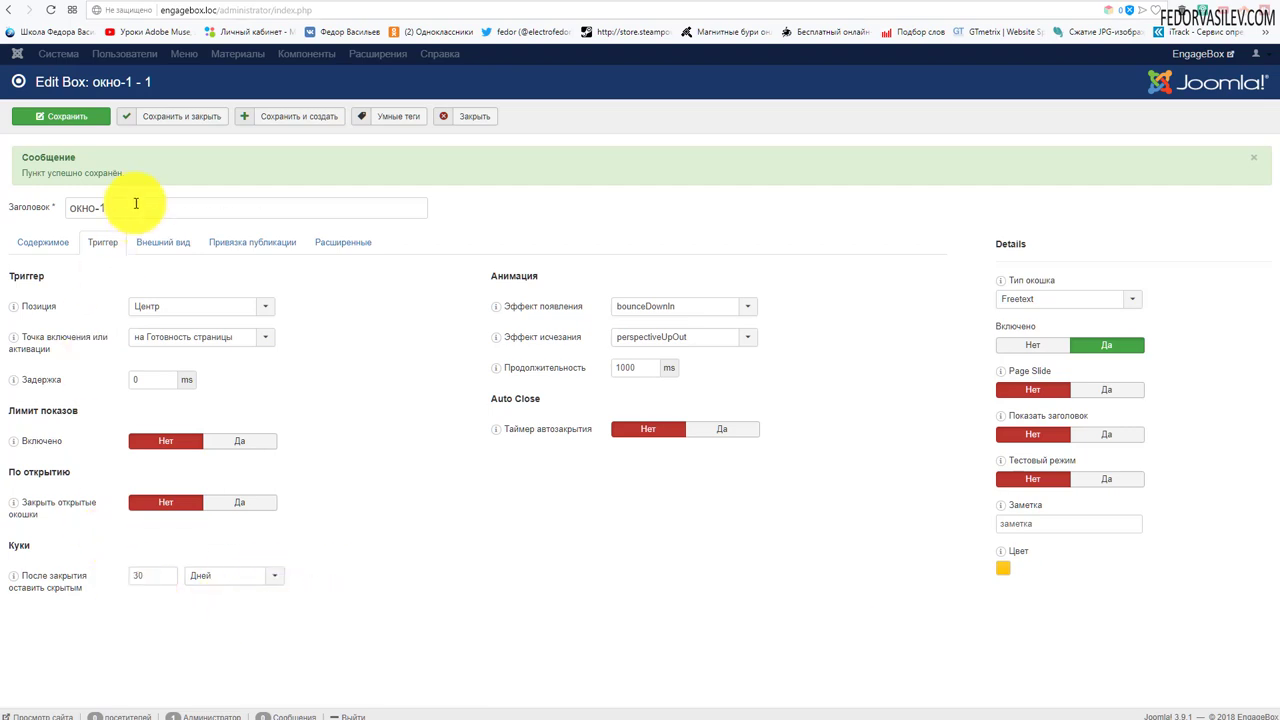
# Save and close box окно-1, and reset its view statistics in the box list.
pyautogui.click(158, 116)
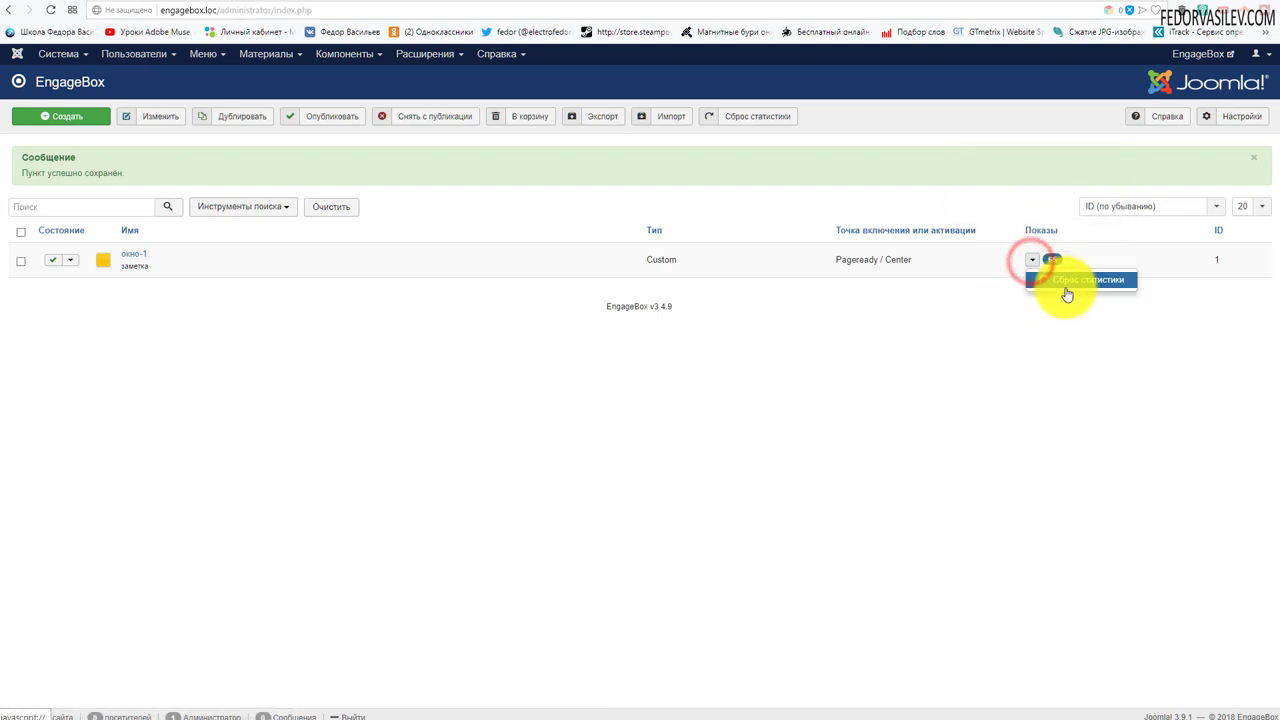
pyautogui.click(1052, 284)
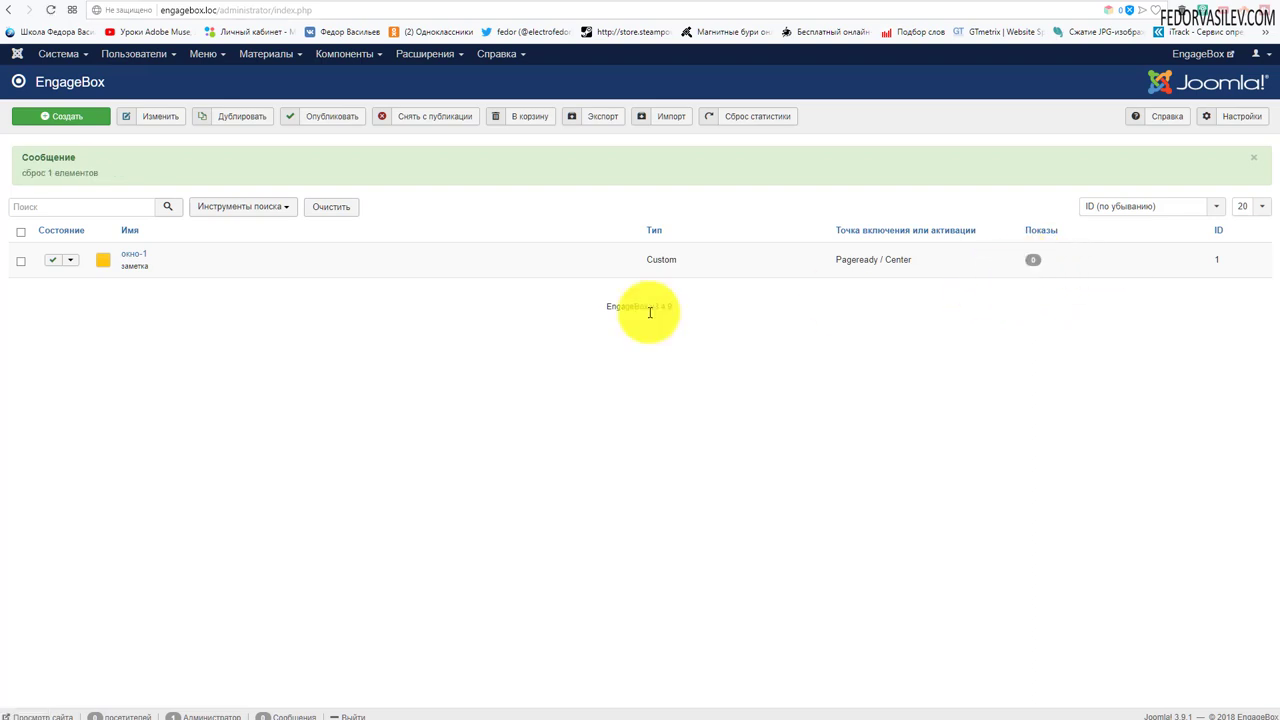
# Reload the site's home page to test the page-ready popup and close it.
pyautogui.click(1100, 4)
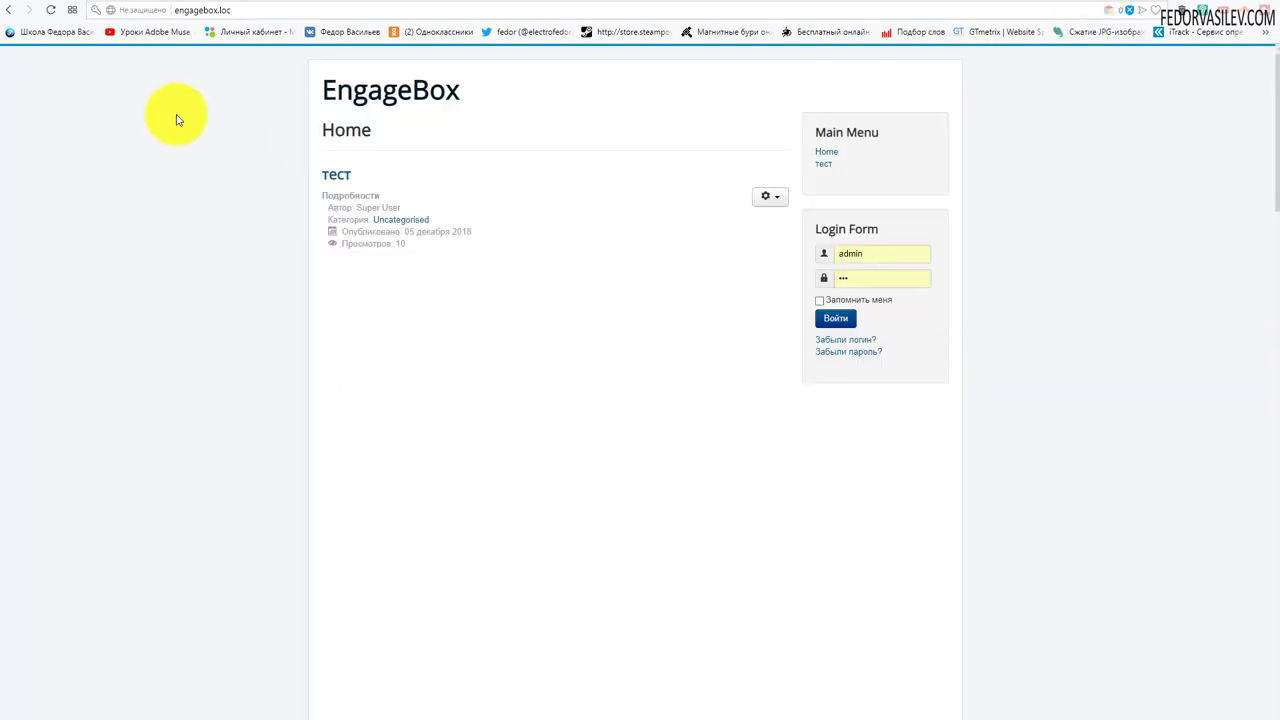
pyautogui.click(51, 14)
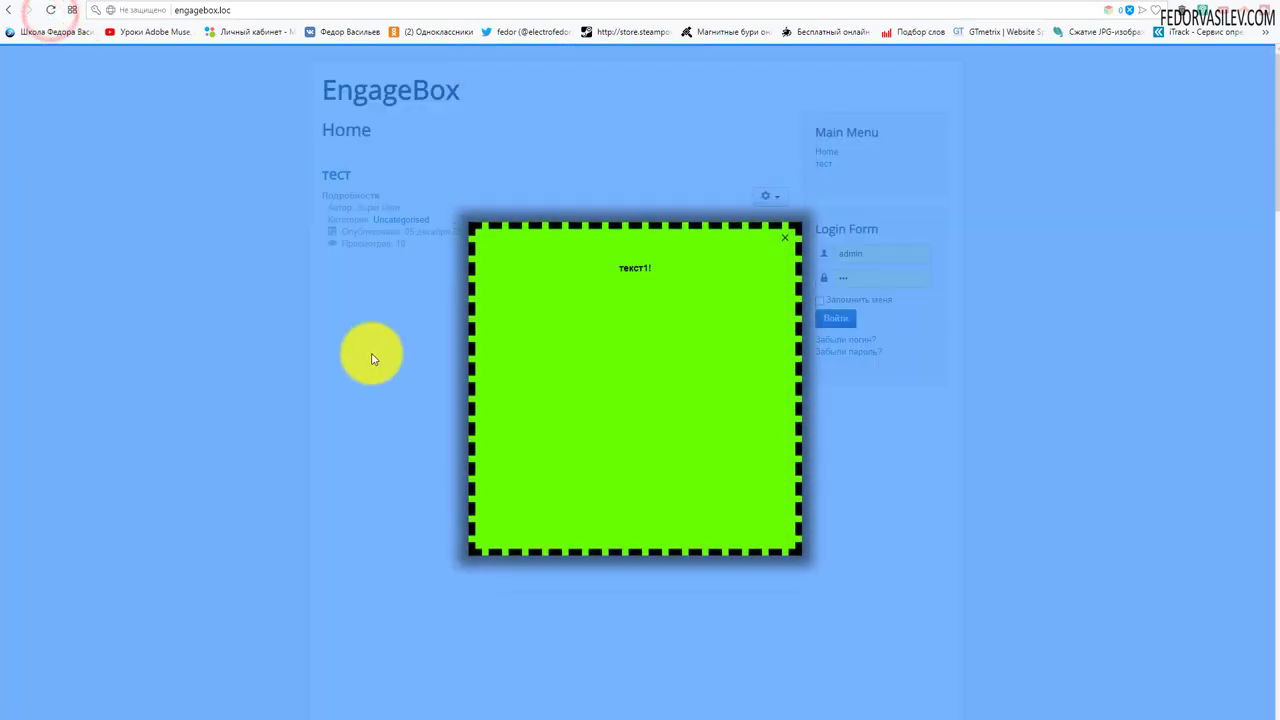
pyautogui.click(785, 234)
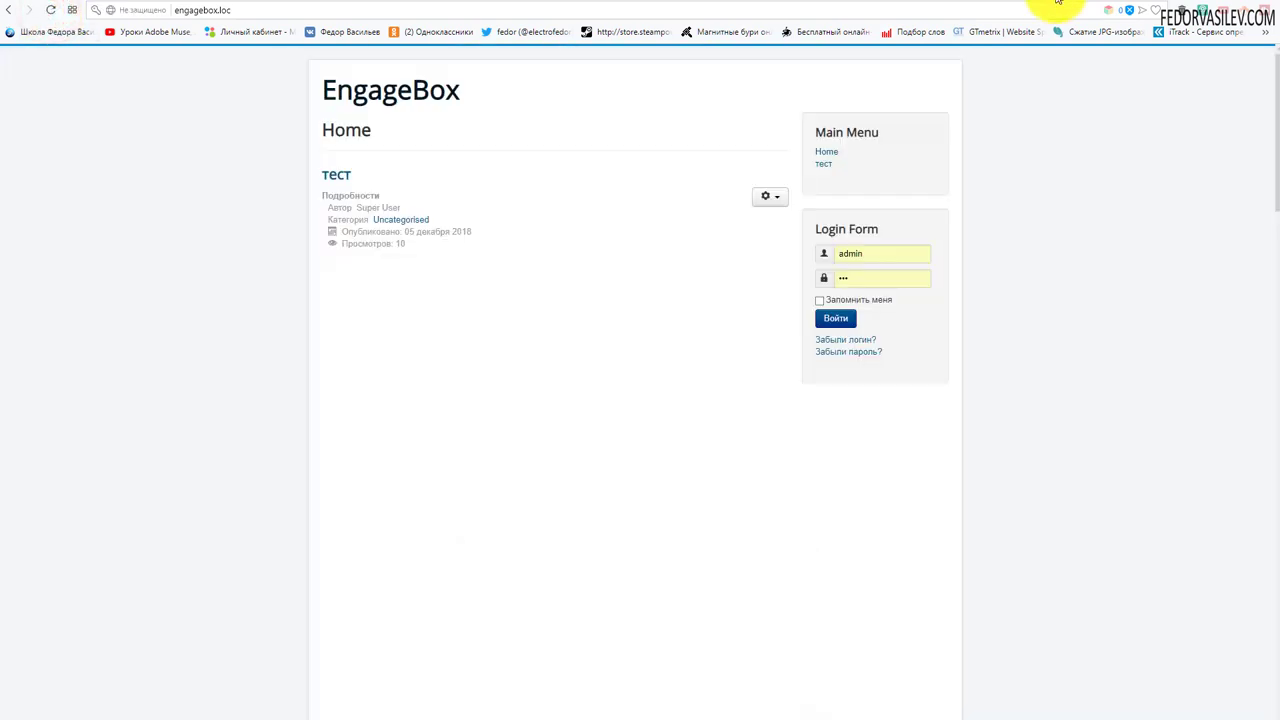
# Refresh the EngageBox list in the administrator and read the cookie label's description beside окно-1.
pyautogui.click(1070, 3)
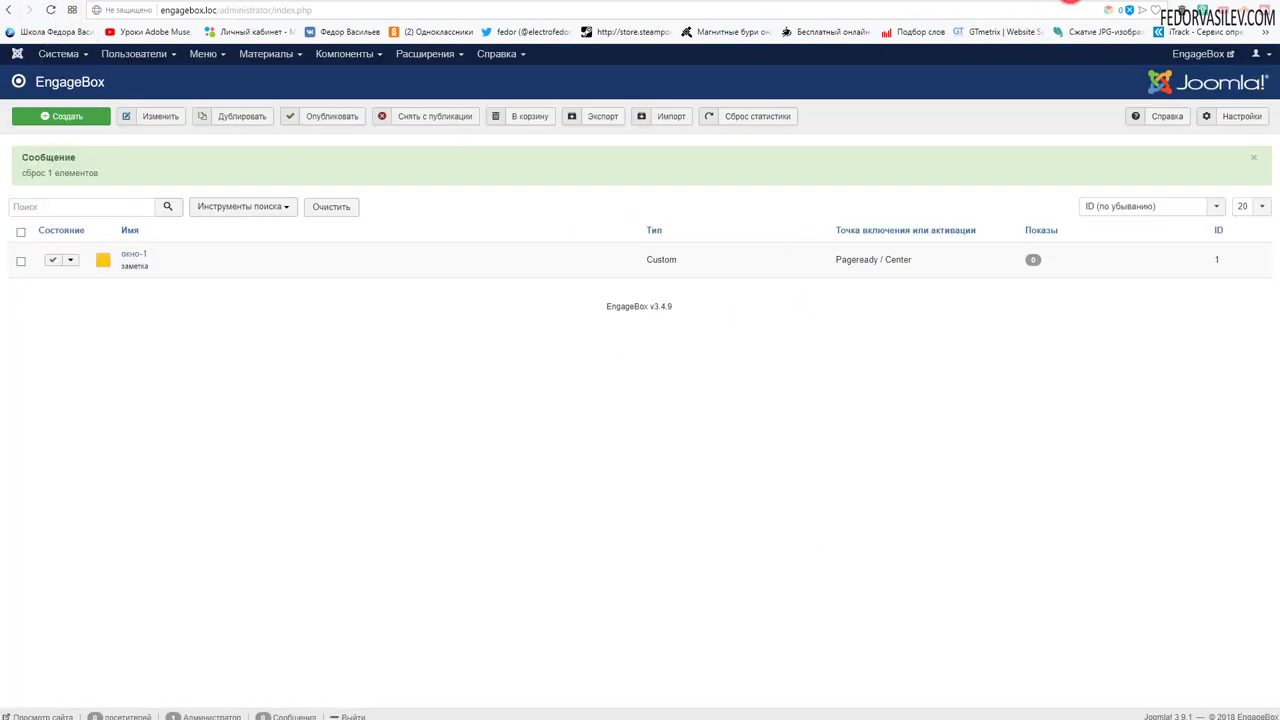
pyautogui.click(51, 14)
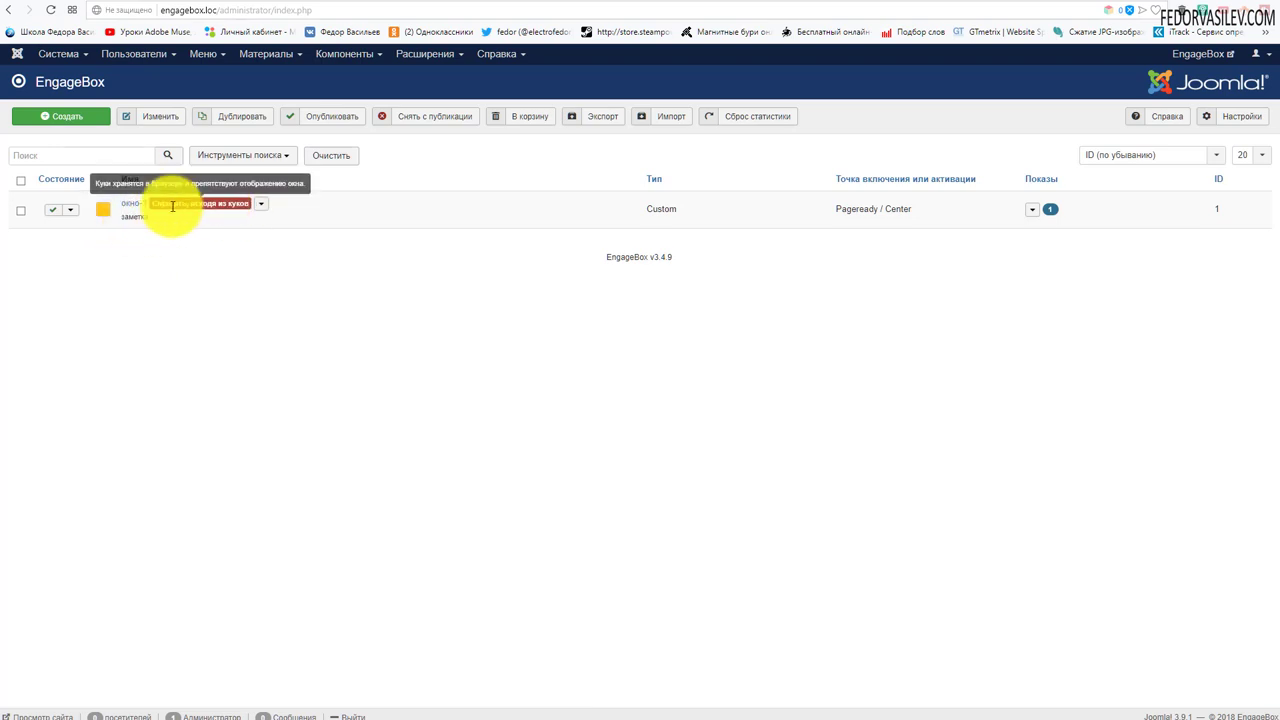
pyautogui.moveTo(176, 203)
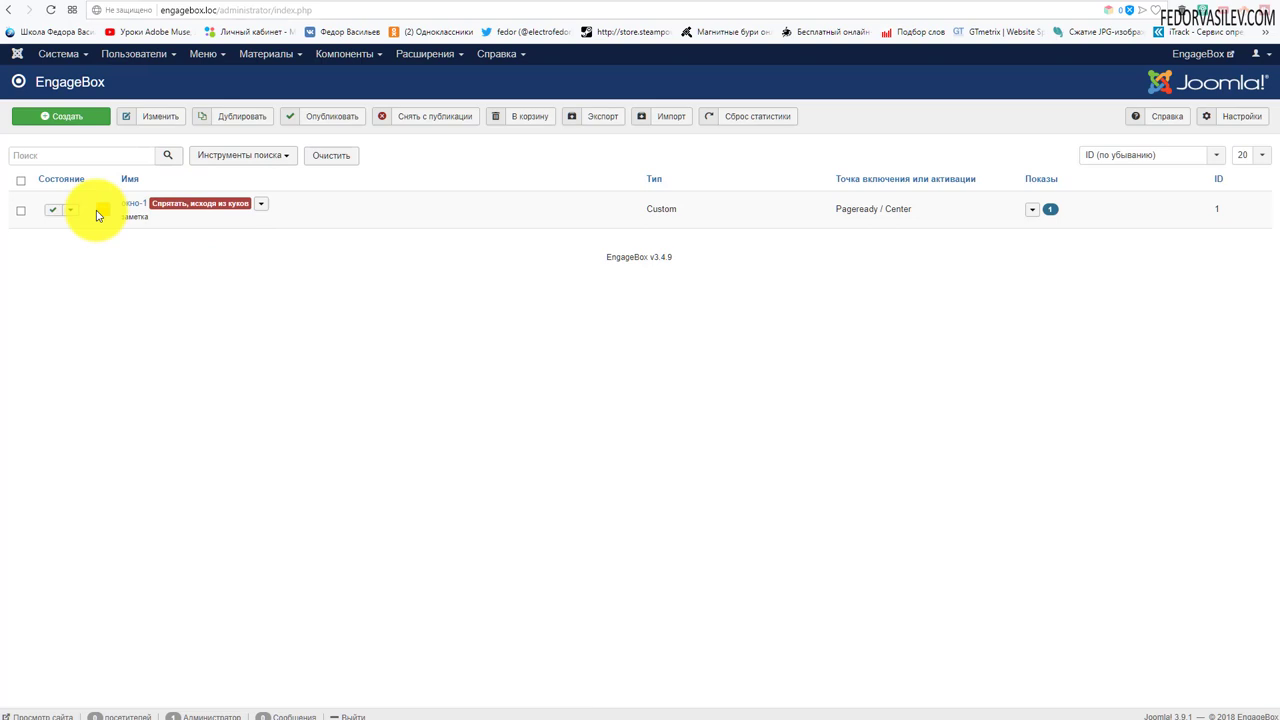
# Reload the site's home page to check whether the closed popup stays hidden by its cookie.
pyautogui.click(1113, 3)
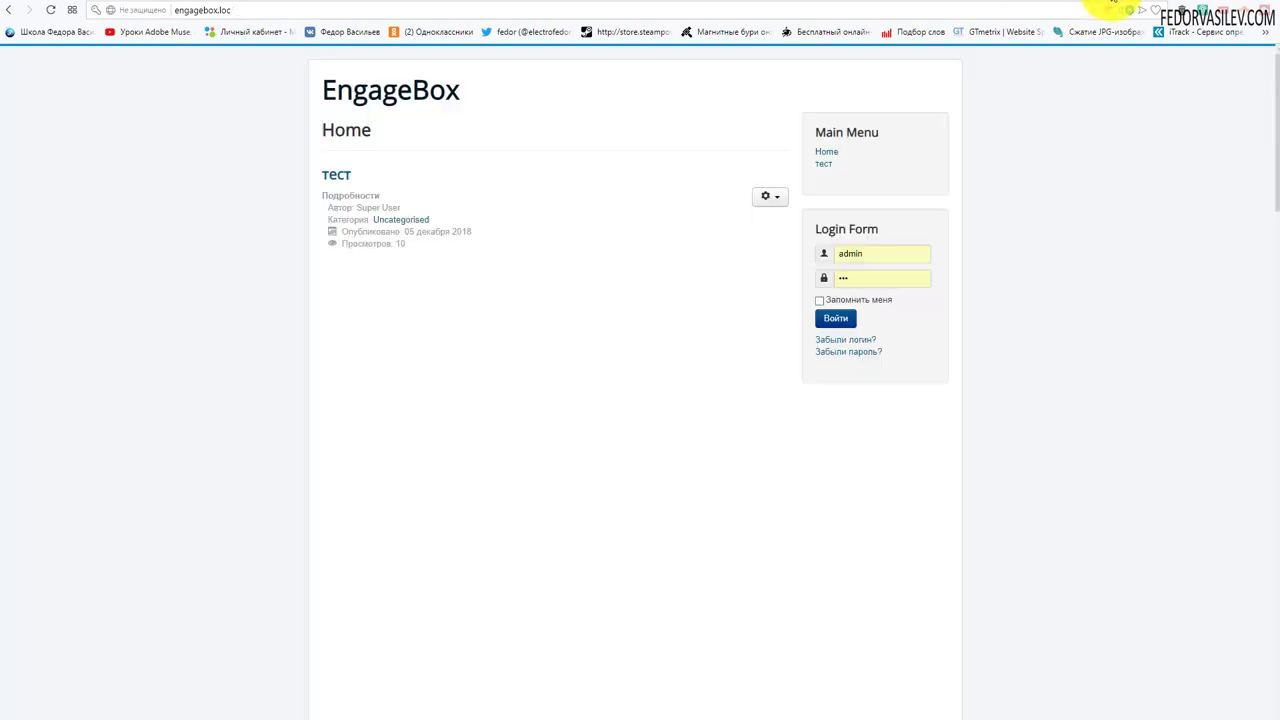
pyautogui.click(52, 12)
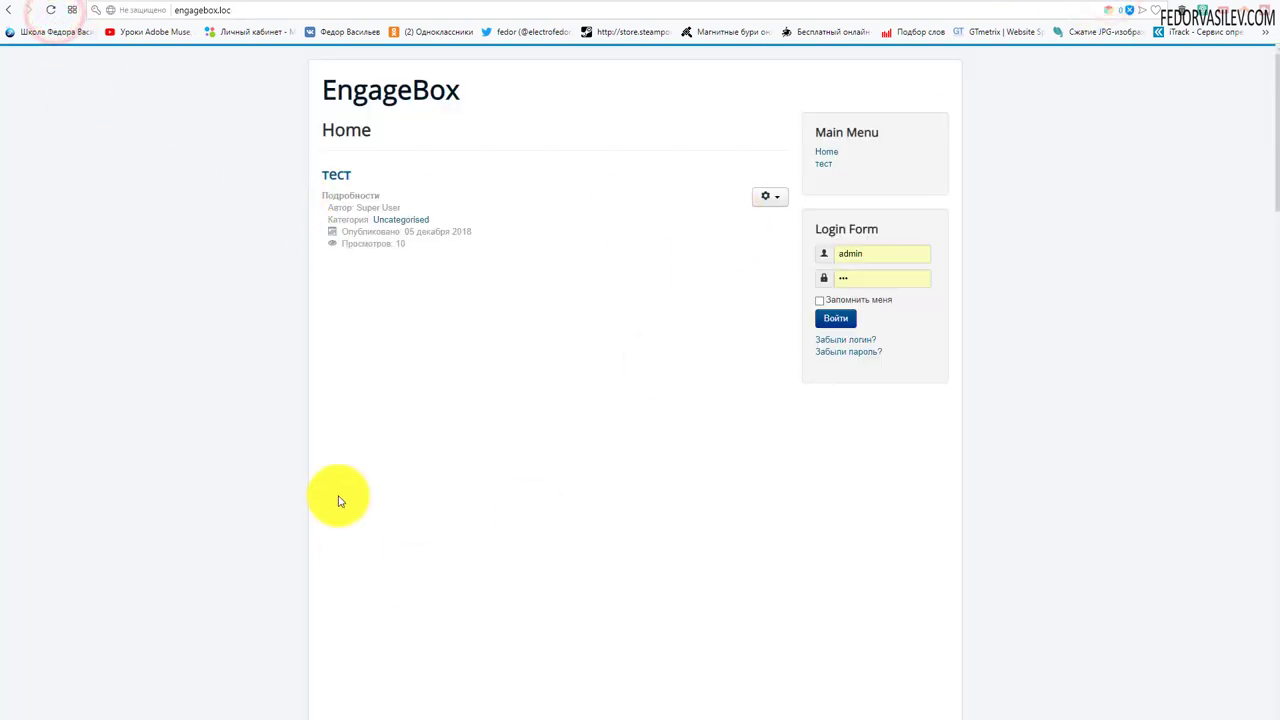
# Reload the home page twice more and look down the page to check whether the popup reappears.
pyautogui.scroll(-3, 506, 257)
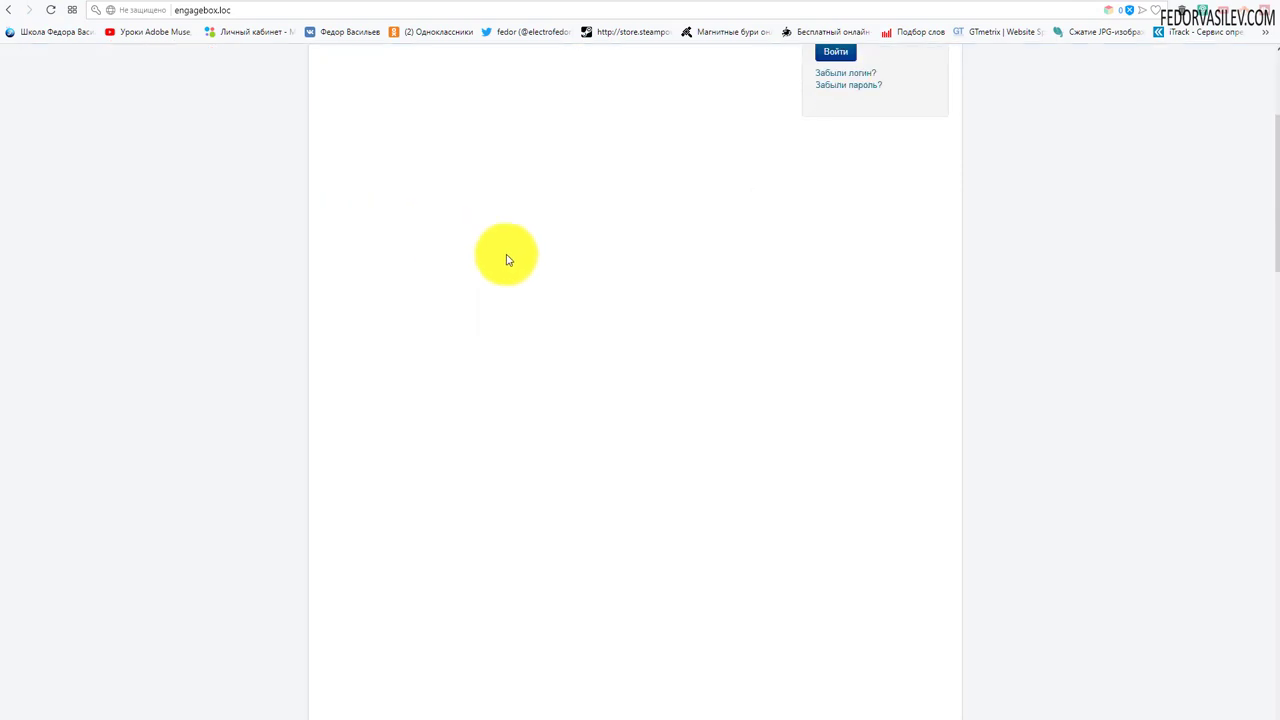
pyautogui.click(50, 12)
pyautogui.scroll(-3, 670, 341)
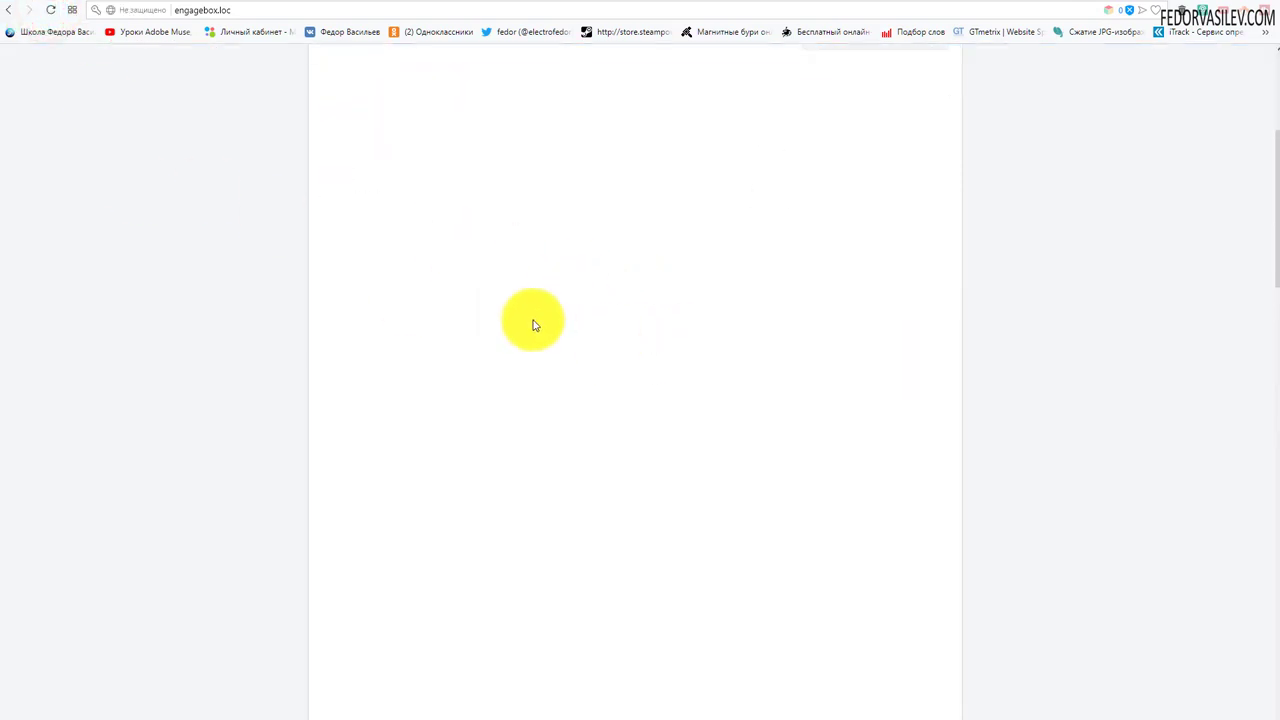
pyautogui.click(51, 11)
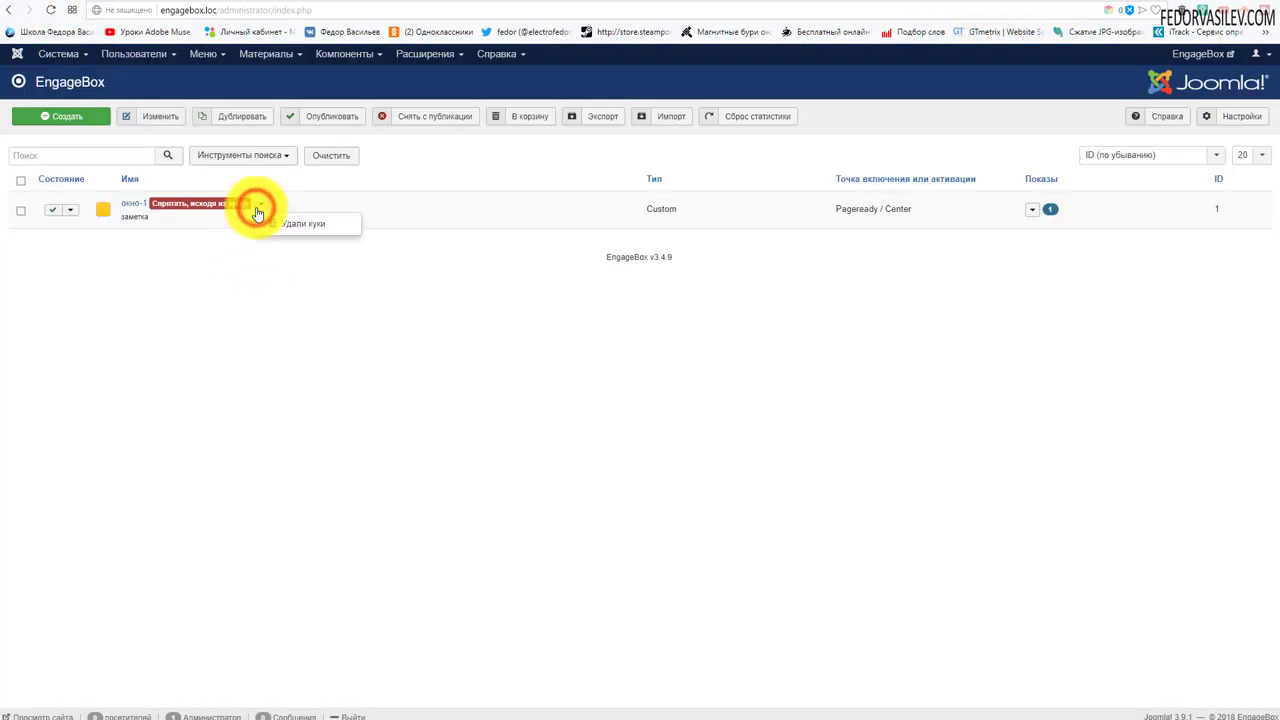
# Delete the hiding cookie of окно-1, and reload the site's home page to show the popup and close it.
pyautogui.click(250, 275)
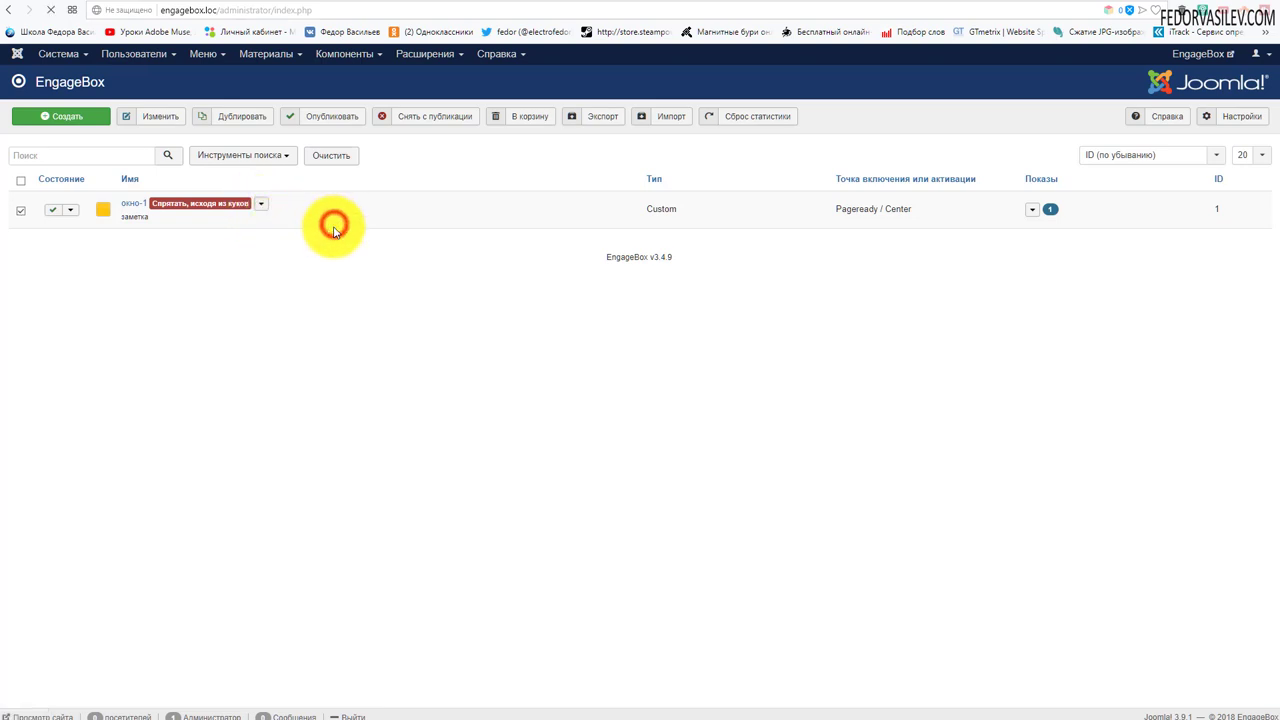
pyautogui.click(1112, 3)
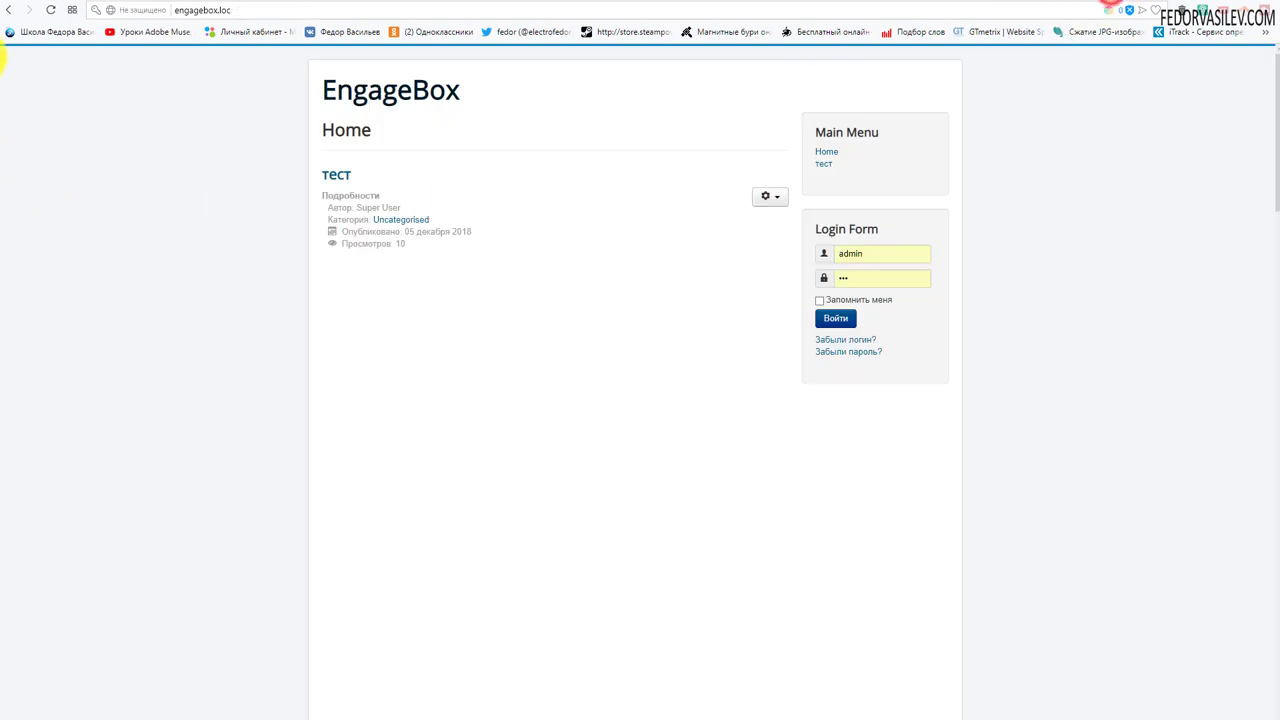
pyautogui.click(52, 14)
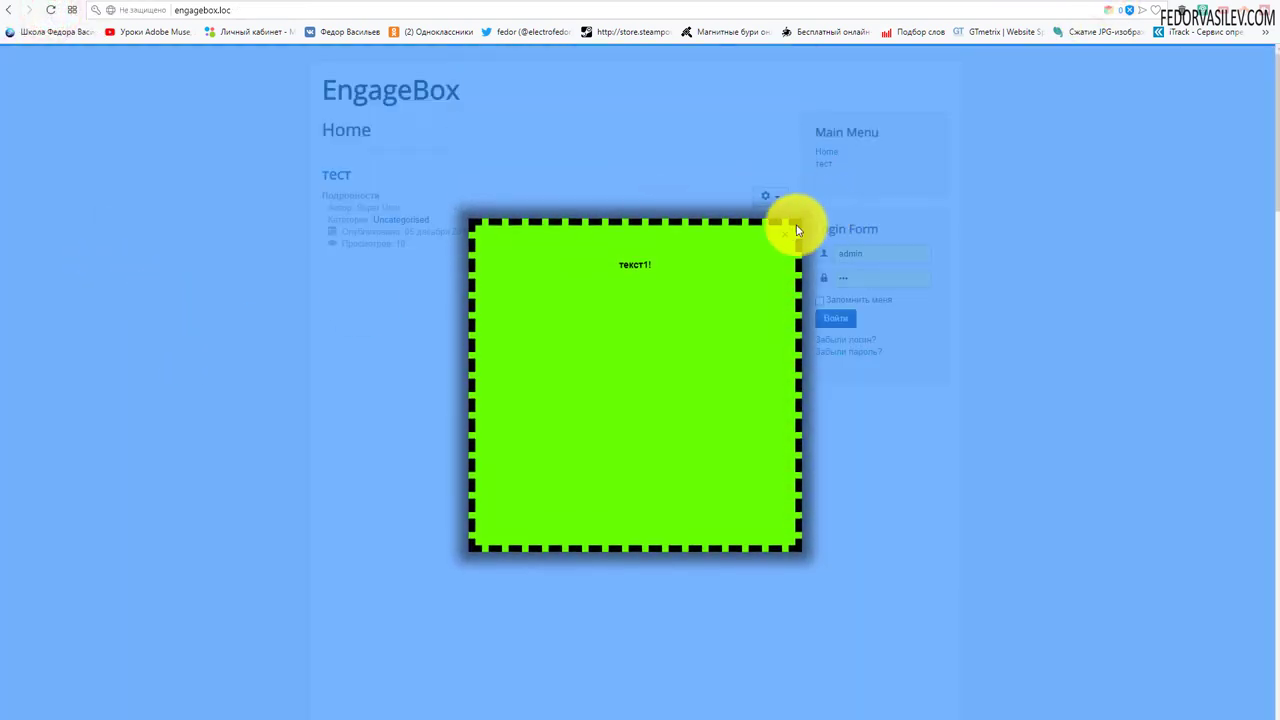
pyautogui.click(787, 240)
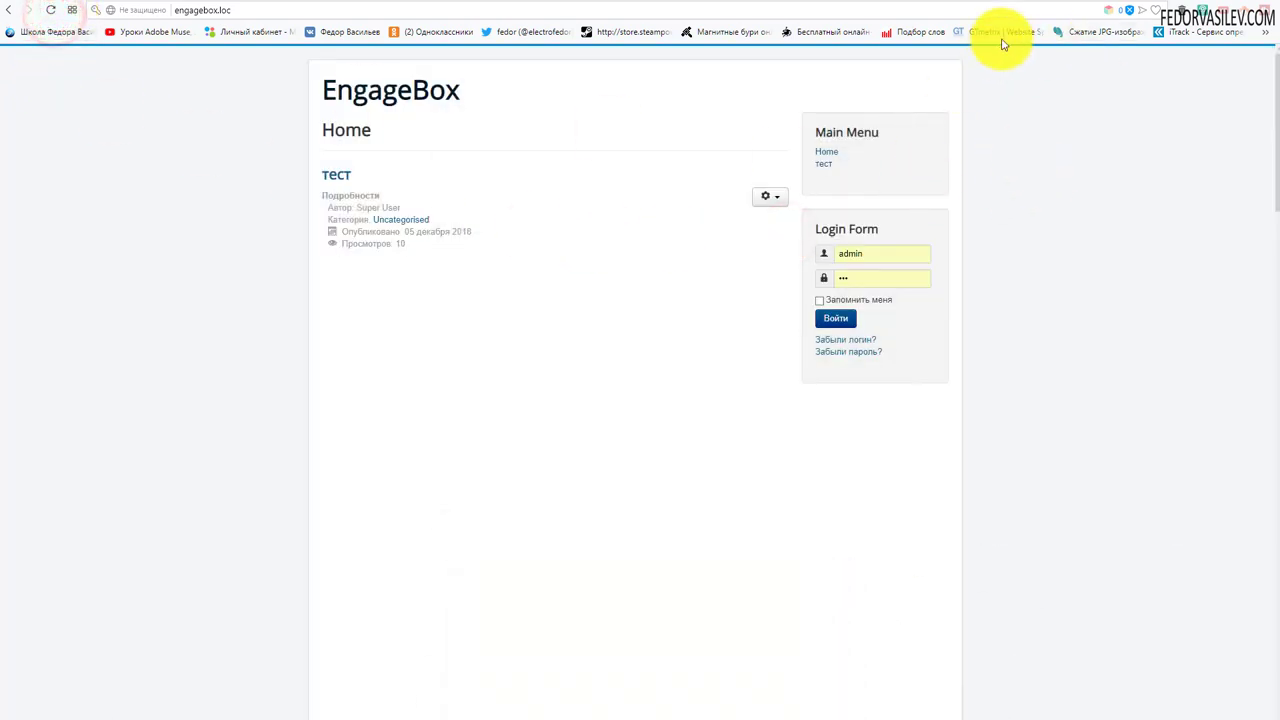
# Refresh the EngageBox list in the administrator and inspect the cookie label of окно-1 and its deletion option.
pyautogui.click(1051, 5)
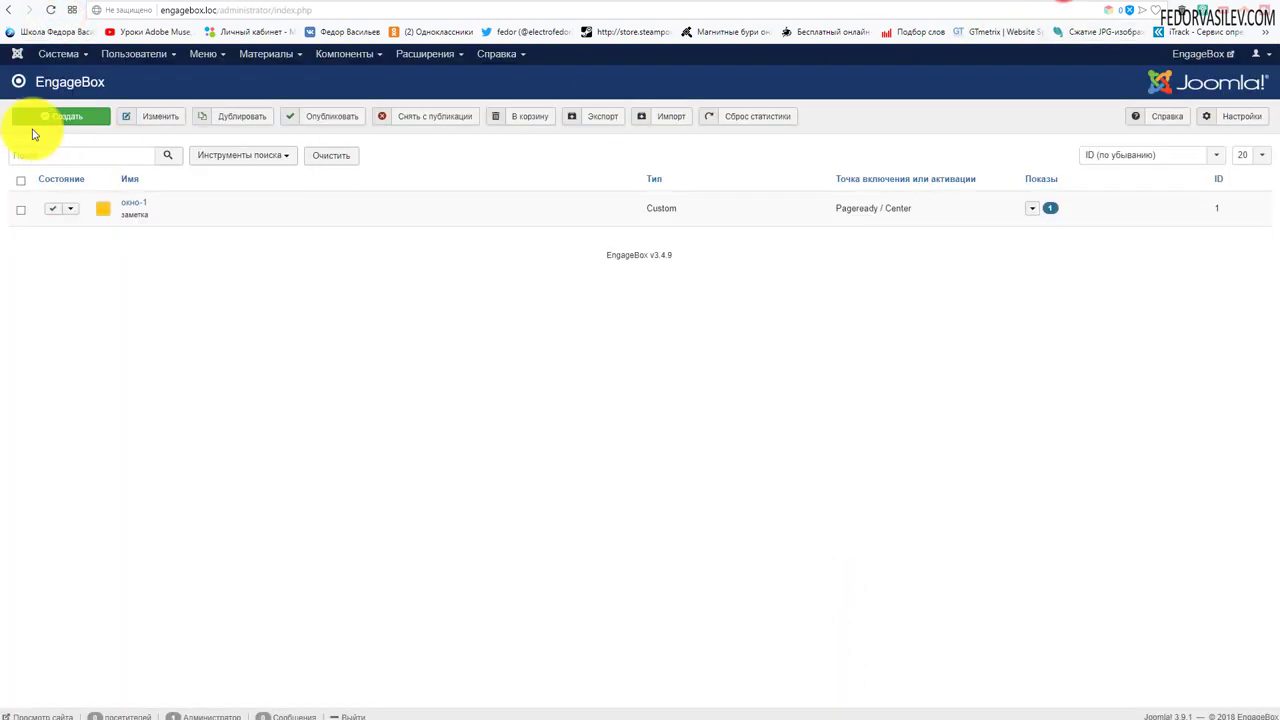
pyautogui.click(53, 10)
pyautogui.click(261, 204)
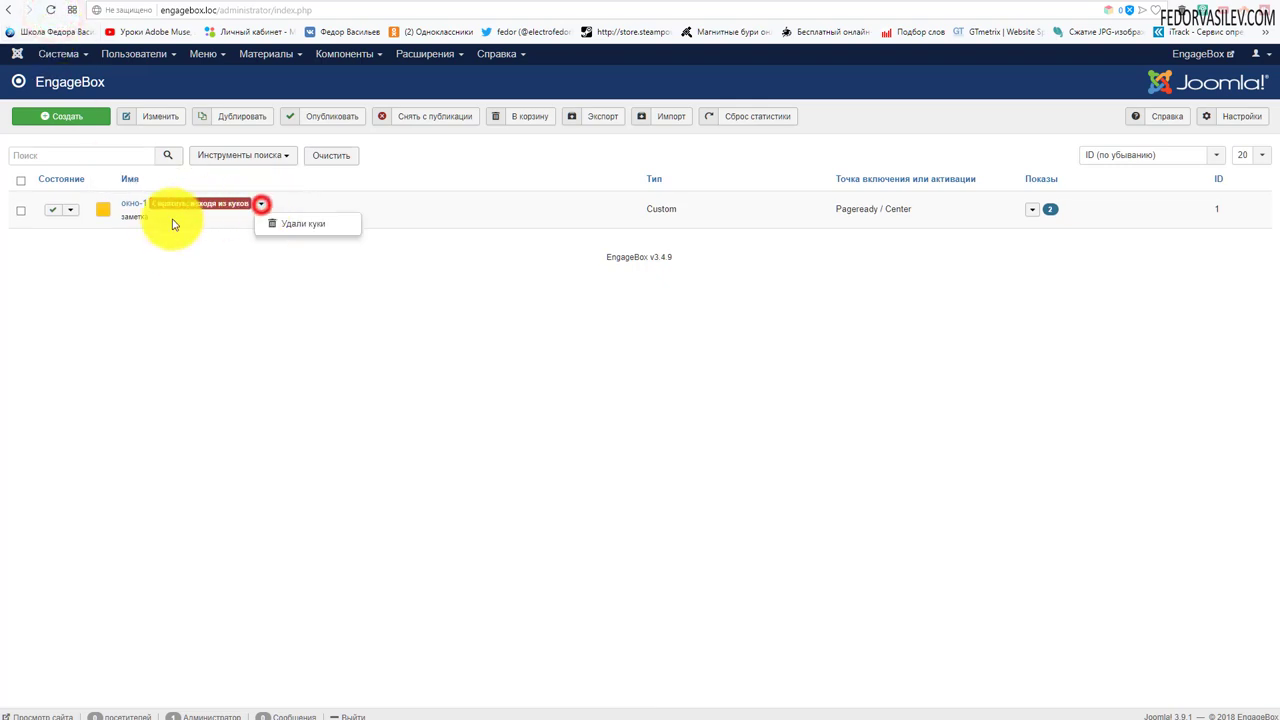
pyautogui.click(462, 191)
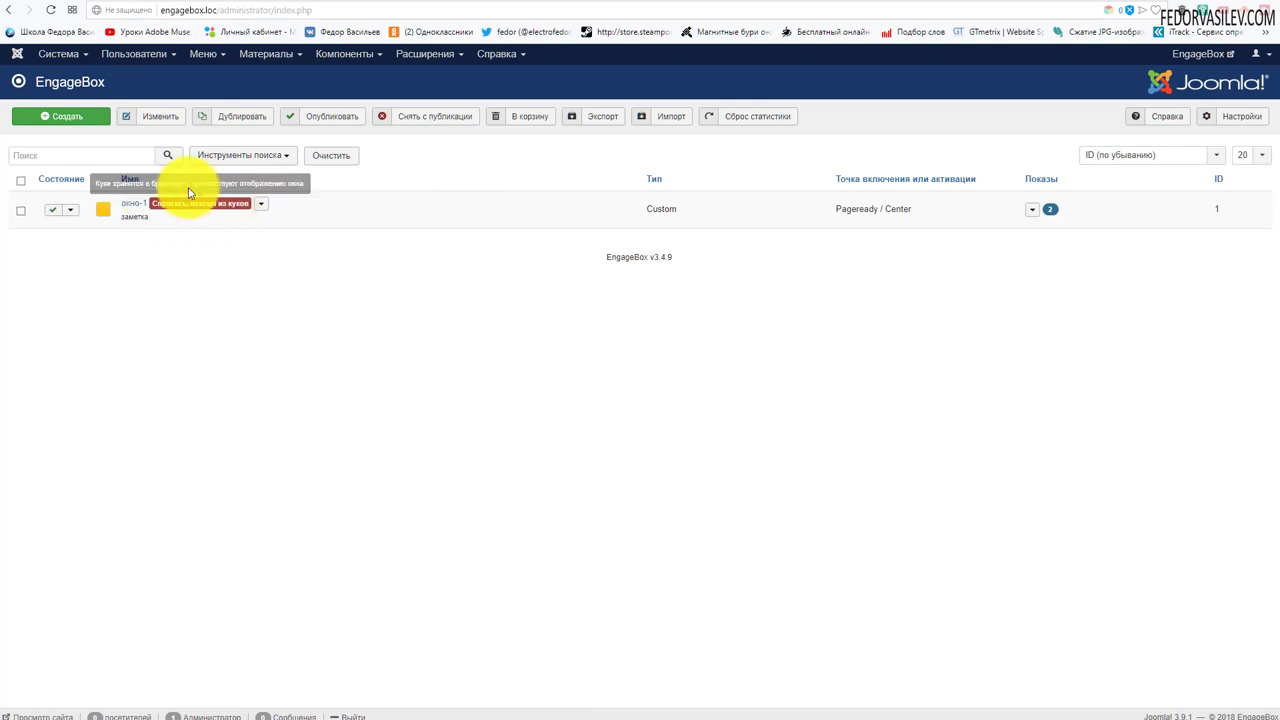
# In the trigger settings of окно-1, set the cookie period after closing to Всегда, and save and close the box.
pyautogui.click(127, 204)
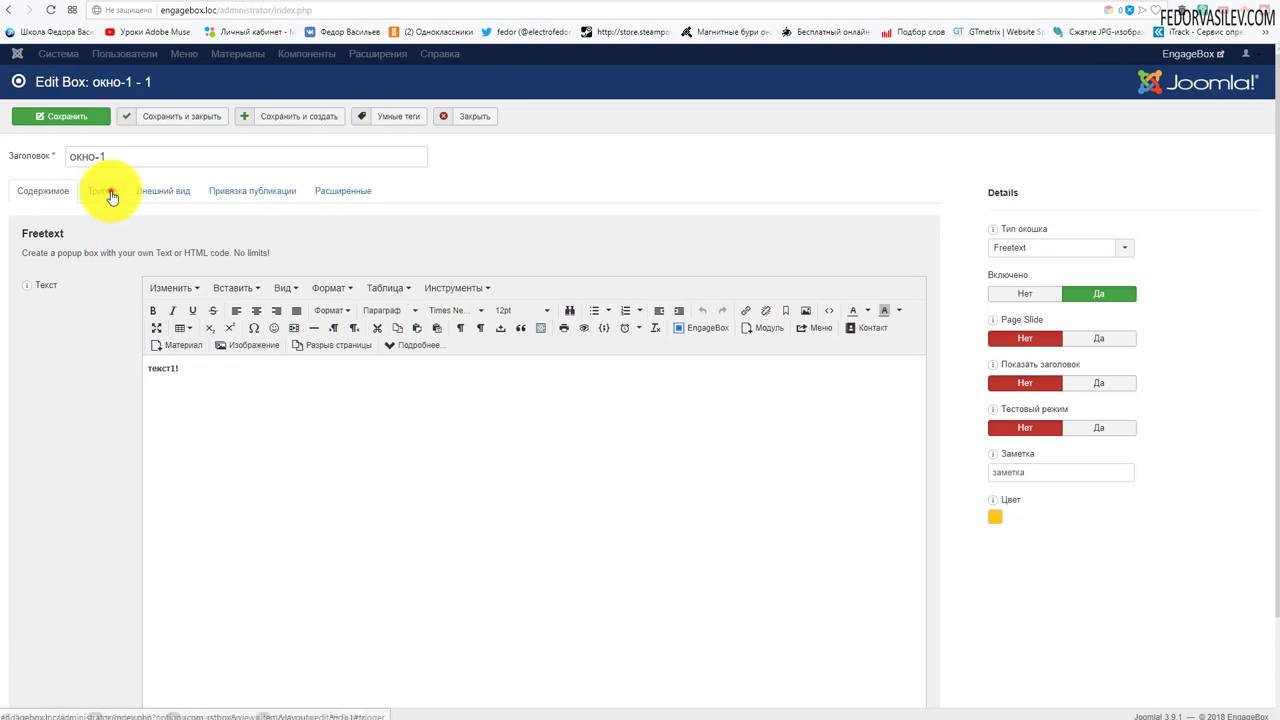
pyautogui.click(107, 190)
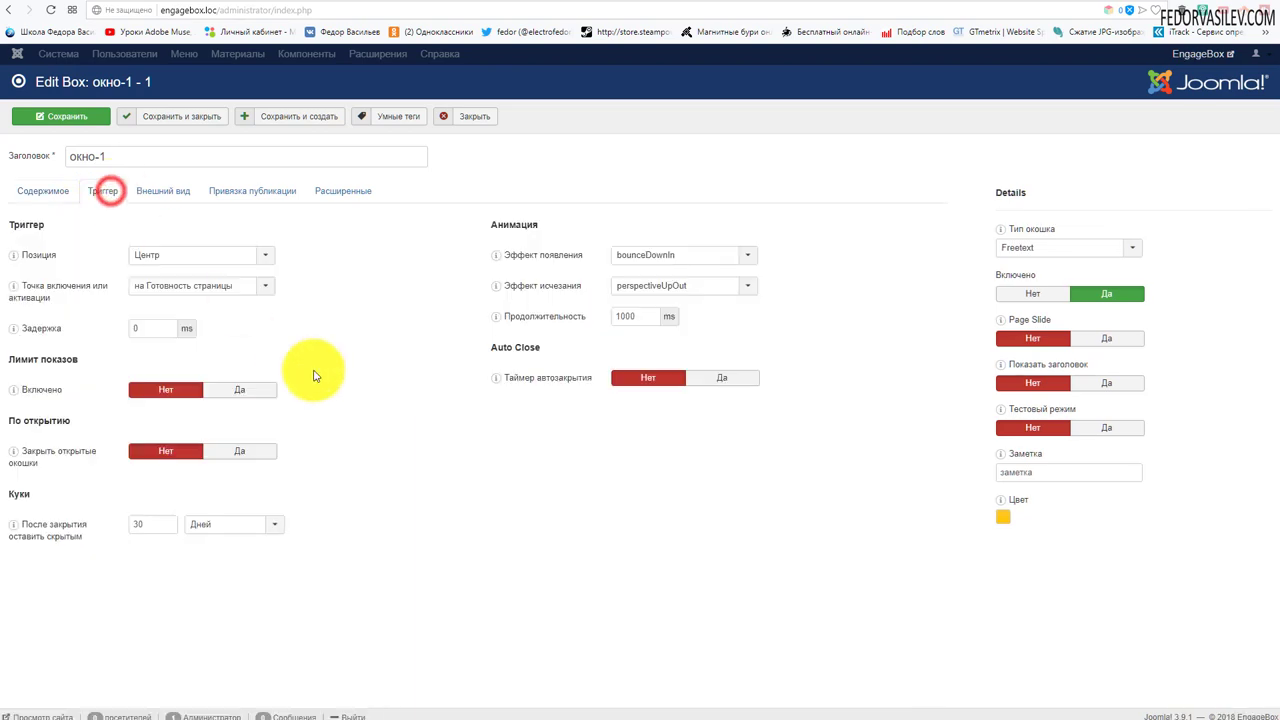
pyautogui.click(274, 526)
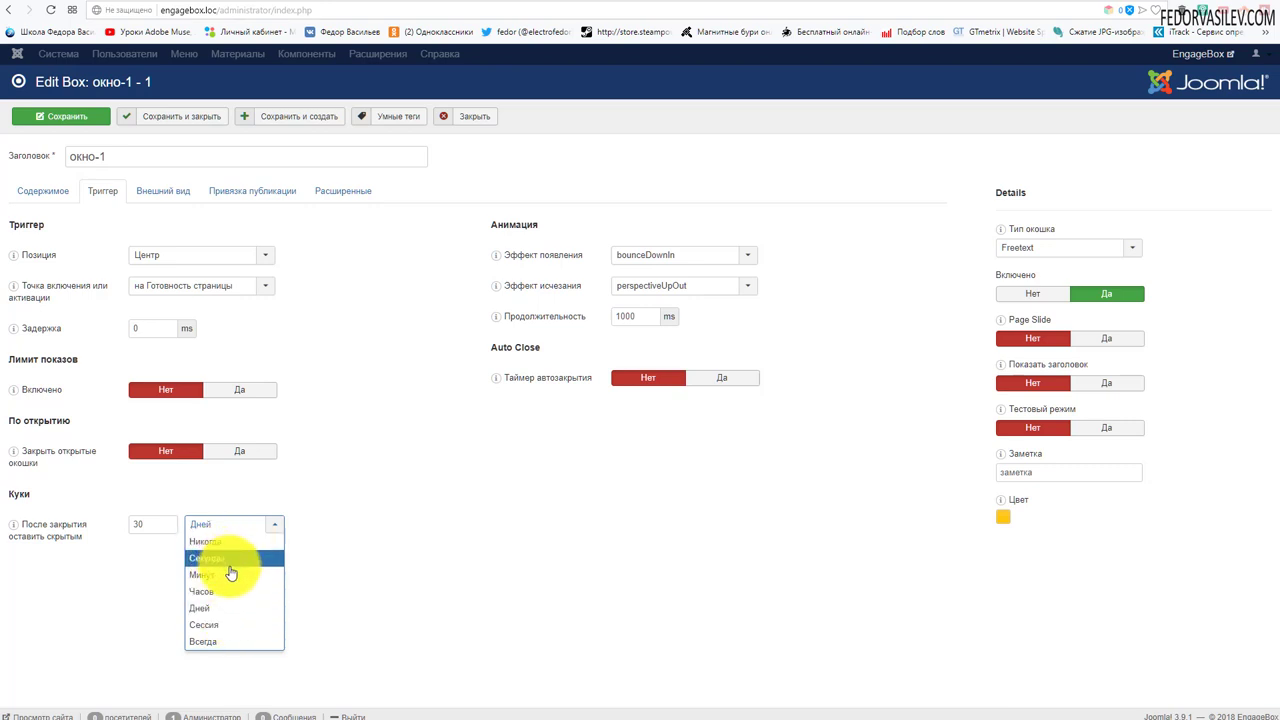
pyautogui.click(223, 625)
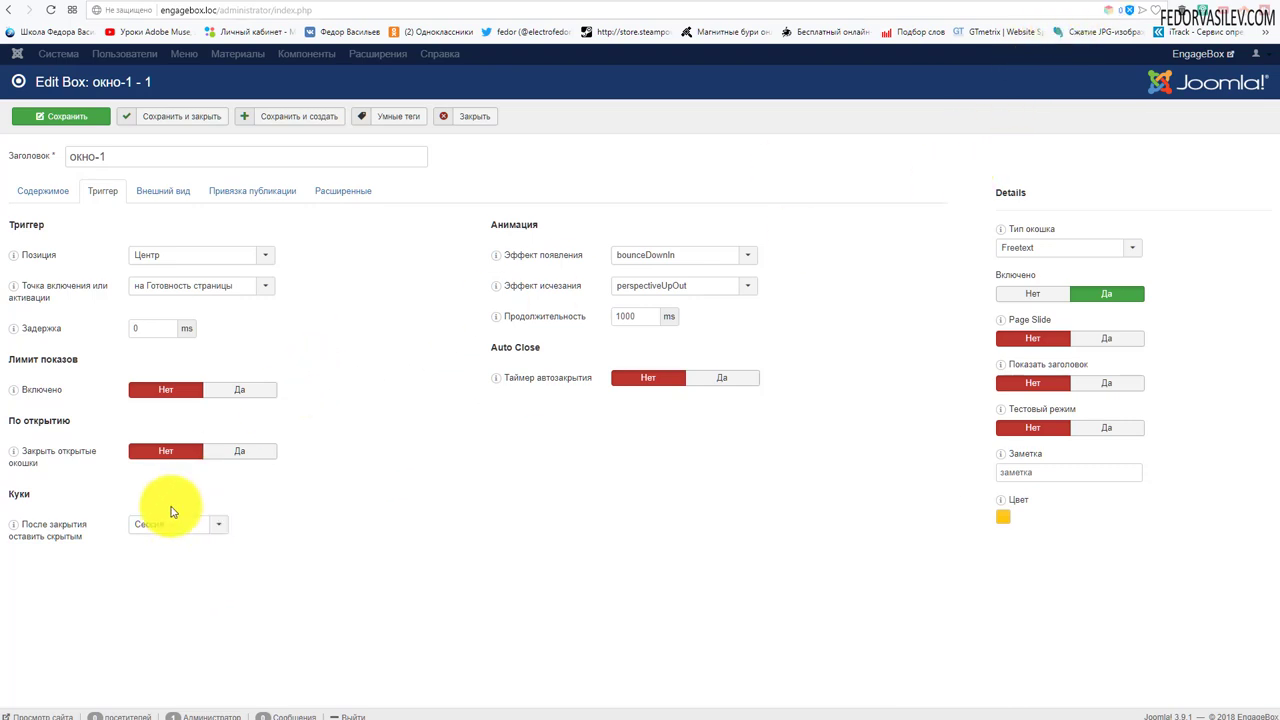
pyautogui.click(158, 524)
pyautogui.click(155, 643)
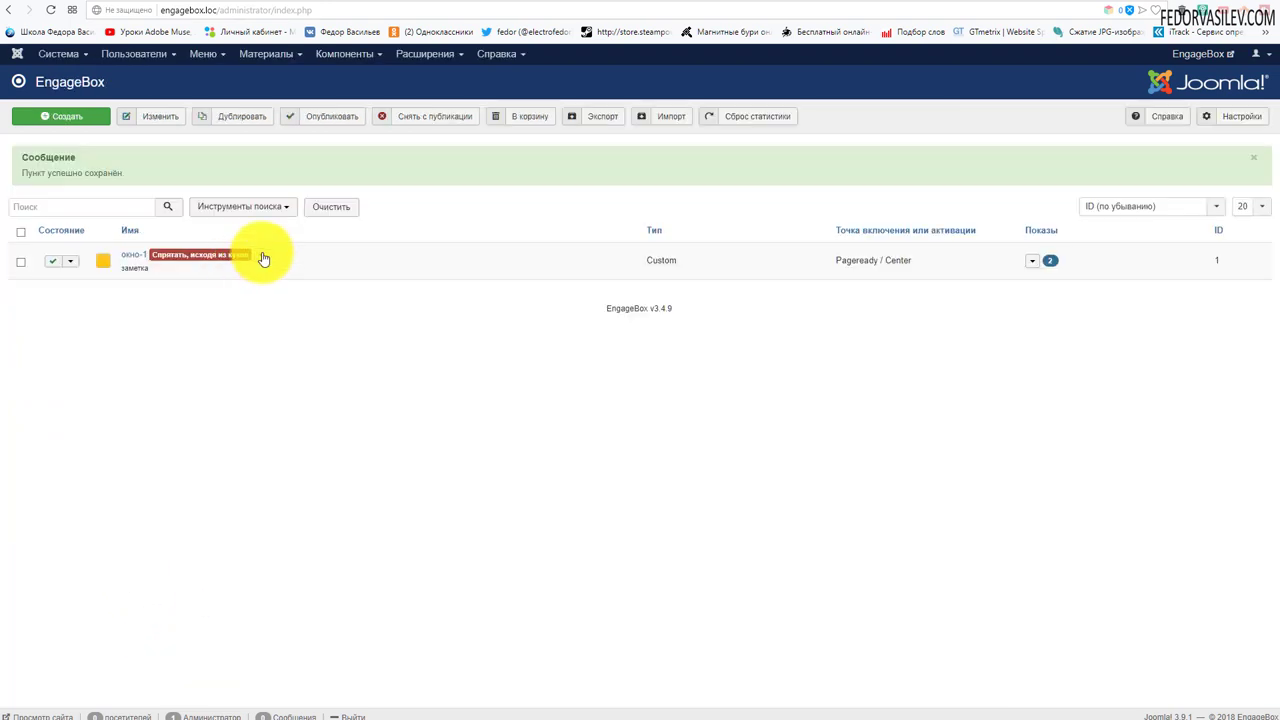
# Delete the cookie of окно-1 after the saved change, and reload the site's home page to close its popup again.
pyautogui.click(261, 254)
pyautogui.click(275, 276)
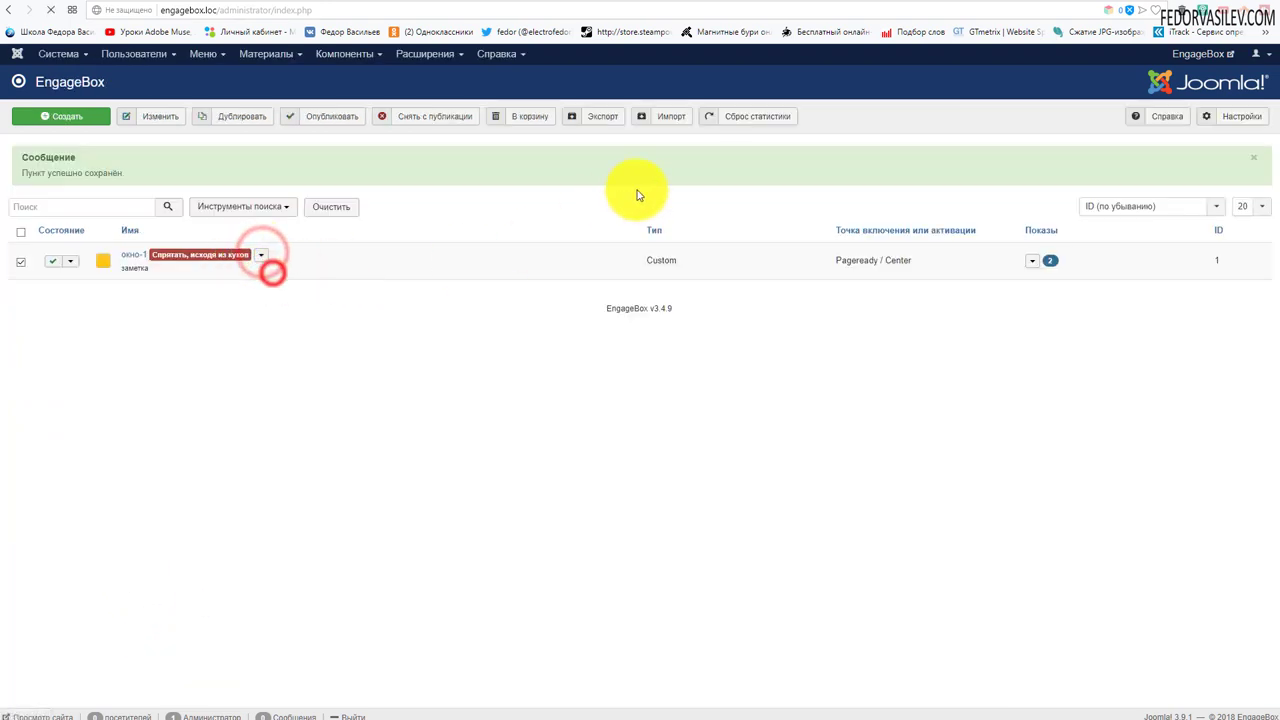
pyautogui.click(1070, 6)
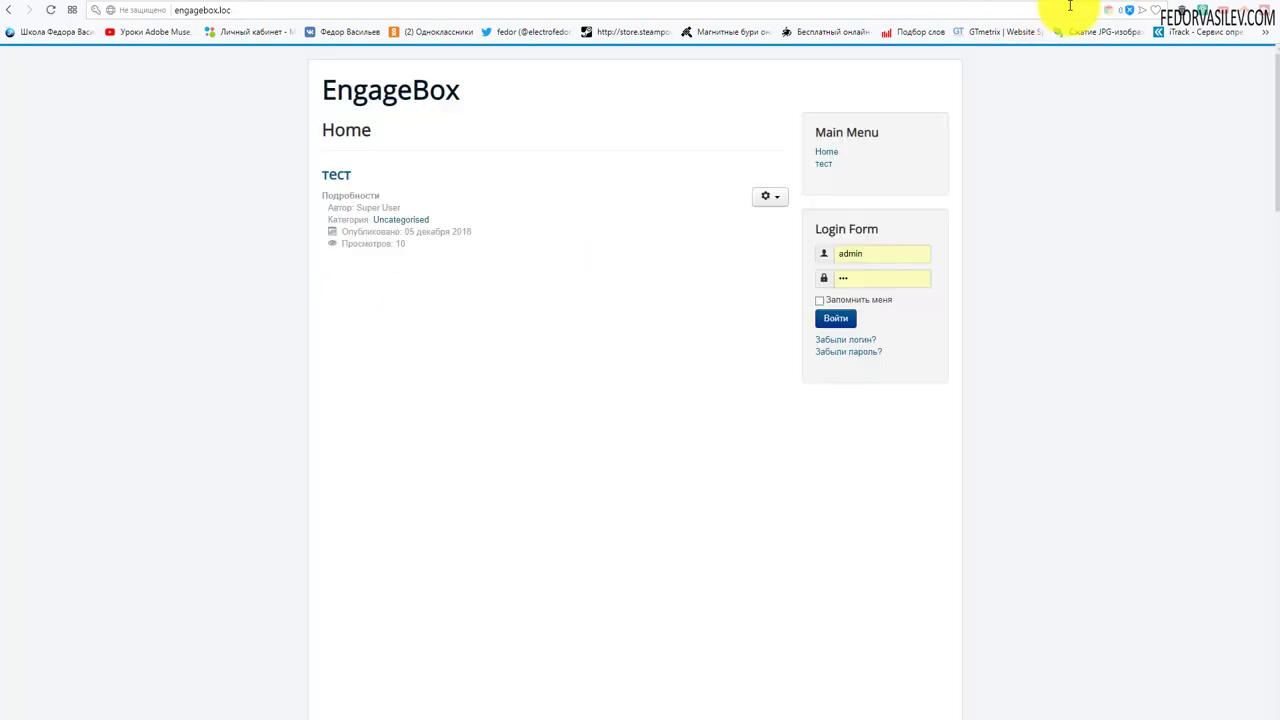
pyautogui.click(46, 12)
pyautogui.click(789, 231)
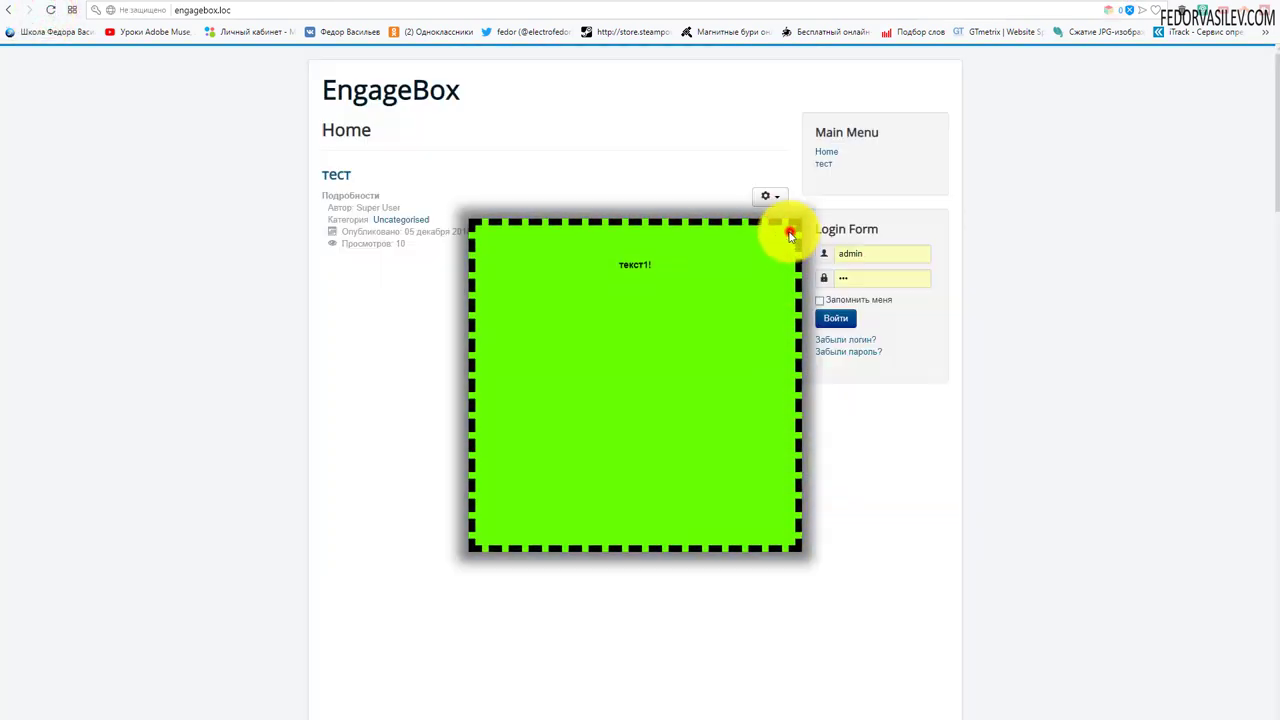
# Reload the home page several times to test the Всегда hiding period of the closed popup.
pyautogui.click(52, 14)
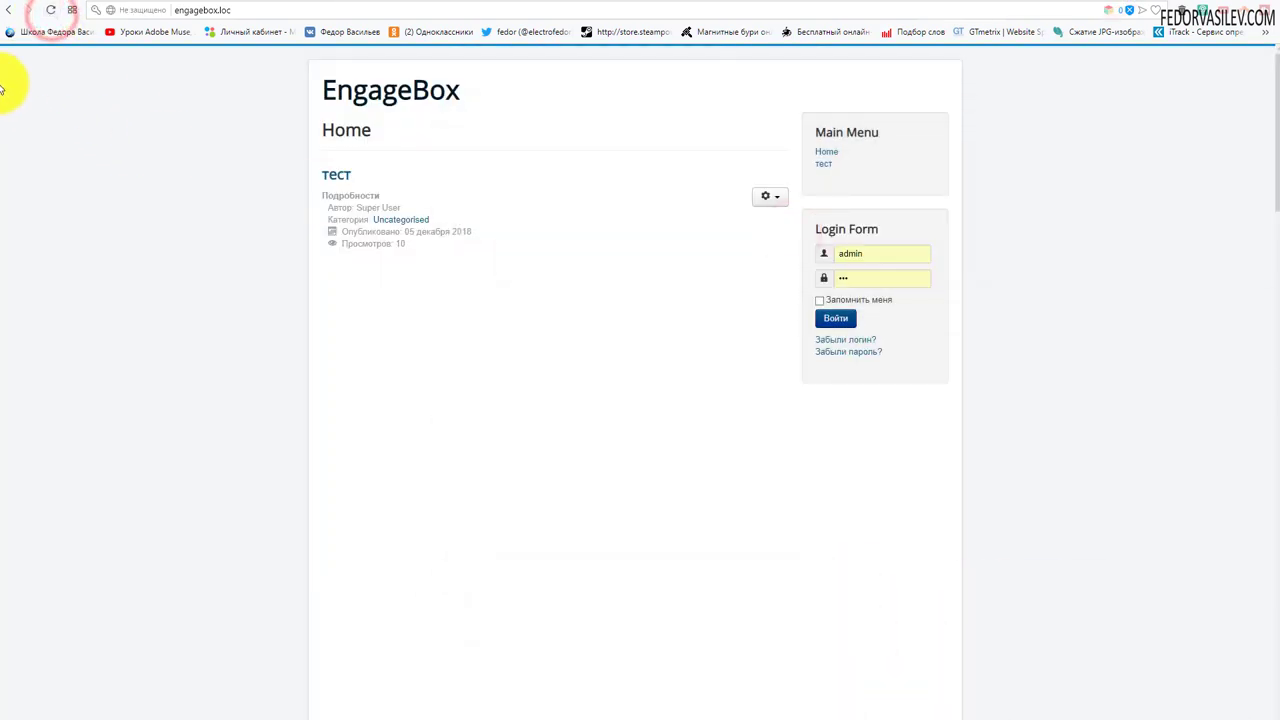
pyautogui.click(50, 12)
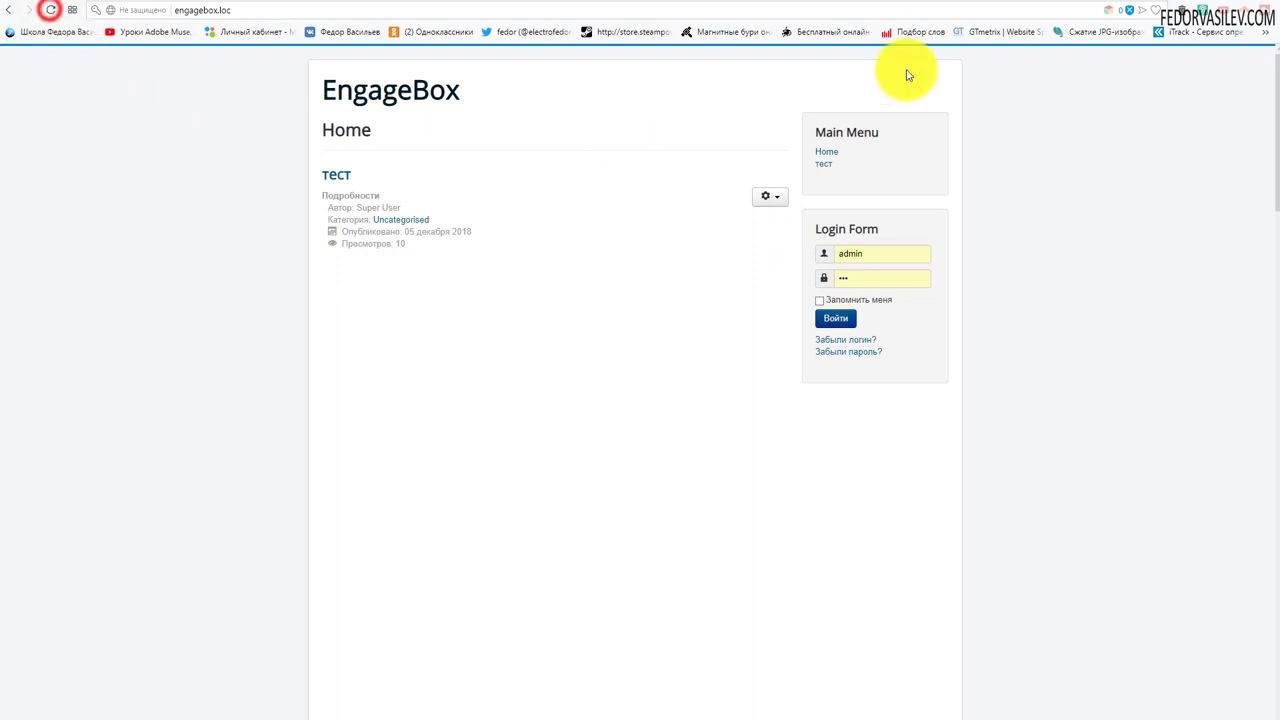
pyautogui.click(46, 12)
# Refresh the EngageBox list to check the cookie label of окно-1, and reload the site's home page once more.
pyautogui.click(1058, 3)
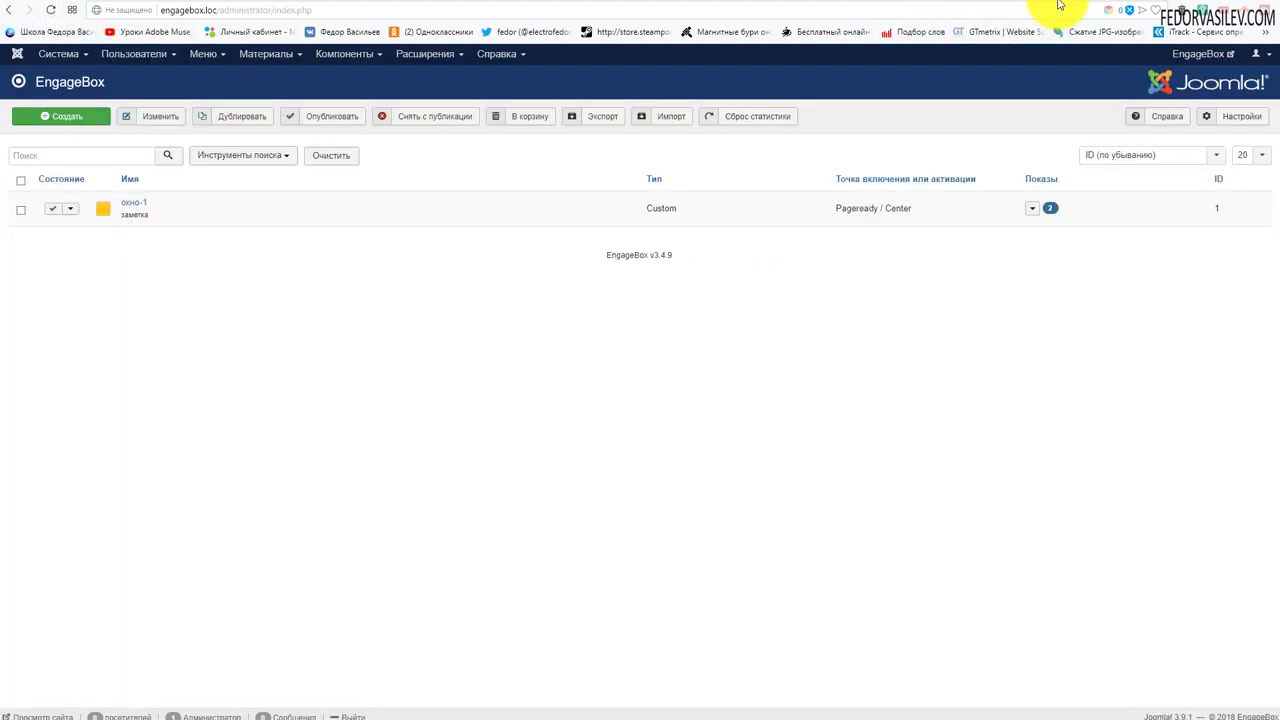
pyautogui.click(50, 11)
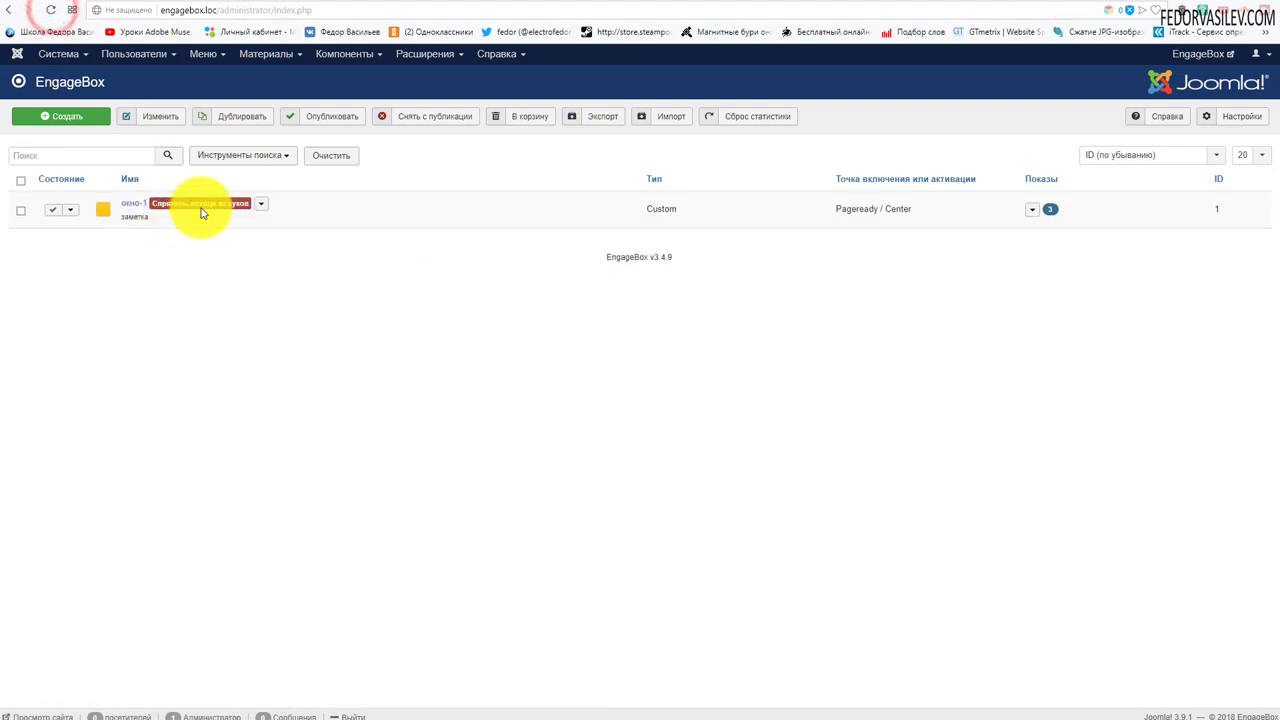
pyautogui.moveTo(222, 203)
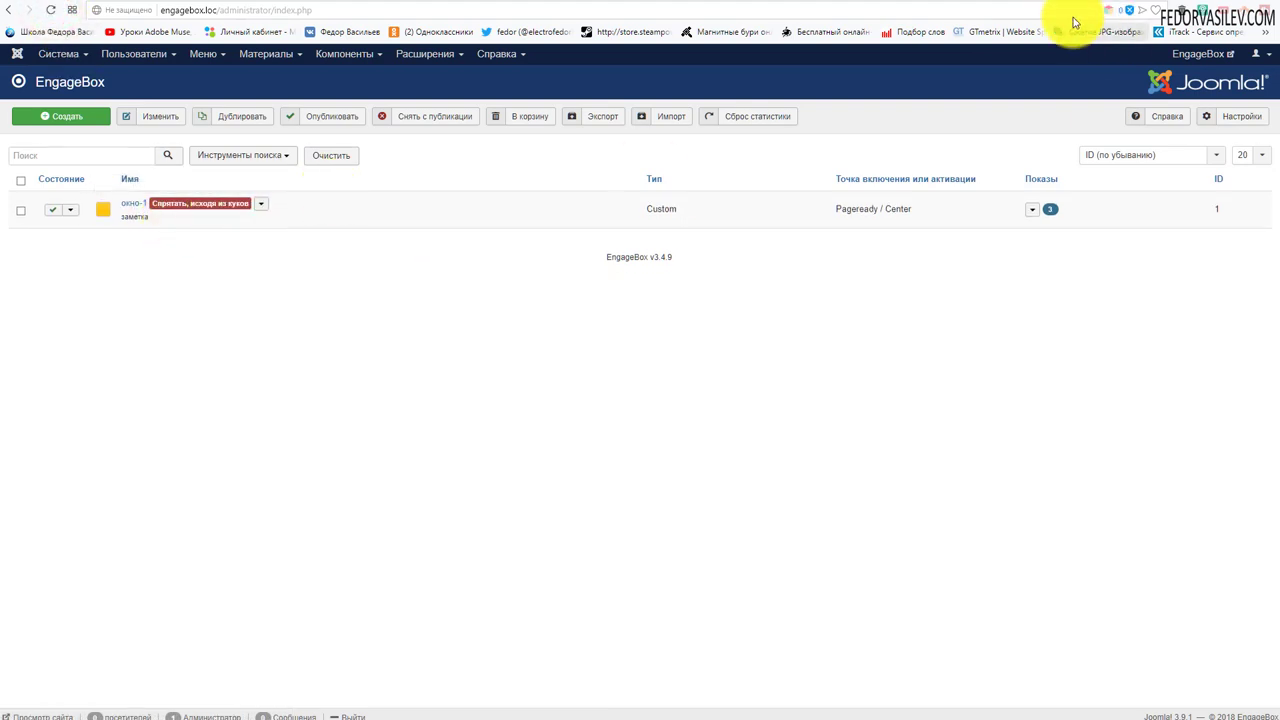
pyautogui.hotkey('ctrl', 'Tab')
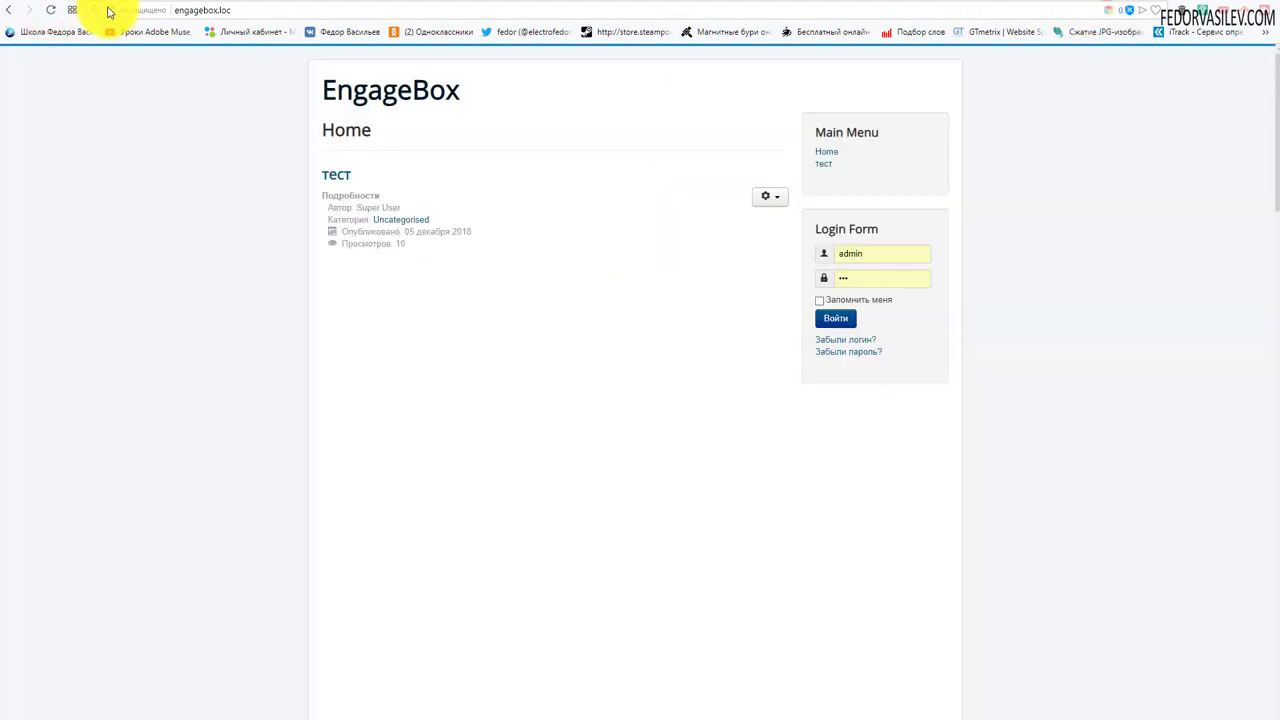
pyautogui.click(46, 14)
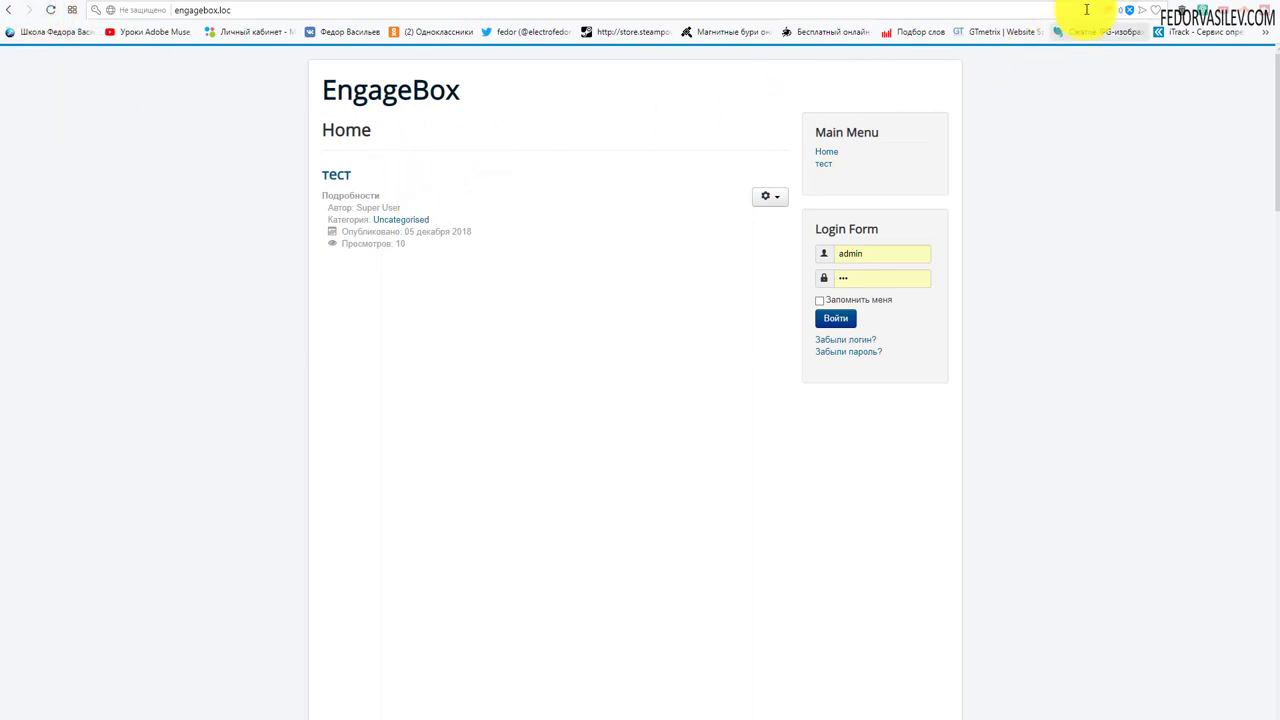
# Return to the EngageBox list and delete the cookie stored for окно-1.
pyautogui.hotkey('ctrl', 'Tab')
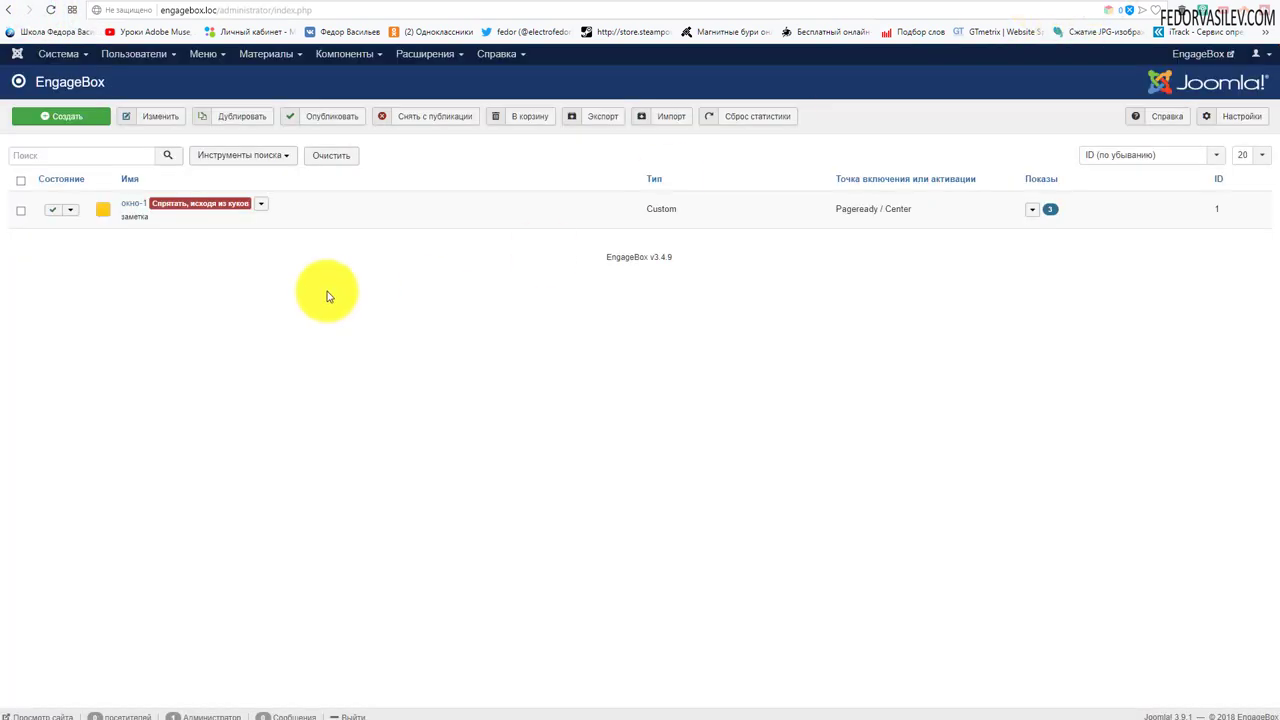
pyautogui.click(263, 203)
pyautogui.click(286, 220)
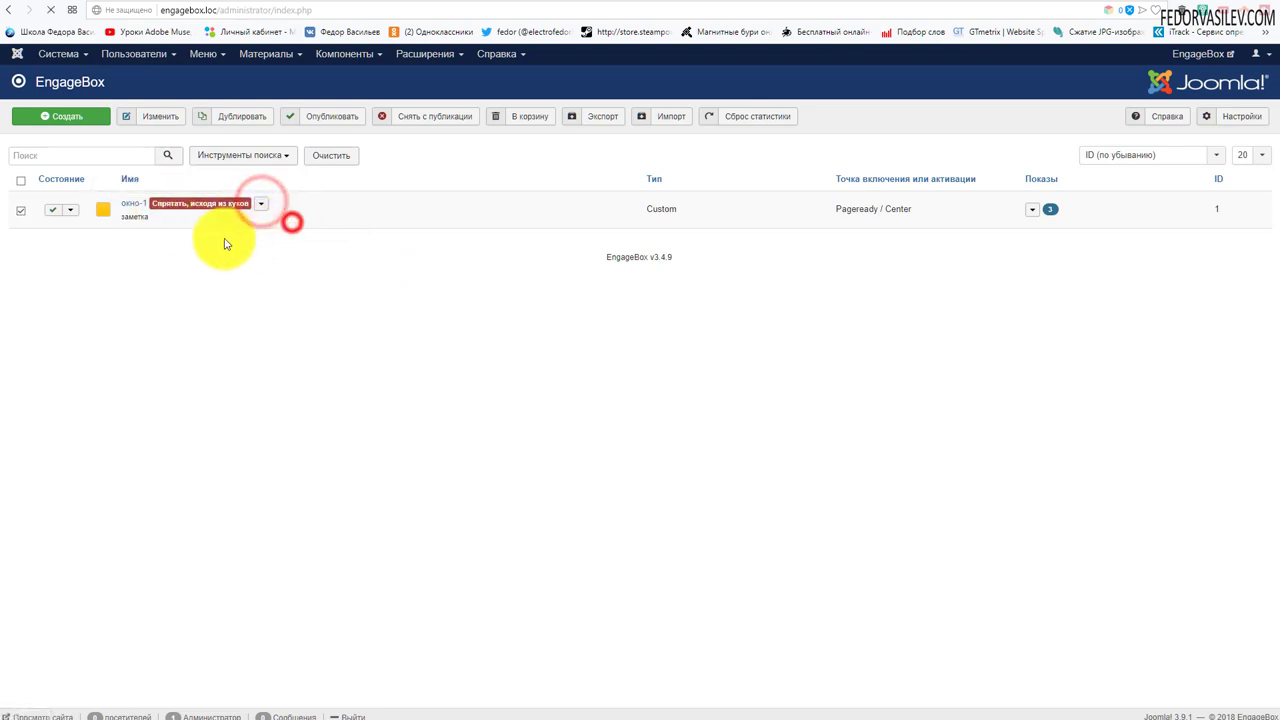
# Open окно-1 for editing and set its Пункт меню publishing condition to Отключено.
pyautogui.click(134, 203)
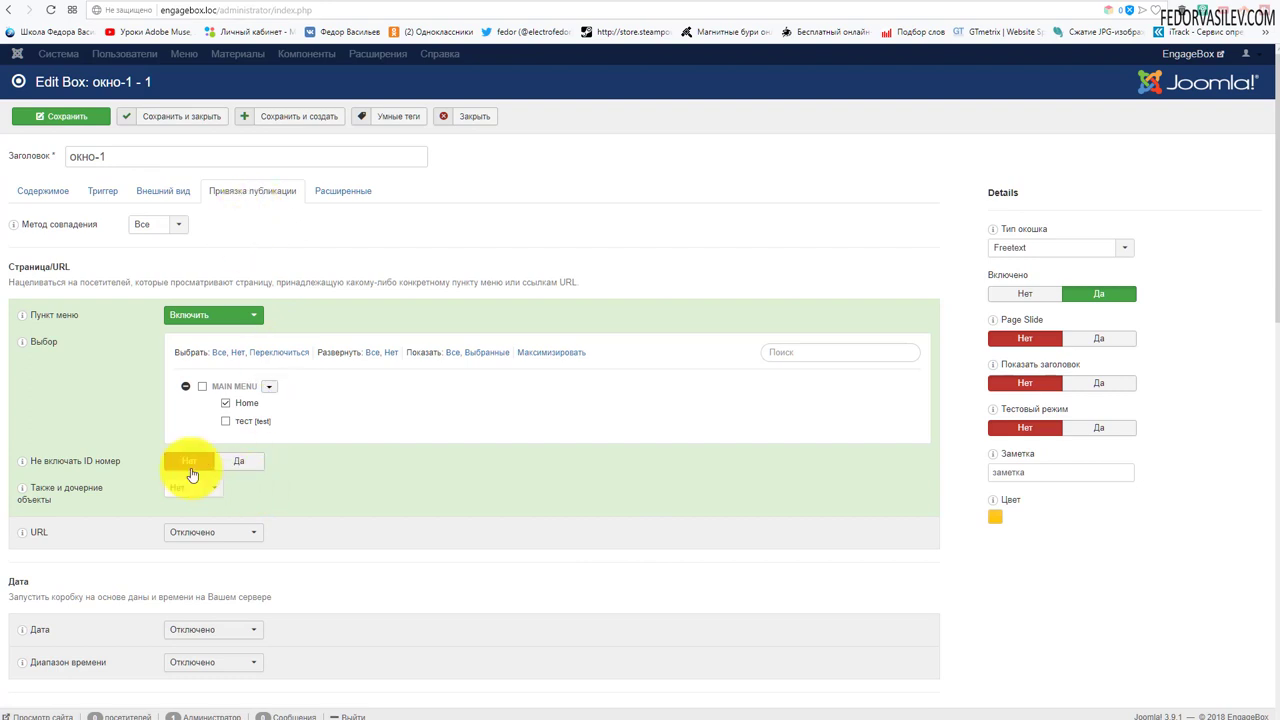
pyautogui.click(225, 404)
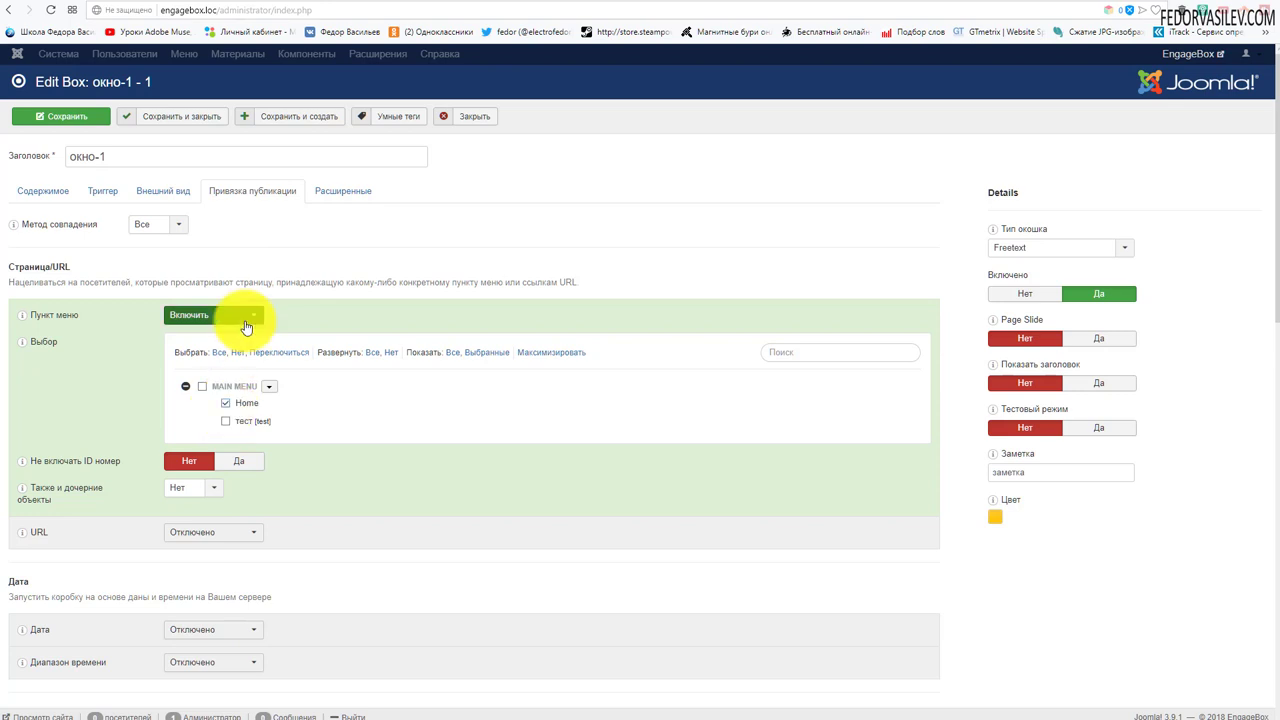
pyautogui.click(244, 318)
pyautogui.click(231, 332)
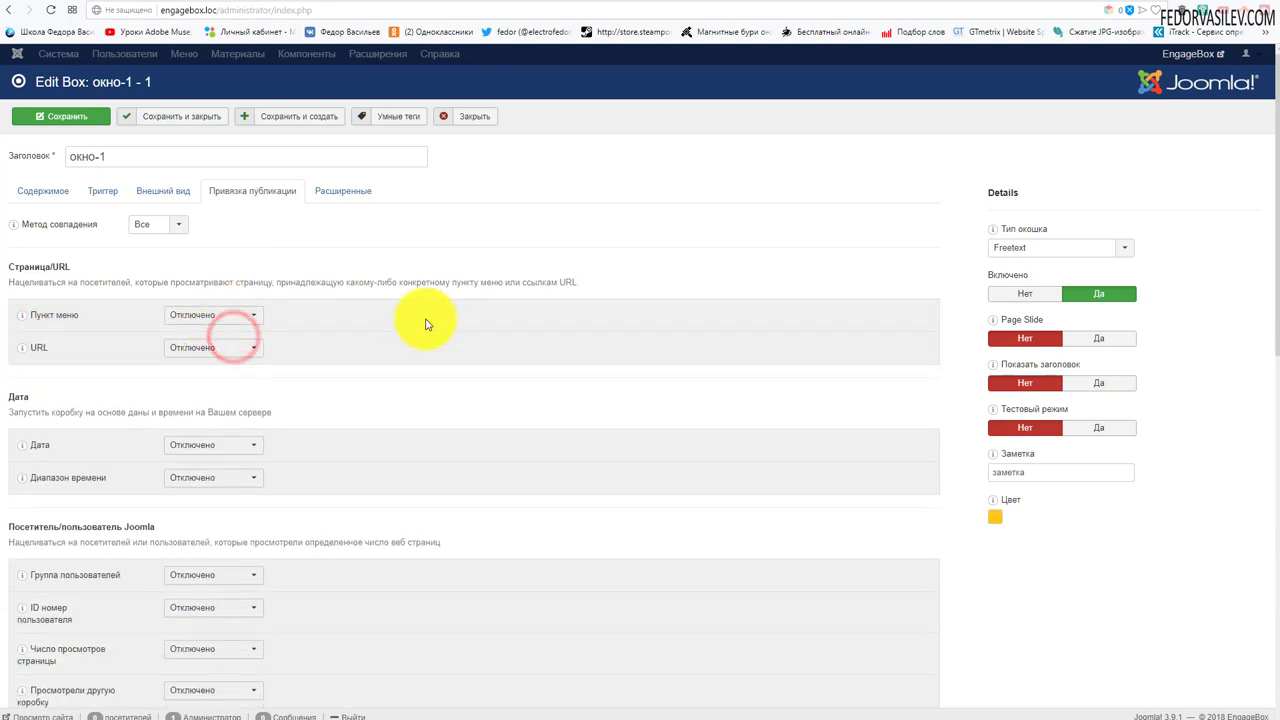
# Set the Материалы condition under Содержимое Joomla to Включить and examine its Выбор field for article IDs.
pyautogui.scroll(-8, 425, 324)
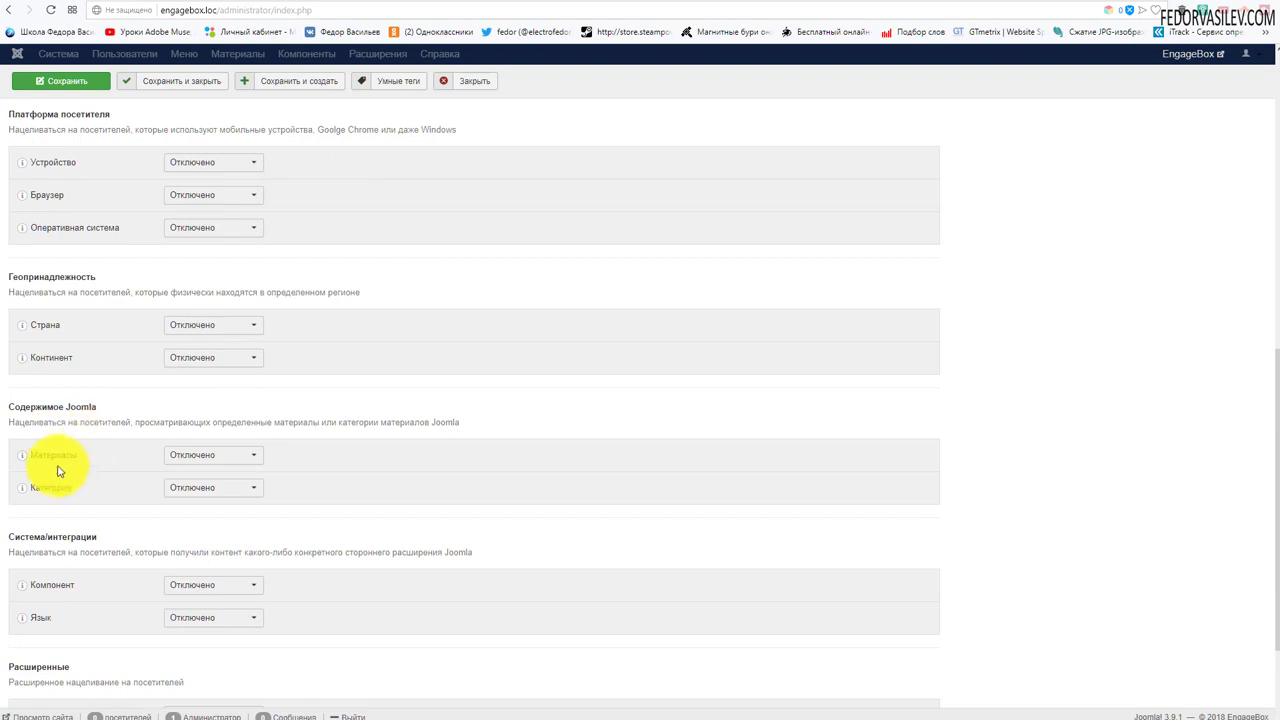
pyautogui.moveTo(73, 465)
pyautogui.click(190, 453)
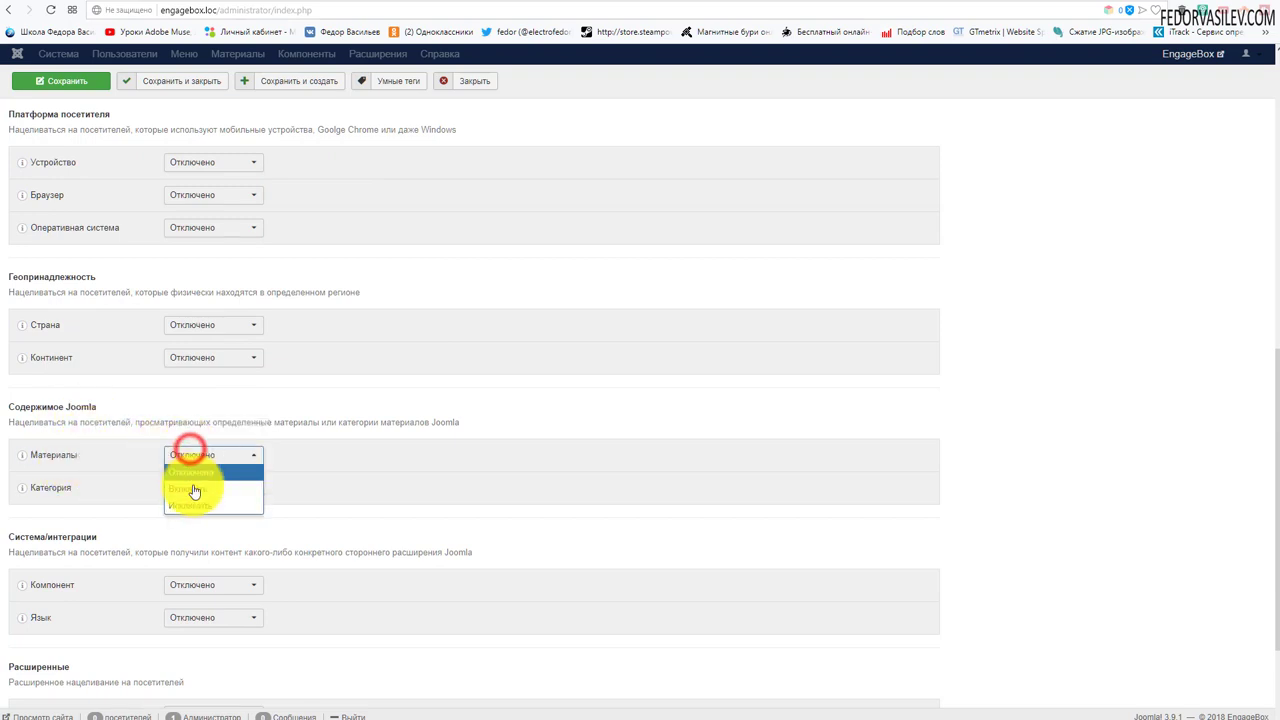
pyautogui.click(194, 487)
pyautogui.scroll(-2, 343, 400)
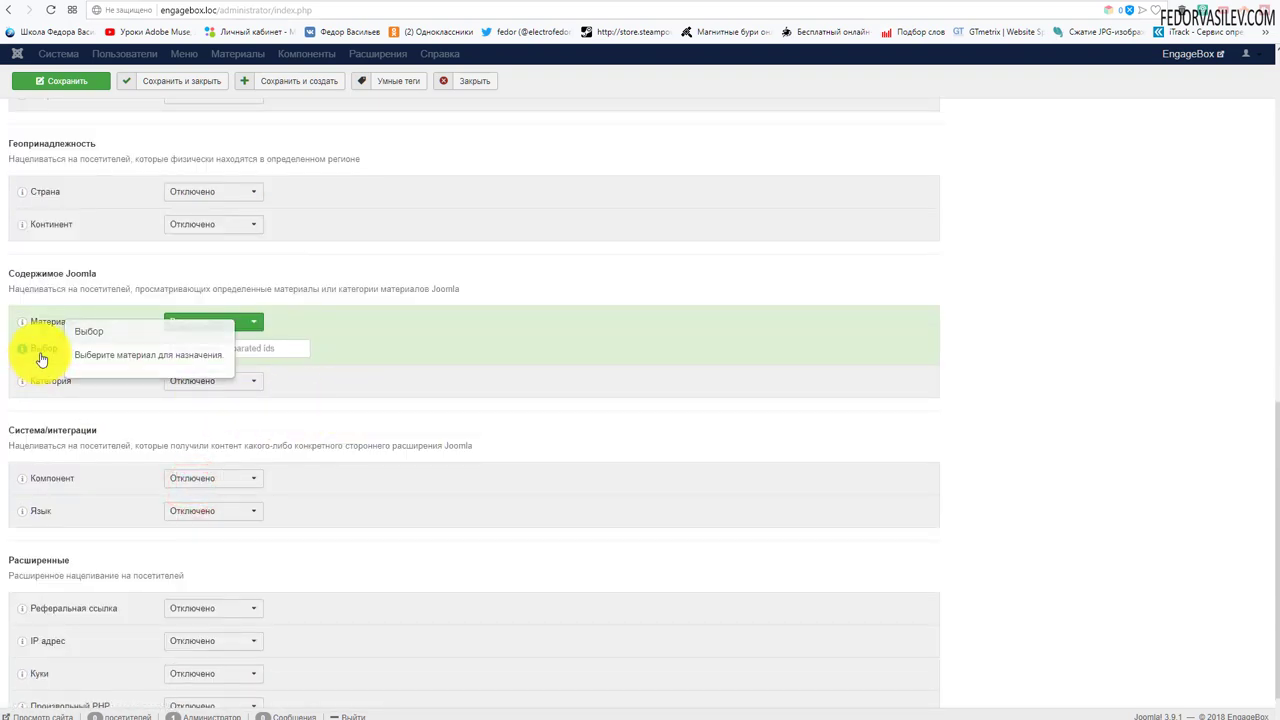
pyautogui.scroll(1, 238, 487)
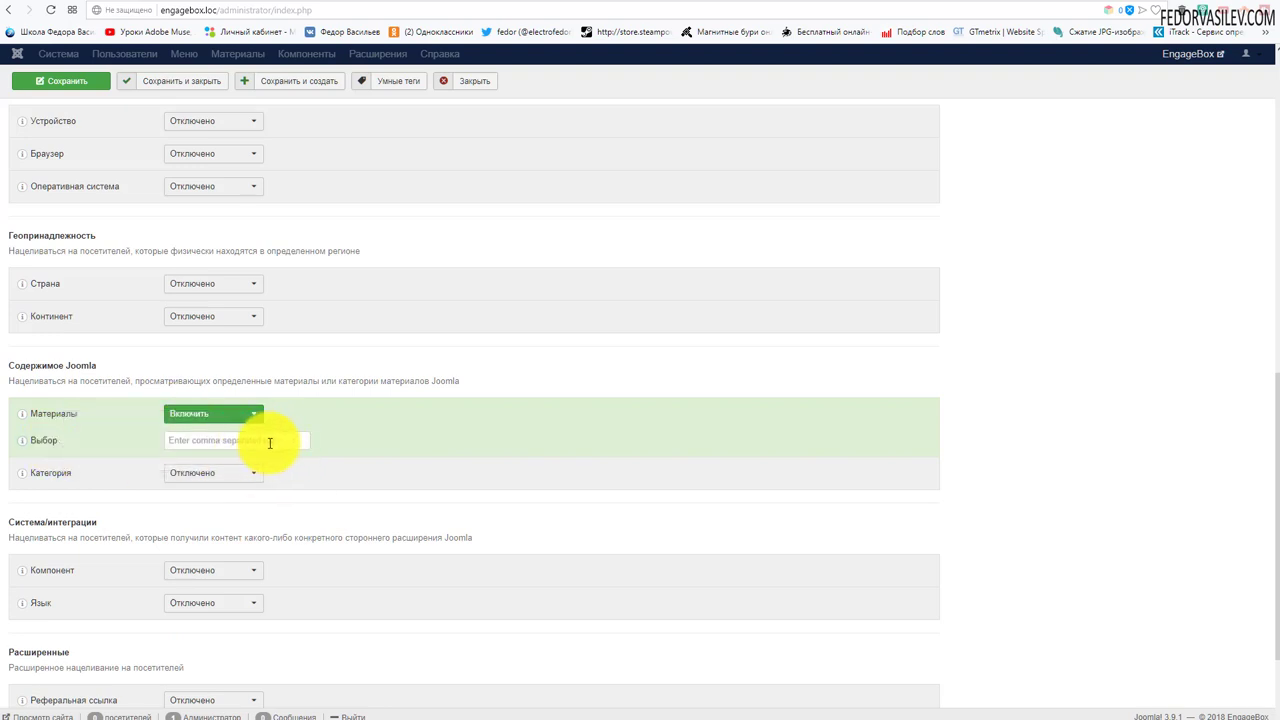
pyautogui.moveTo(40, 450)
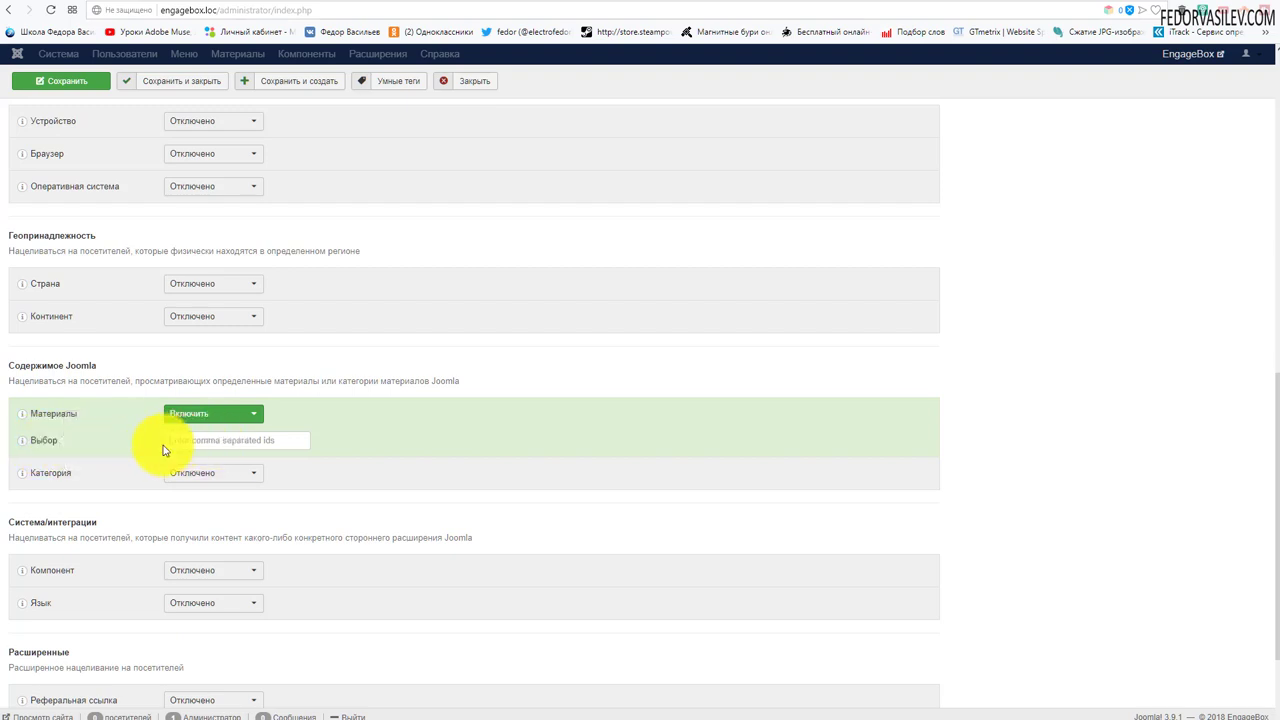
# Close the окно-1 editor and open the Joomla article manager to look up the ID of the article тест.
pyautogui.scroll(2, 430, 425)
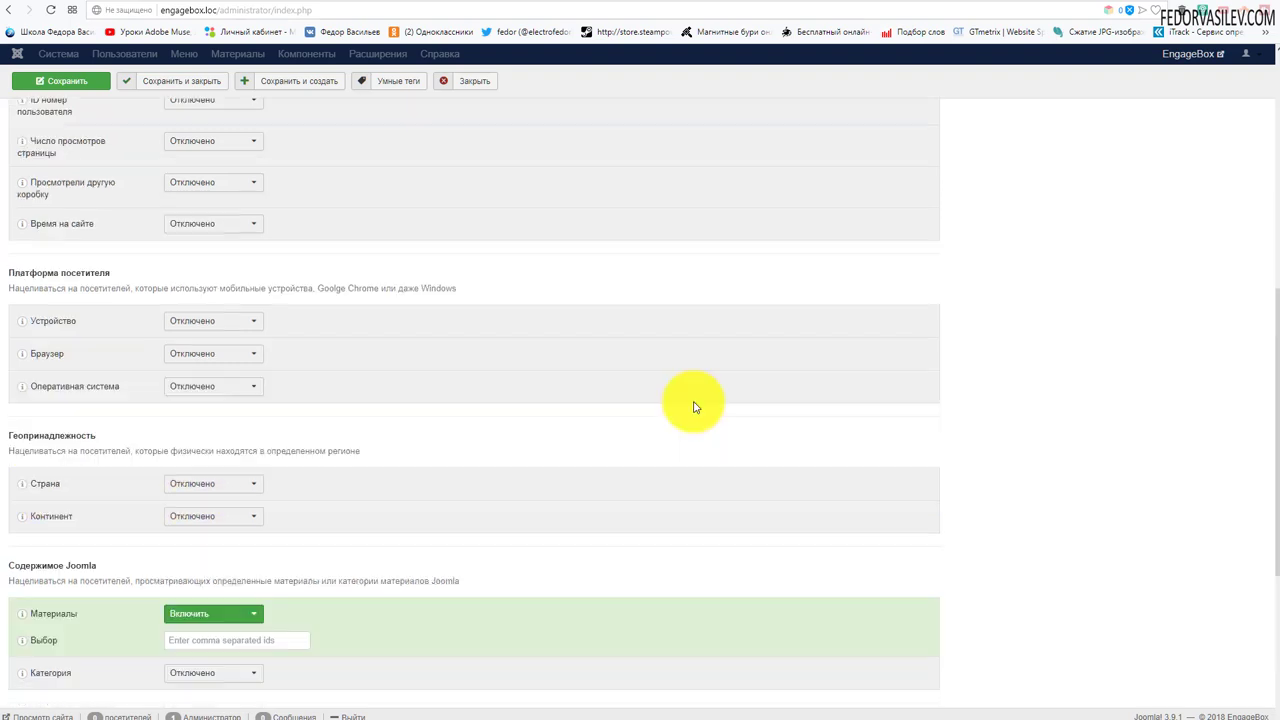
pyautogui.hotkey('ctrl', 's')
pyautogui.click(454, 116)
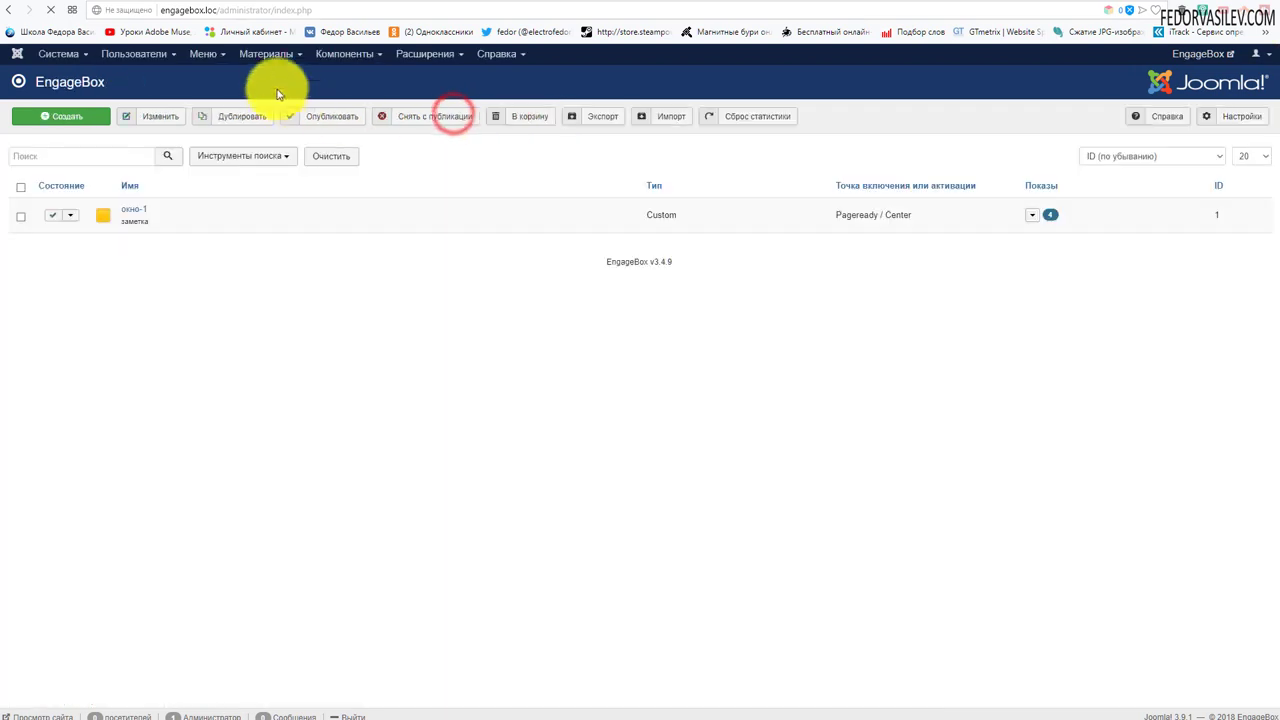
pyautogui.click(270, 53)
pyautogui.click(278, 73)
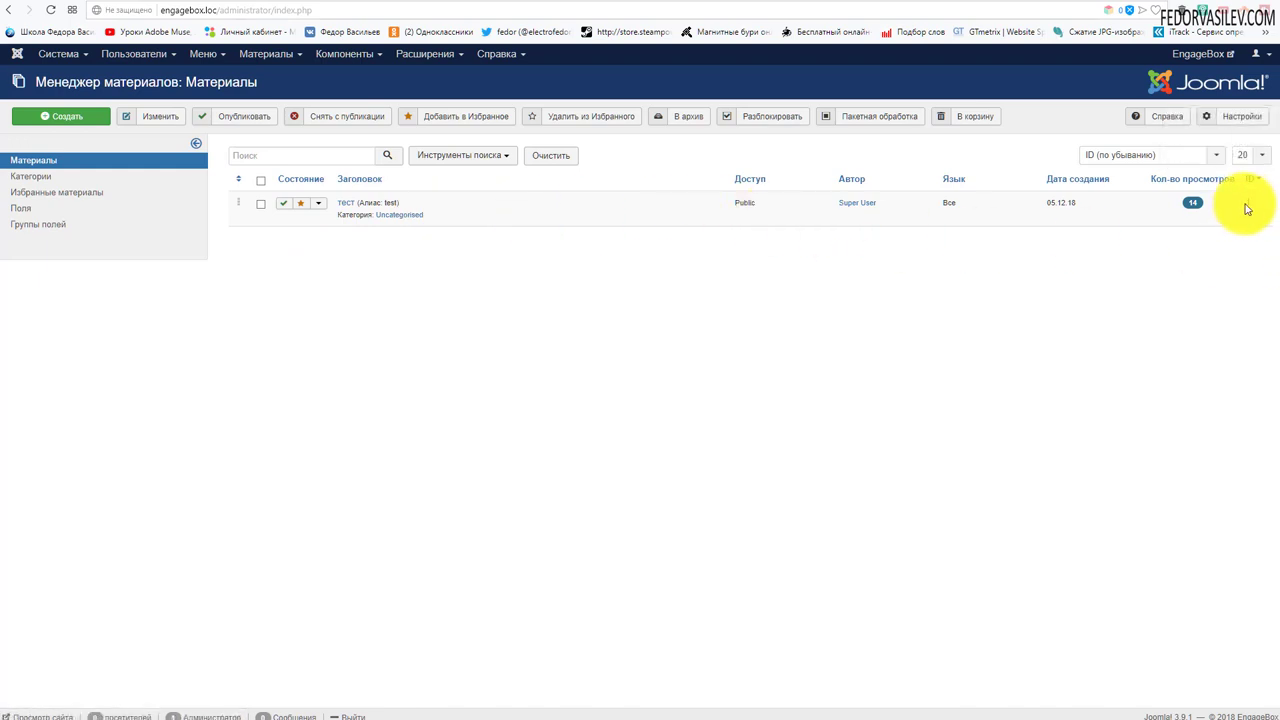
# Return to EngageBox and reopen окно-1, check that Выбор under Материалы holds article ID 1, and save the box.
pyautogui.click(335, 53)
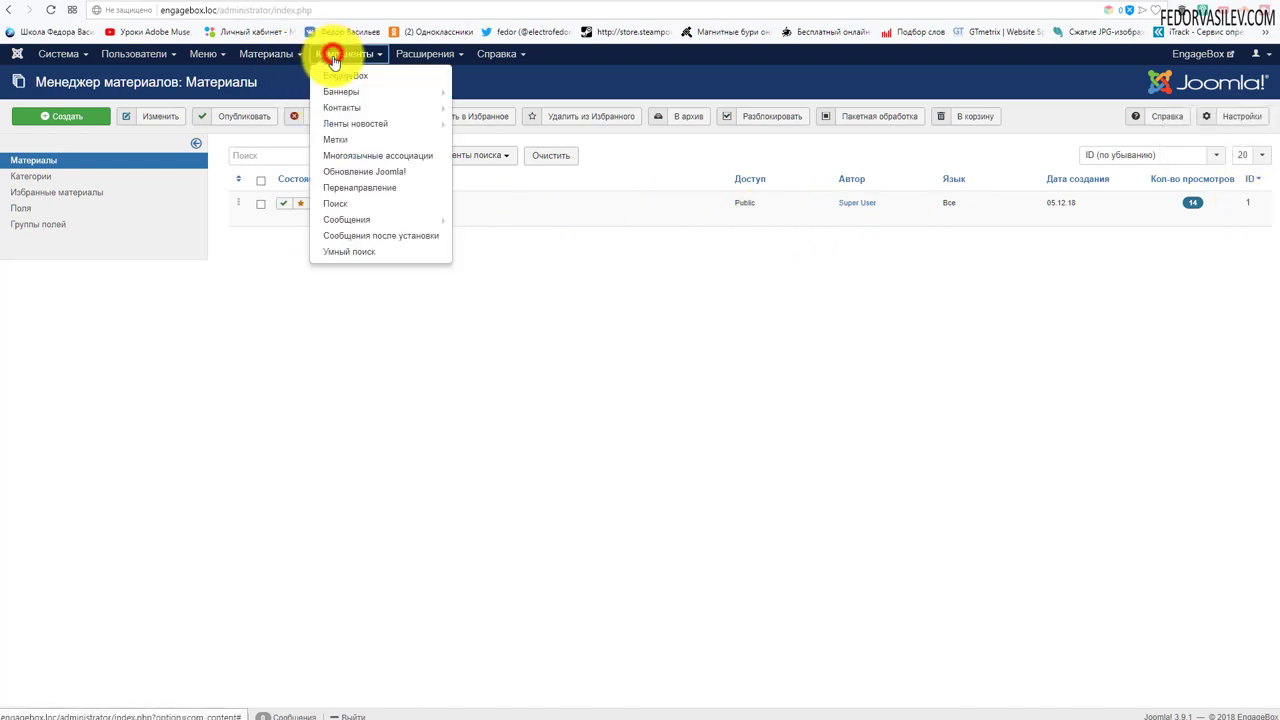
pyautogui.click(339, 77)
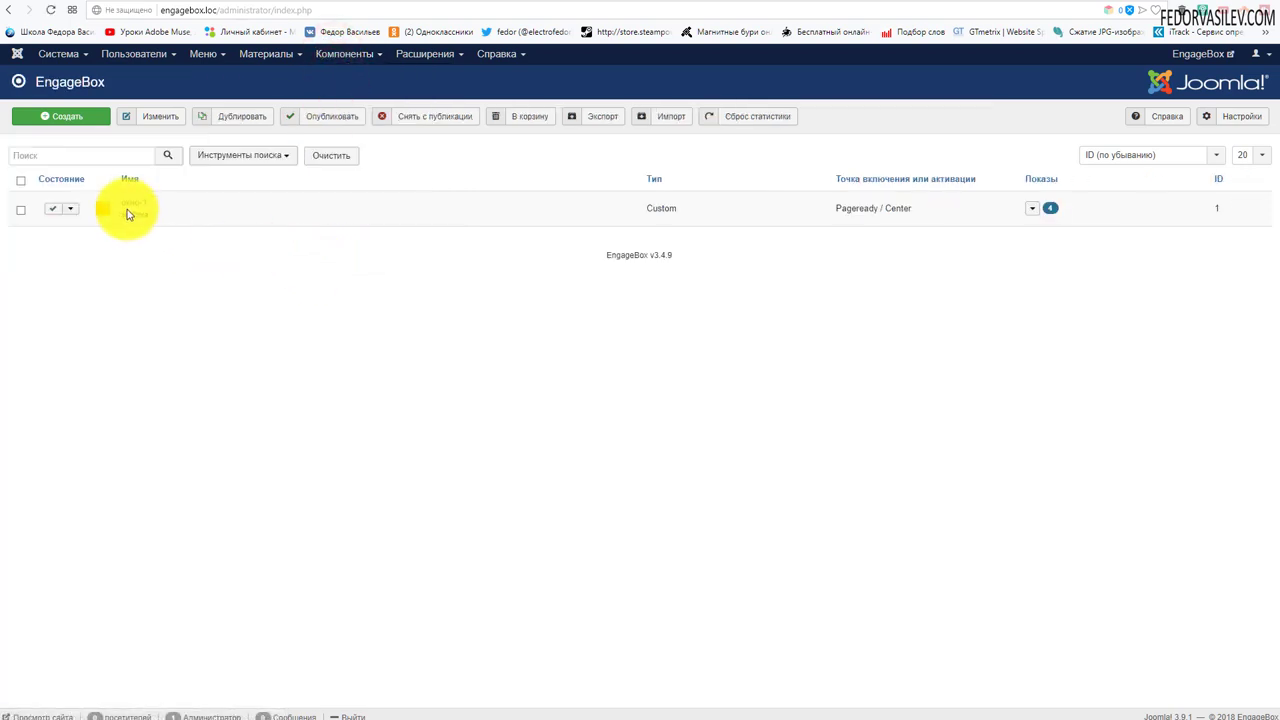
pyautogui.click(129, 203)
pyautogui.click(113, 190)
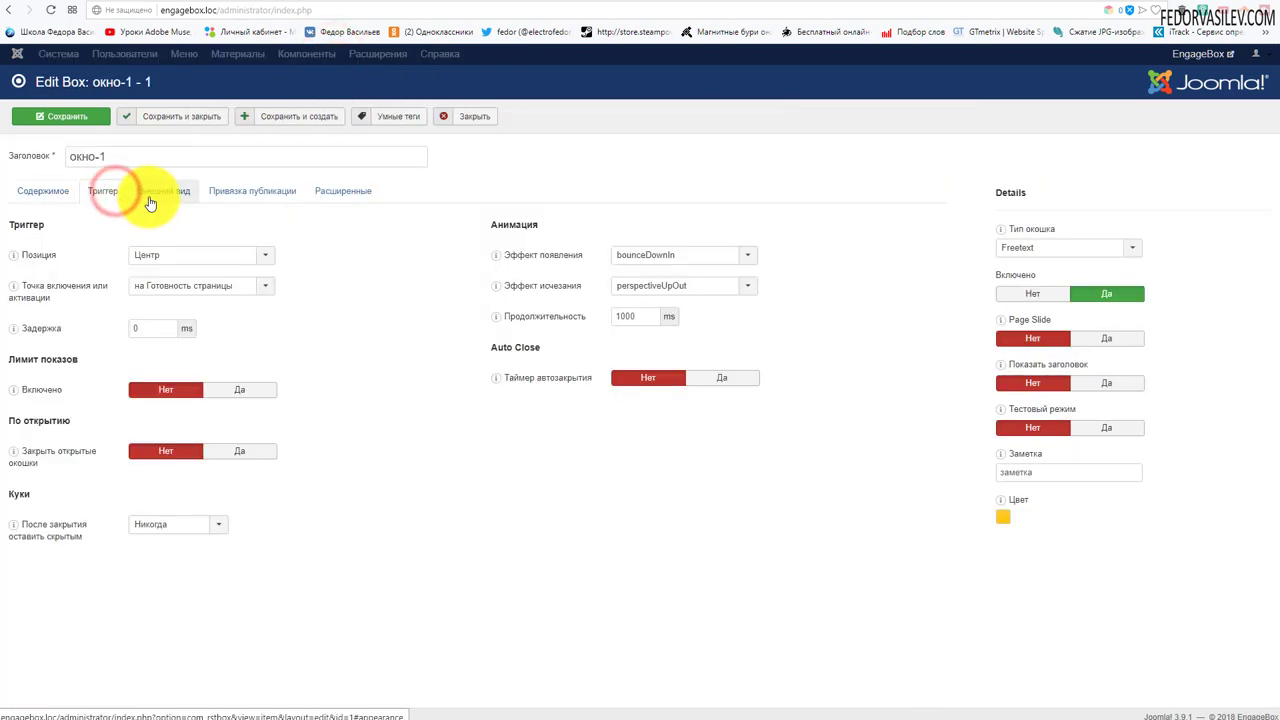
pyautogui.click(252, 190)
pyautogui.scroll(-4, 330, 383)
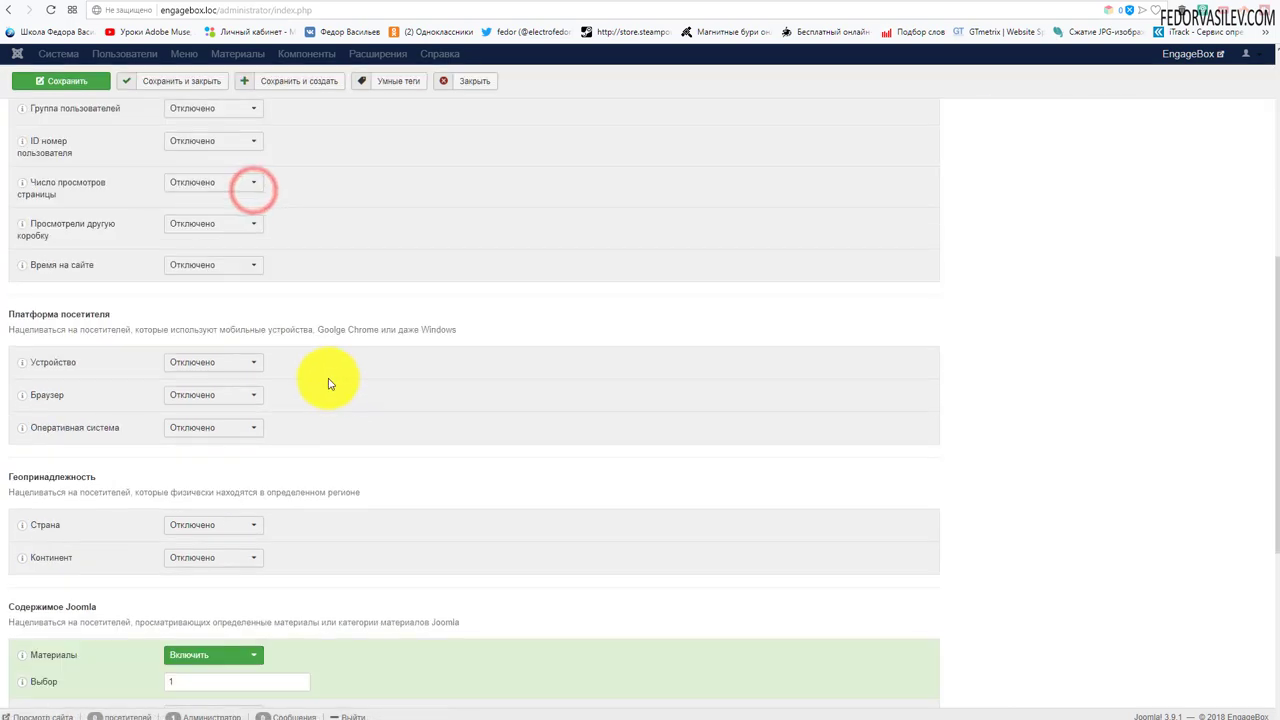
pyautogui.scroll(-3, 330, 383)
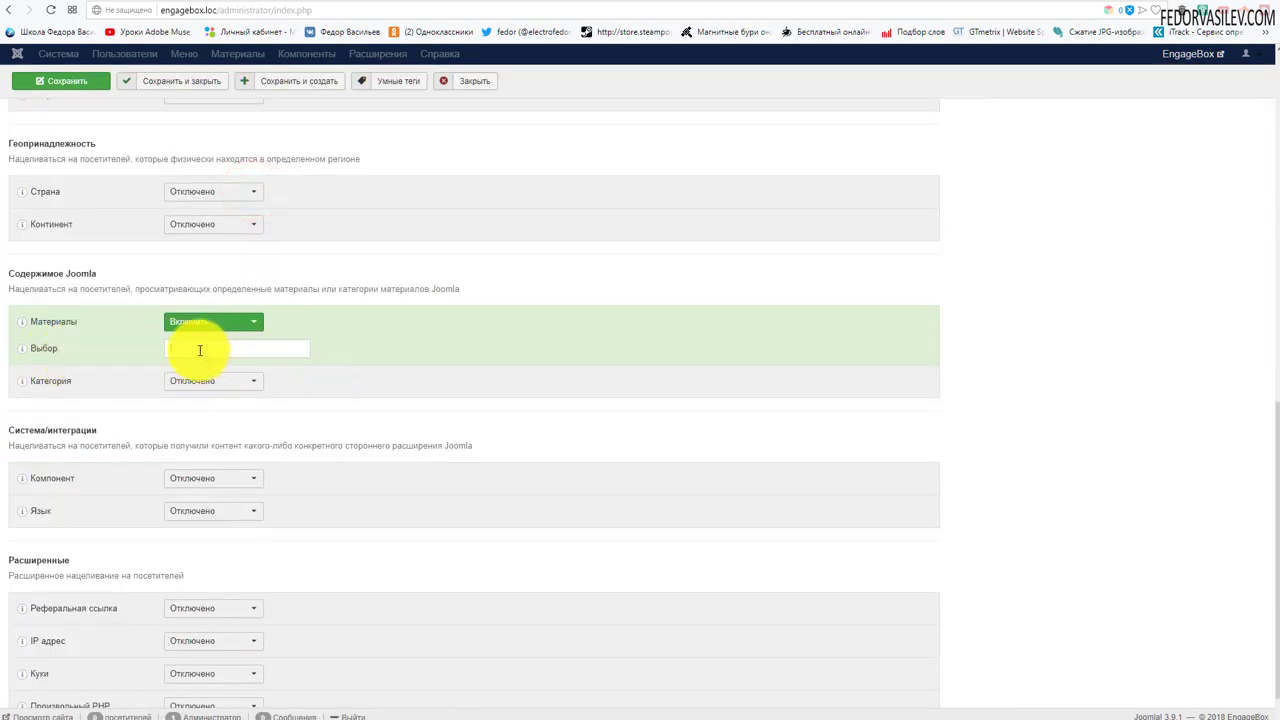
pyautogui.click(89, 80)
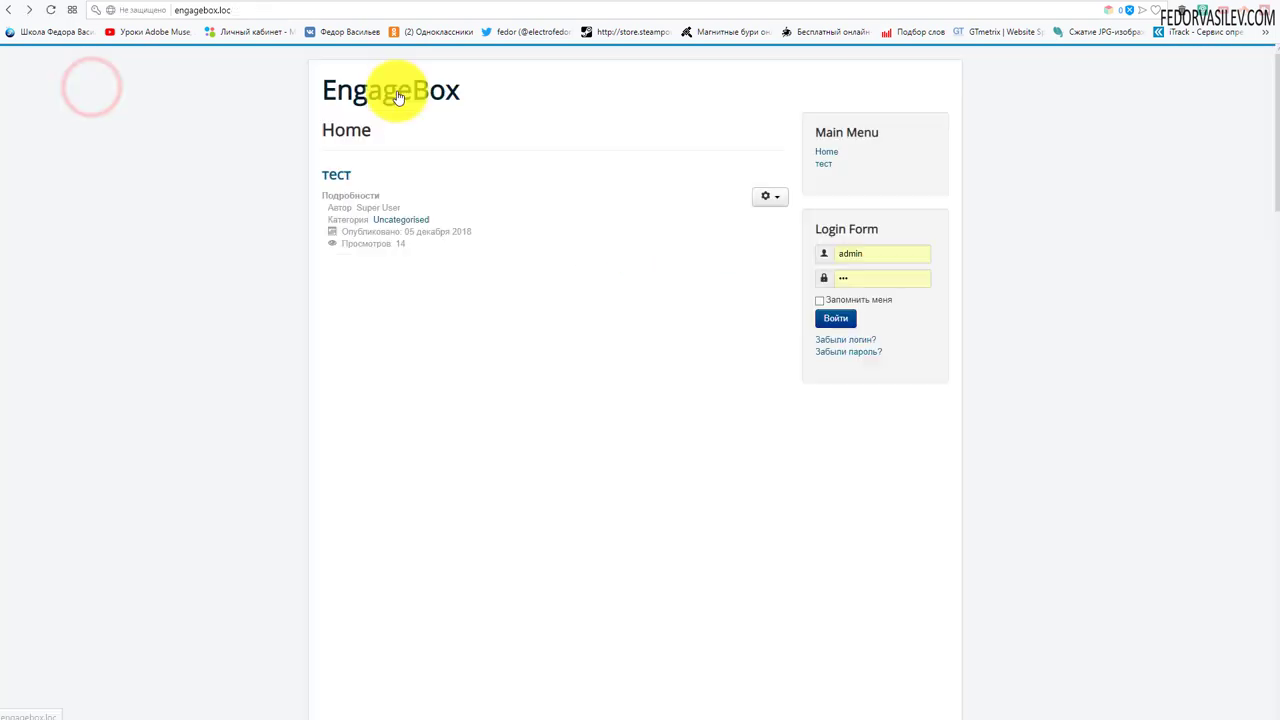
# Test окно-1 on the site's home page, the тест menu page and the full тест article.
pyautogui.click(397, 96)
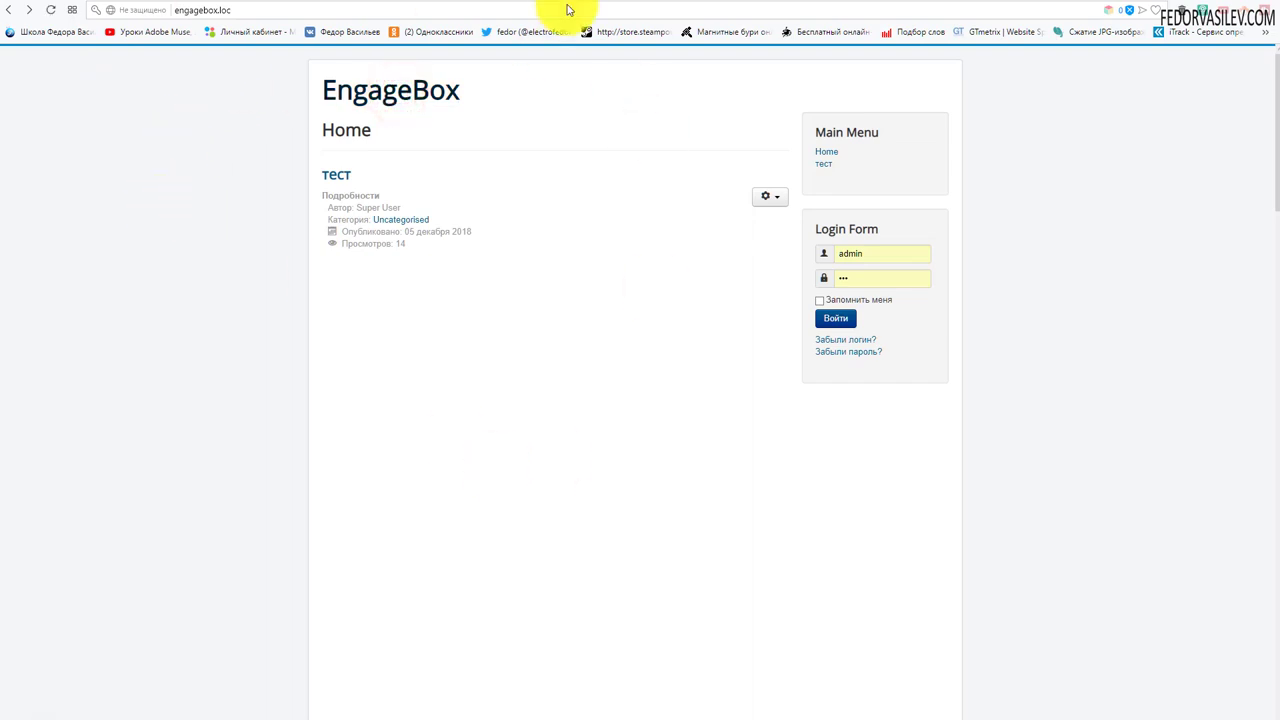
pyautogui.click(822, 170)
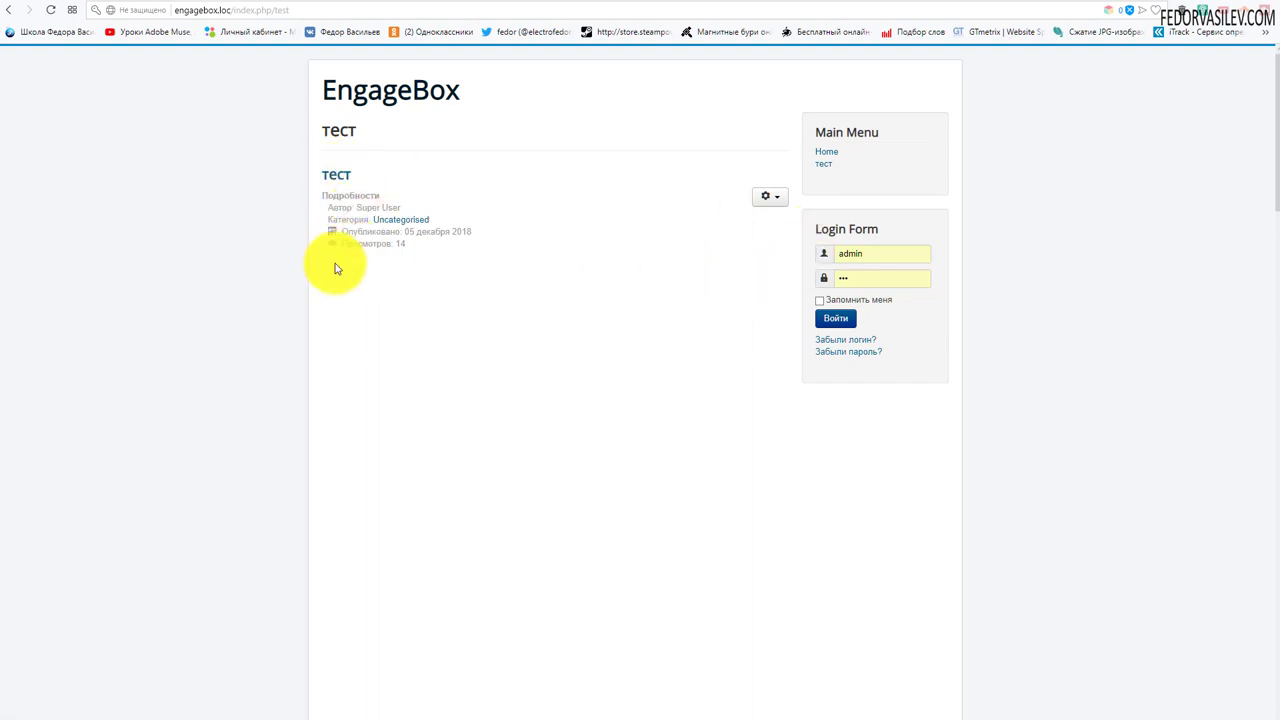
pyautogui.click(337, 177)
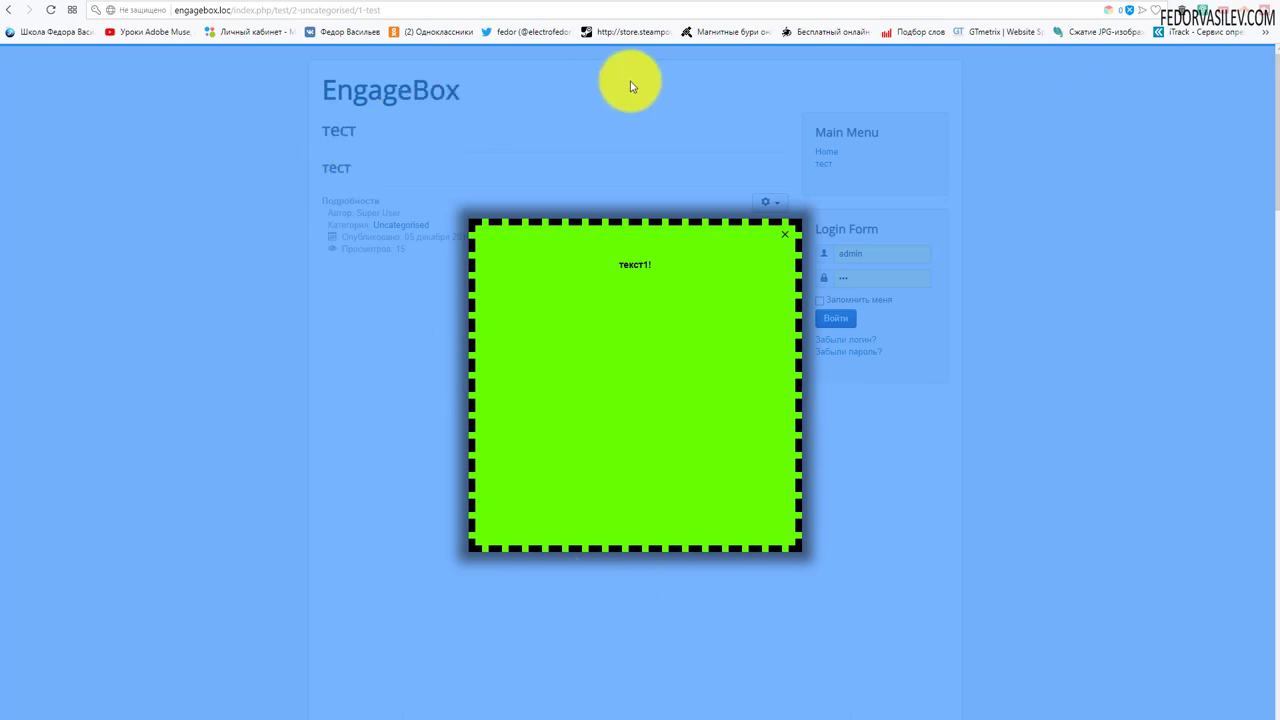
# Back in the окно-1 publishing conditions, set Категория under Содержимое Joomla to Включить and select the Uncategorised category.
pyautogui.click(1070, 2)
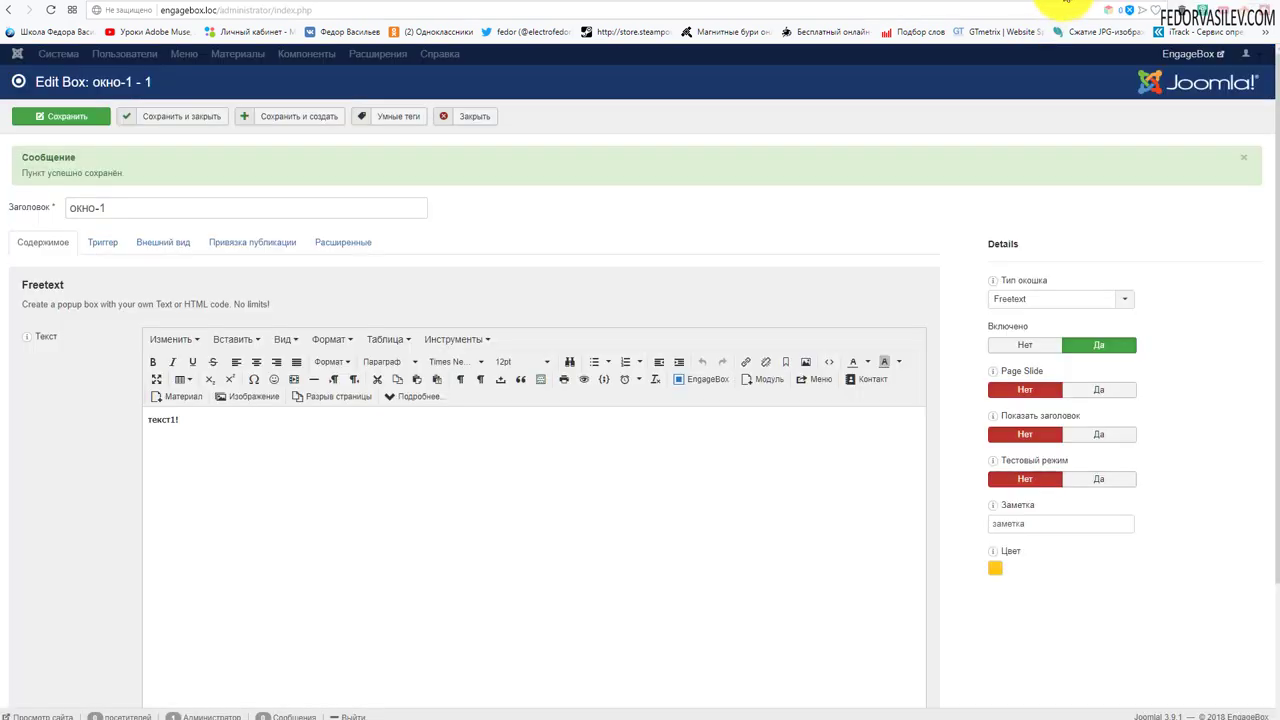
pyautogui.click(178, 240)
pyautogui.scroll(-10, 298, 330)
pyautogui.scroll(-3, 298, 330)
pyautogui.click(193, 368)
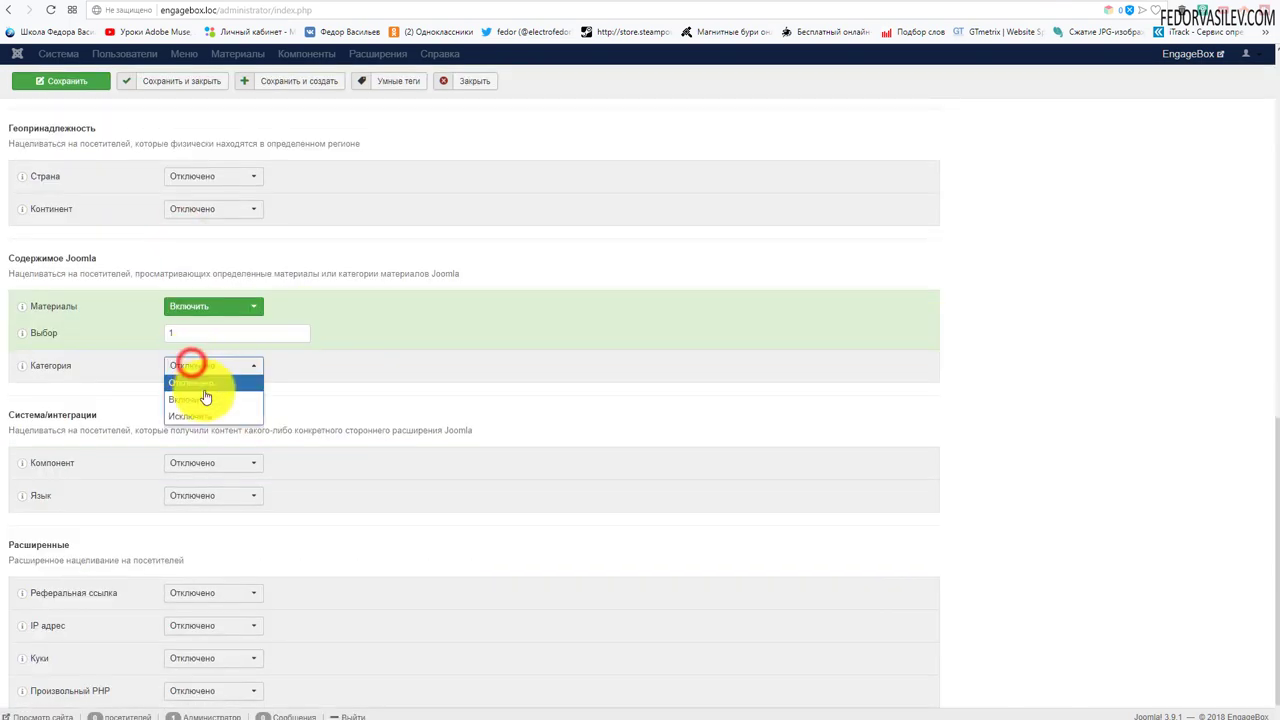
pyautogui.click(200, 400)
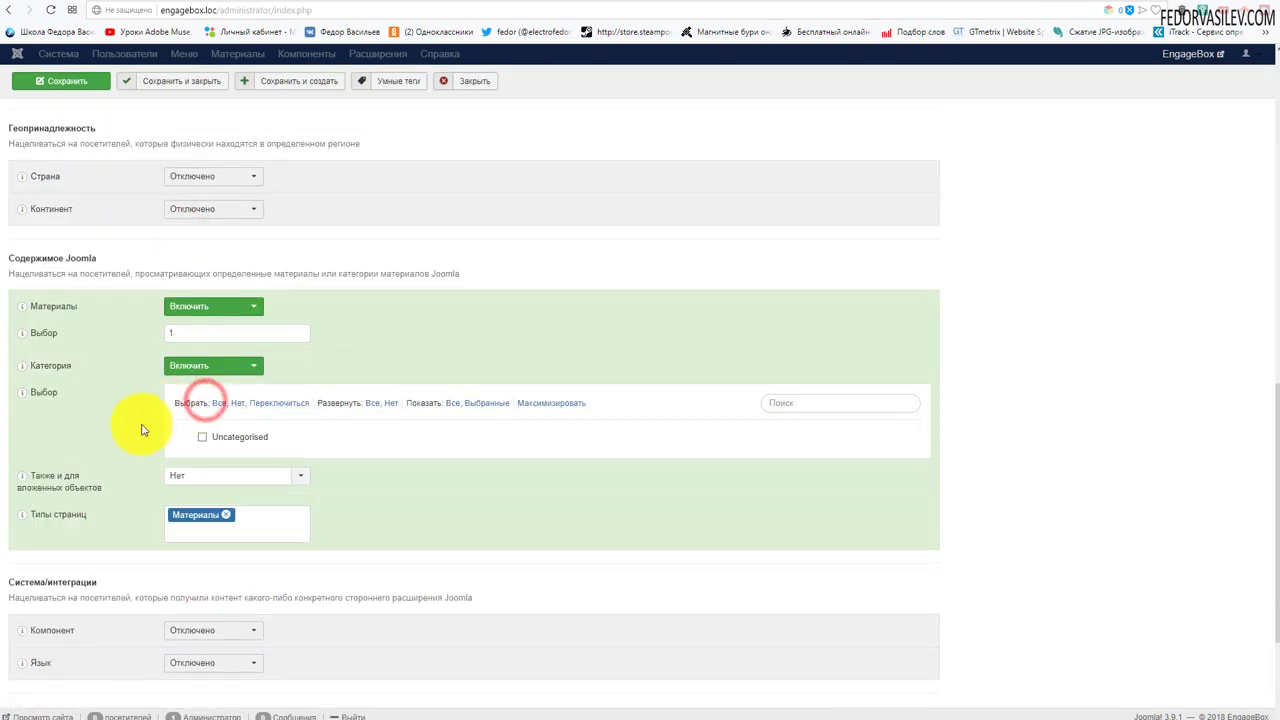
pyautogui.click(203, 439)
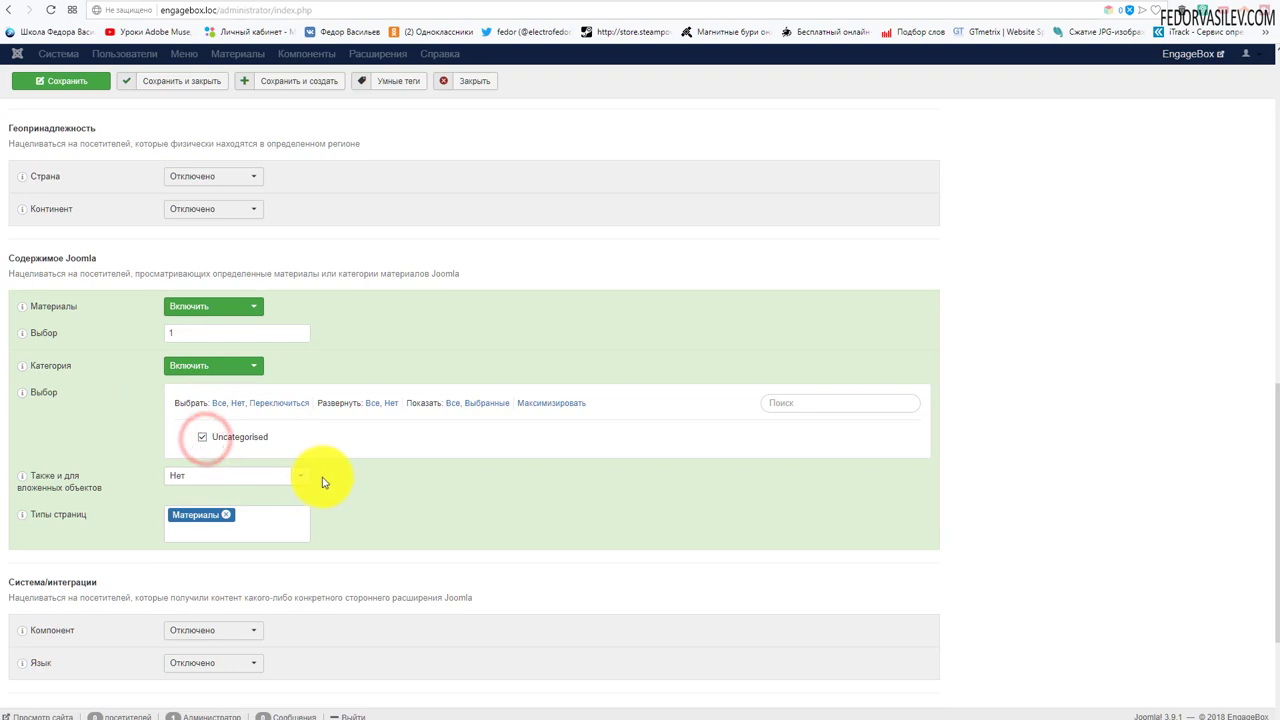
# Examine the nested-object options, add the second page type Категории to Типы страниц, and remove both page types again.
pyautogui.click(298, 477)
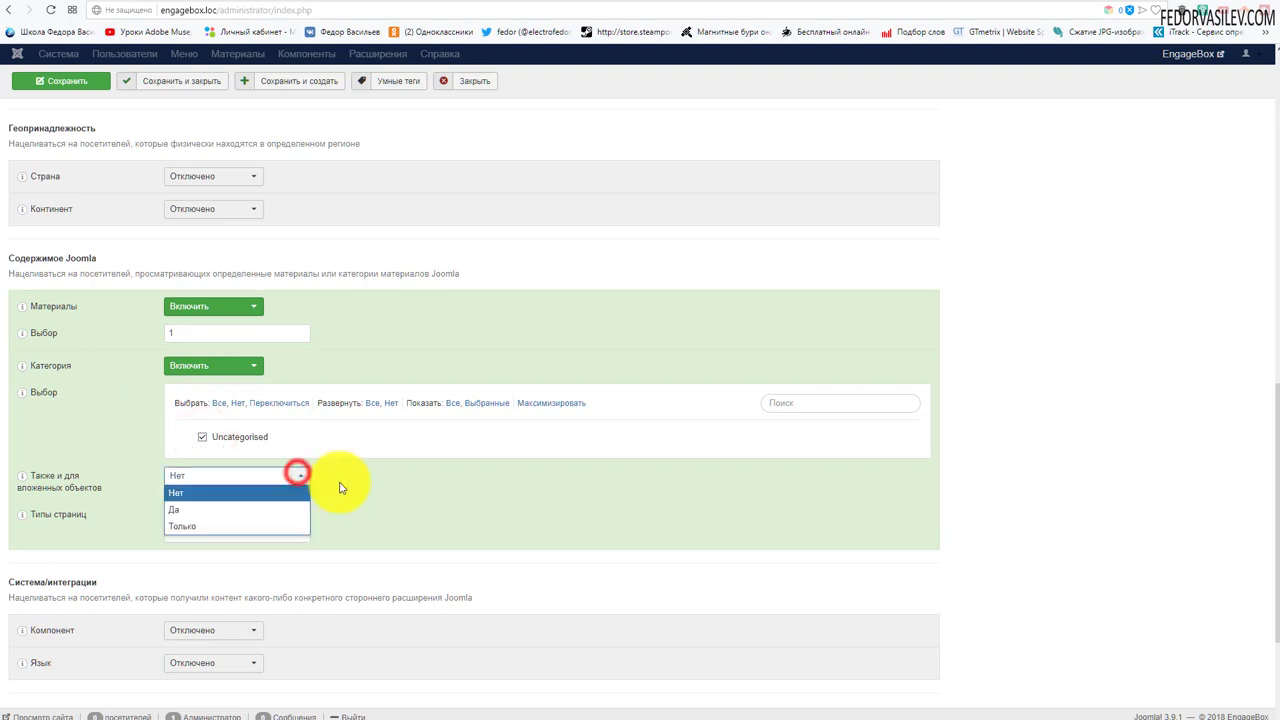
pyautogui.click(406, 495)
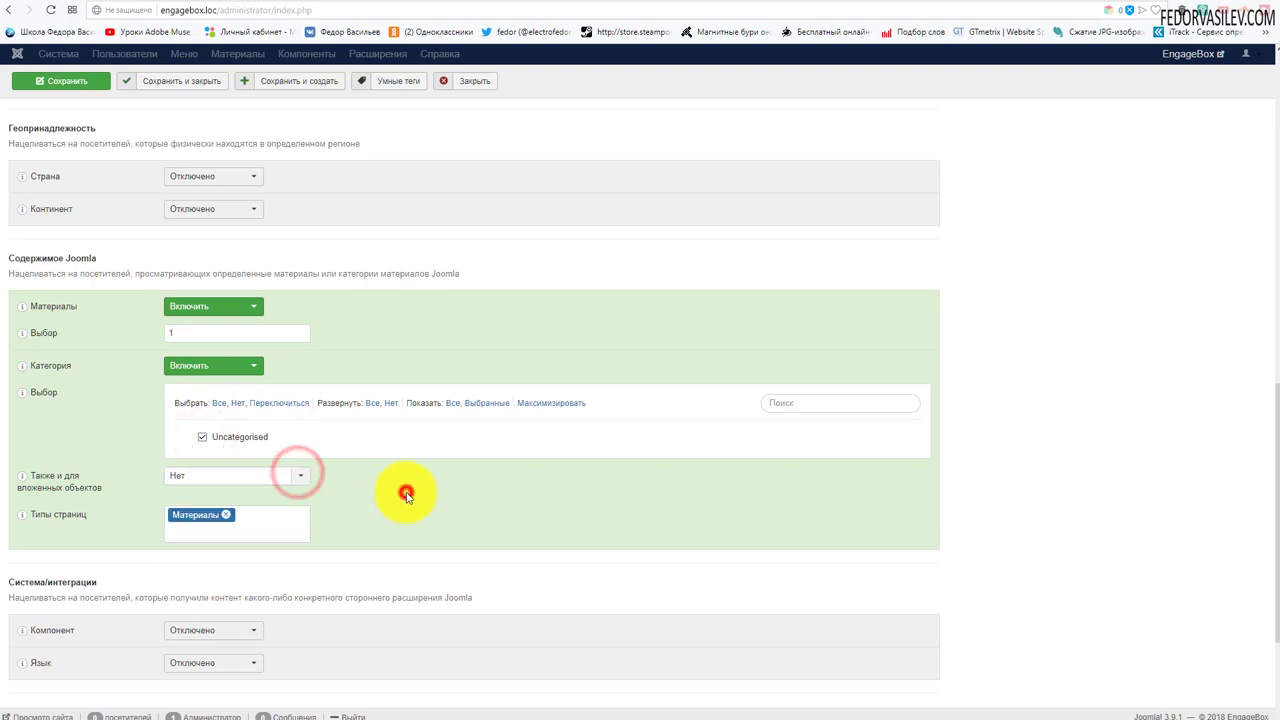
pyautogui.click(222, 527)
pyautogui.click(200, 547)
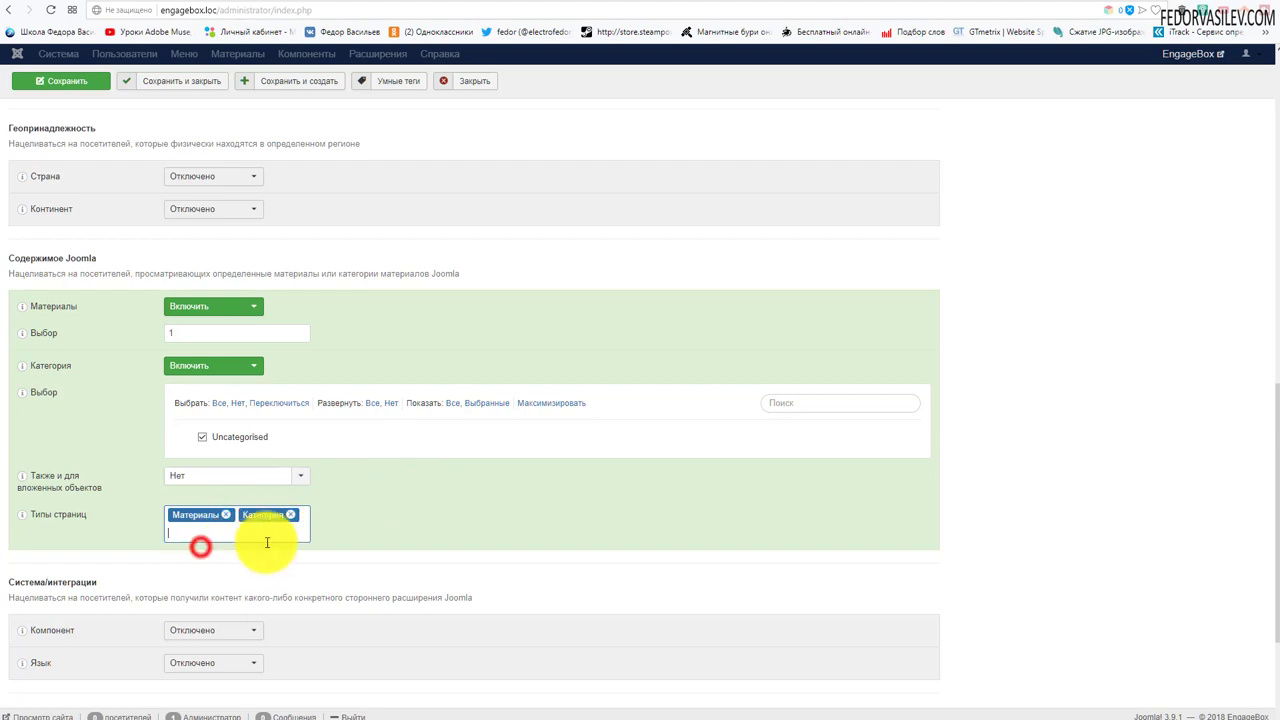
pyautogui.click(292, 515)
pyautogui.click(226, 515)
pyautogui.scroll(5, 371, 474)
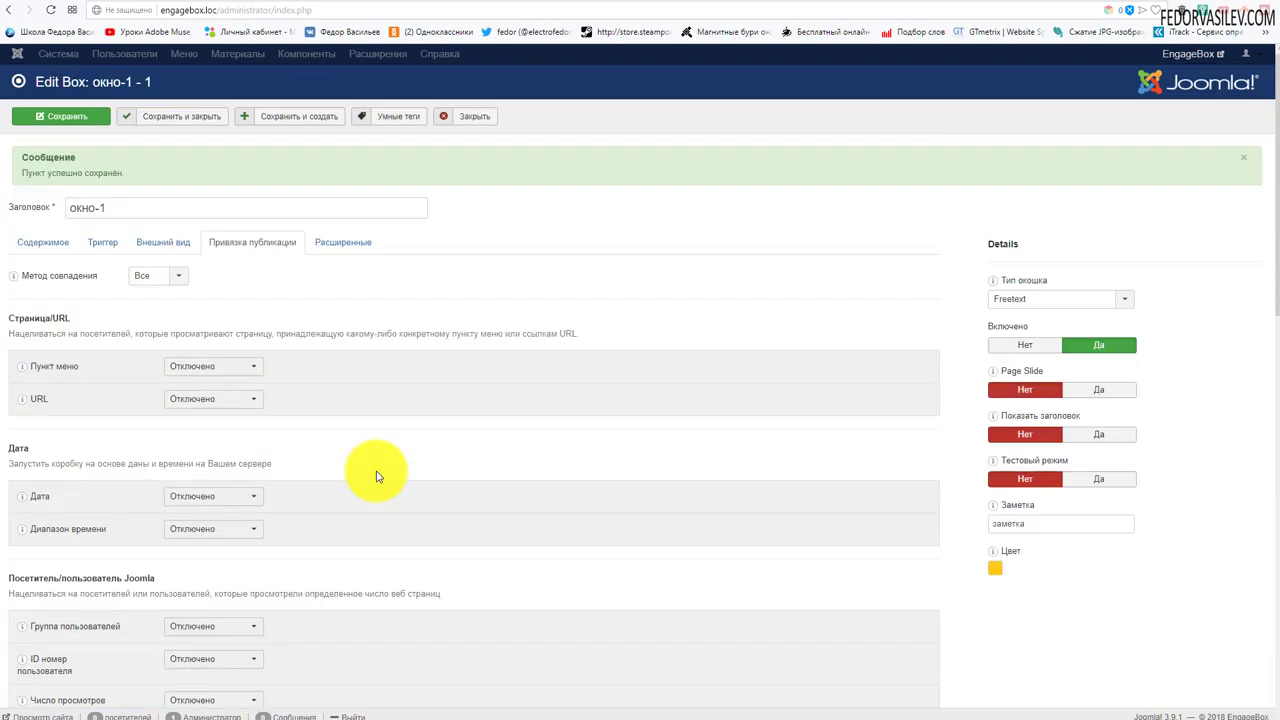
# Set the Группа пользователей condition to Включить with the Guest and Registered groups selected.
pyautogui.scroll(-3, 400, 495)
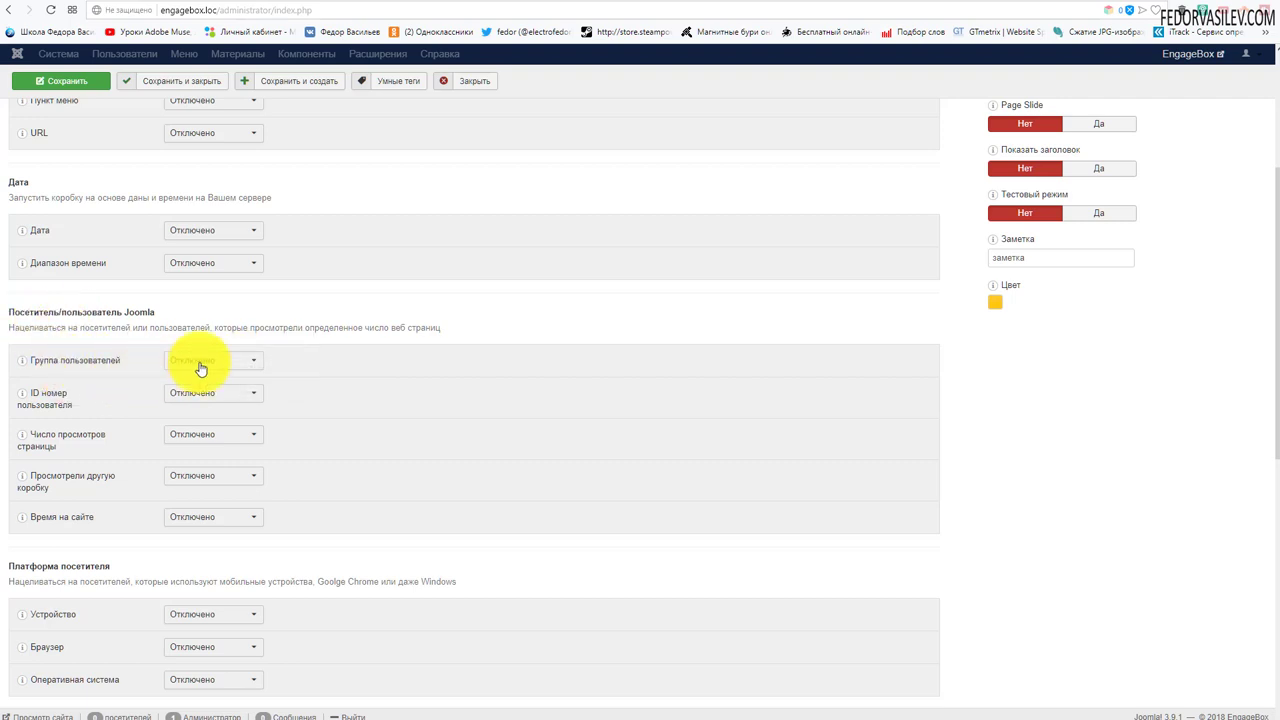
pyautogui.click(200, 368)
pyautogui.click(200, 393)
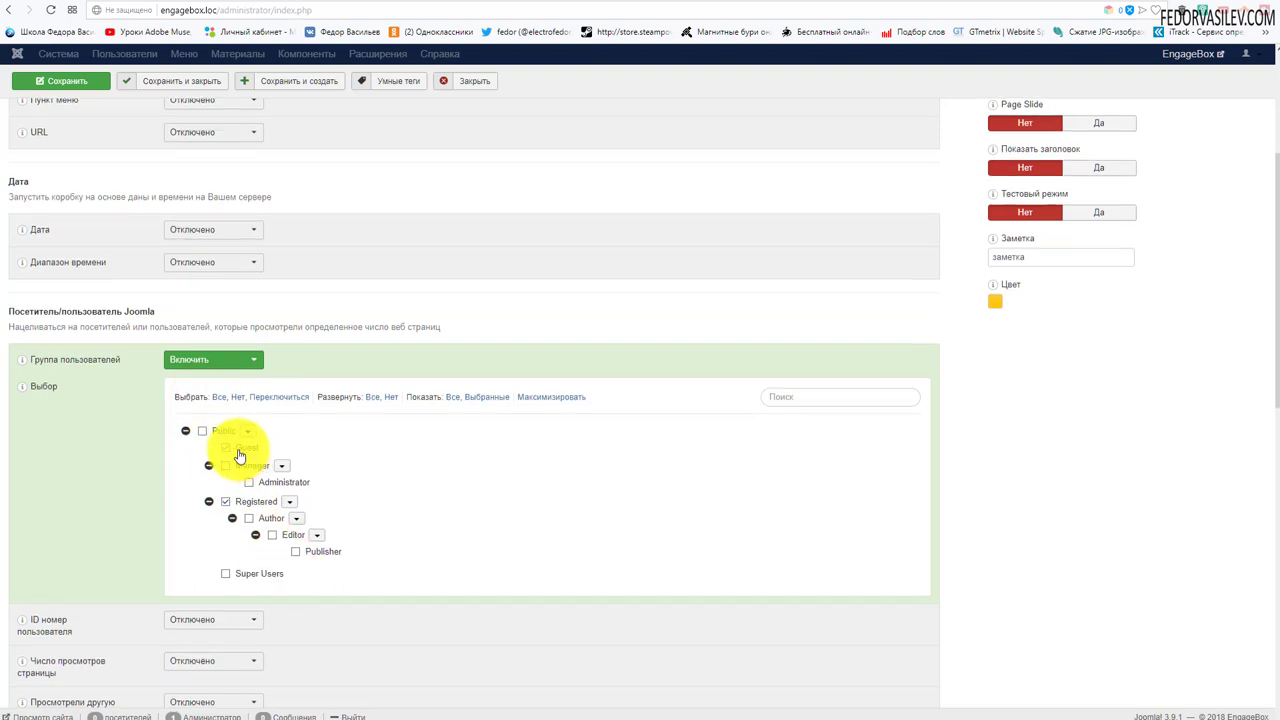
pyautogui.scroll(1, 214, 443)
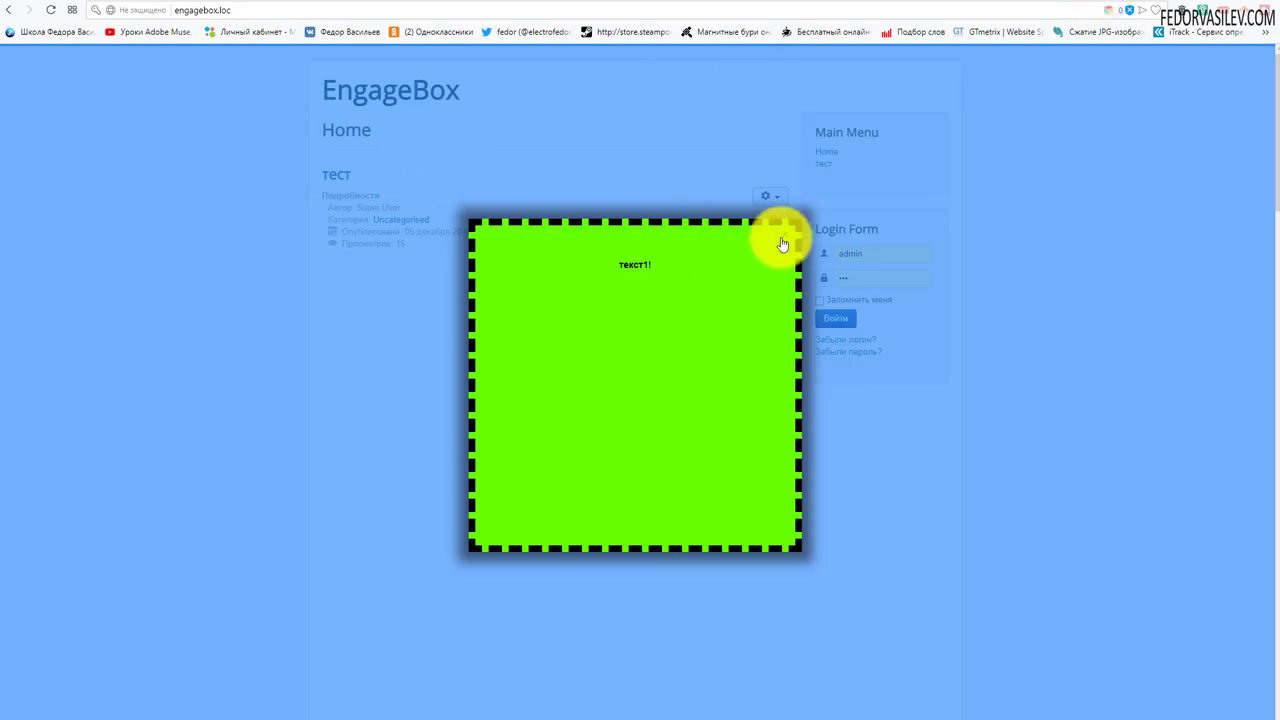
# Test the popup as a guest on the home page, the тест menu page and the тест article, closing it each time.
pyautogui.click(780, 237)
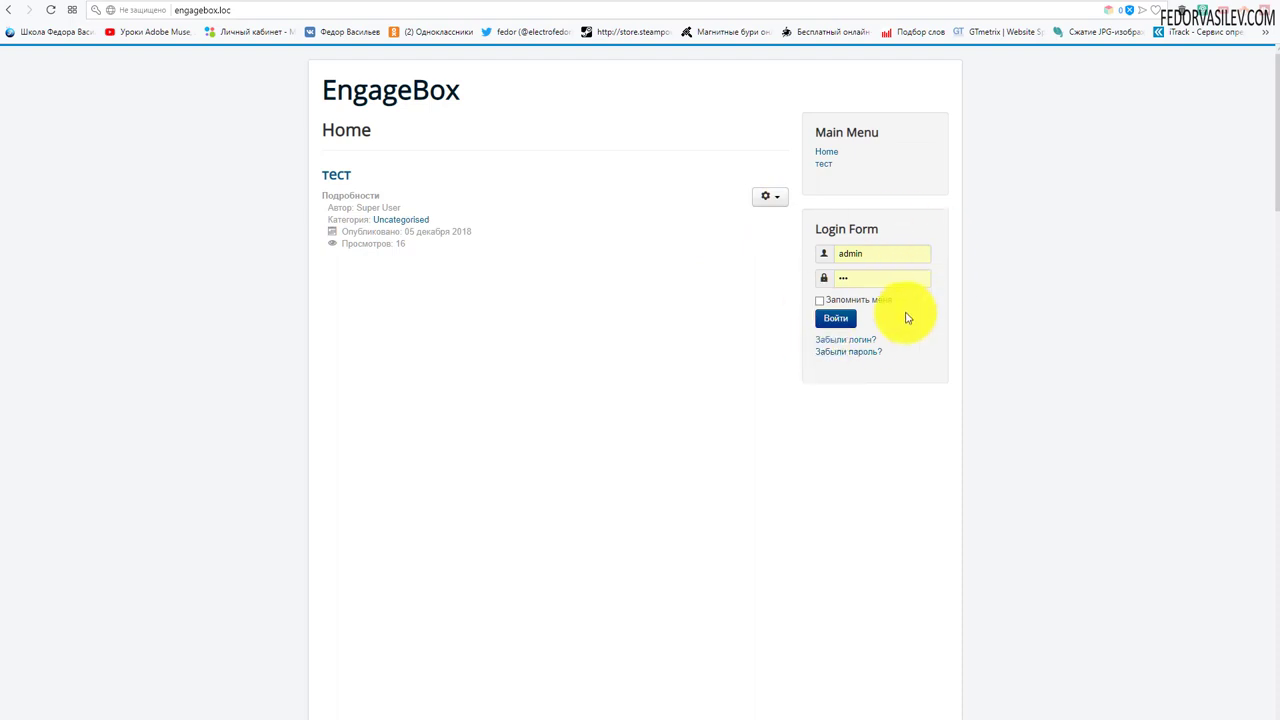
pyautogui.click(50, 9)
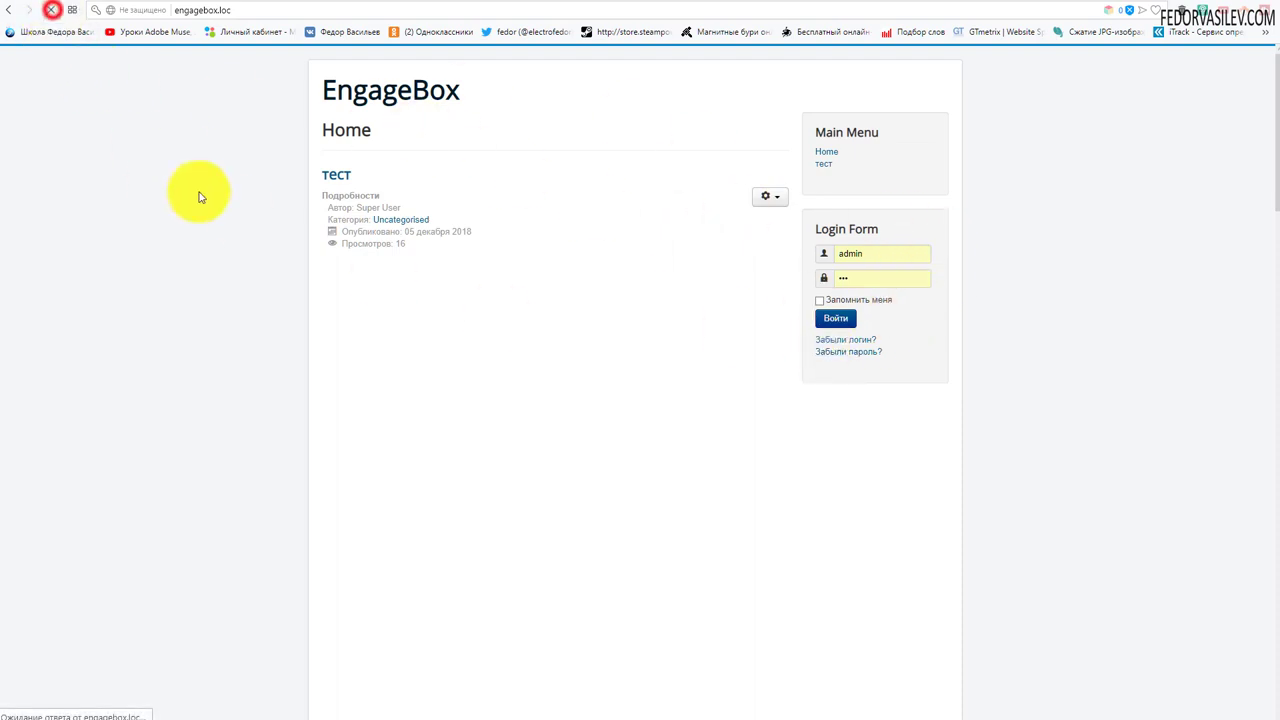
pyautogui.click(784, 232)
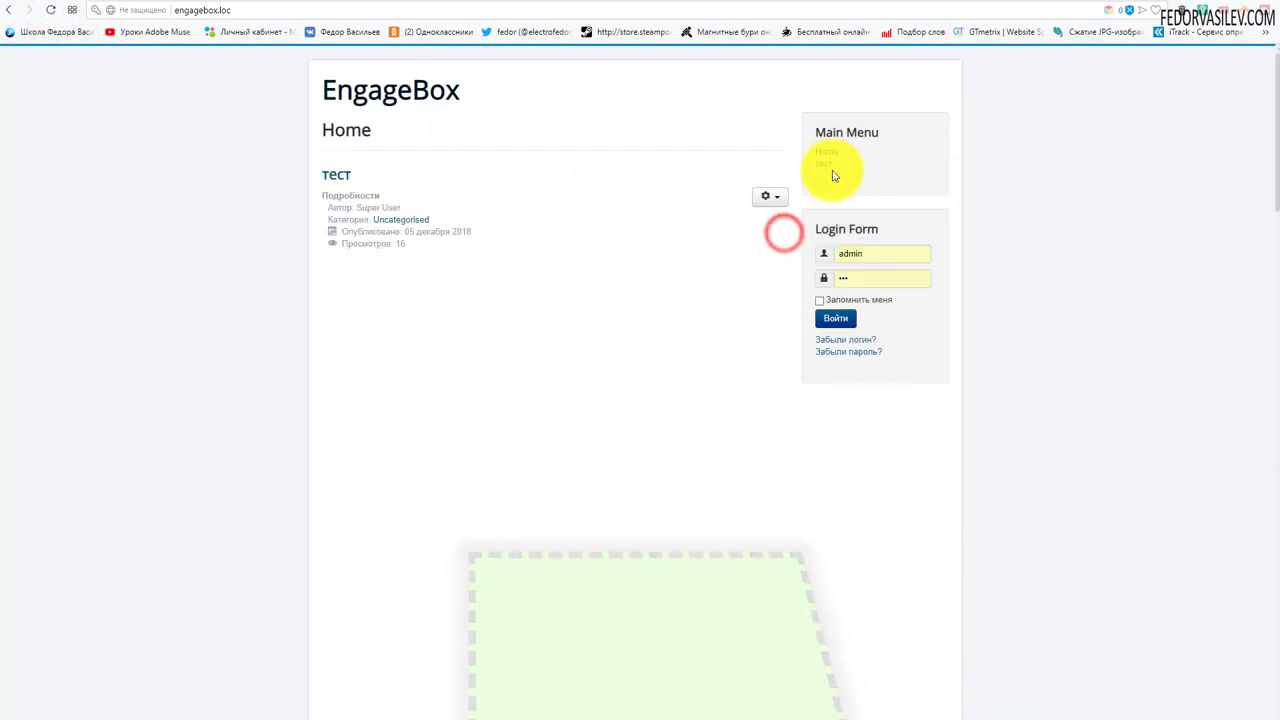
pyautogui.click(823, 164)
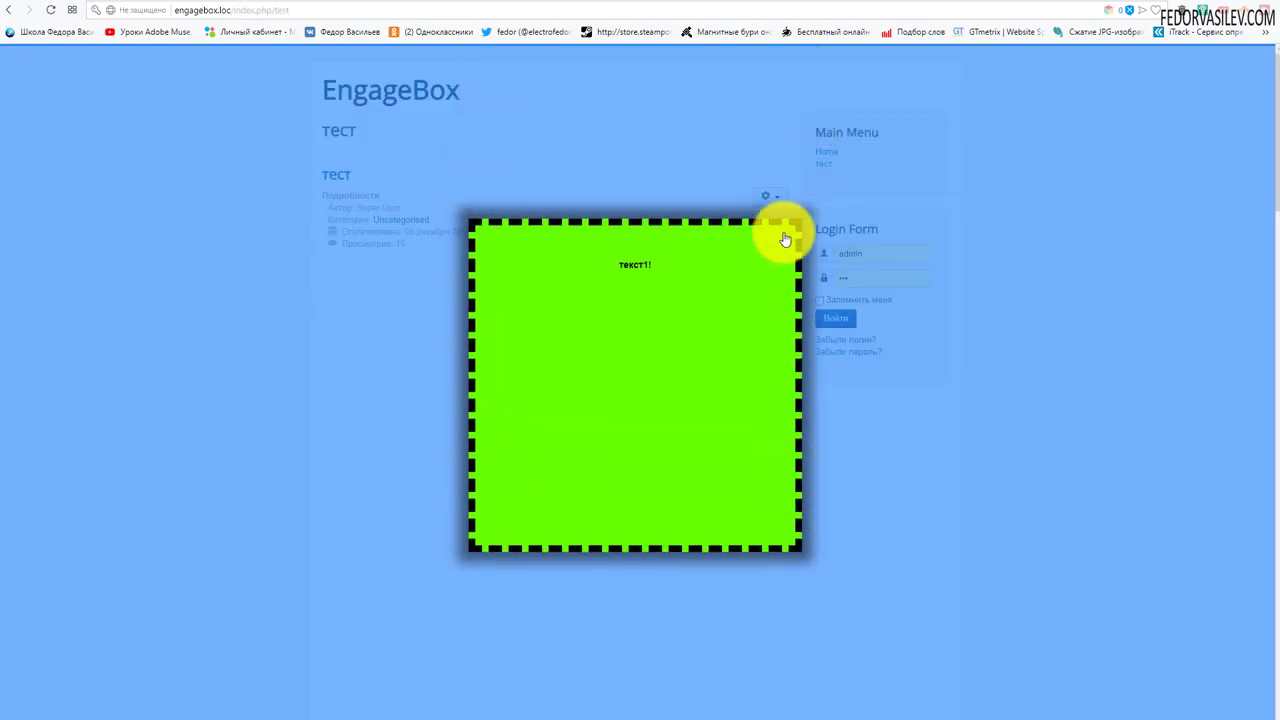
pyautogui.click(785, 238)
pyautogui.click(826, 151)
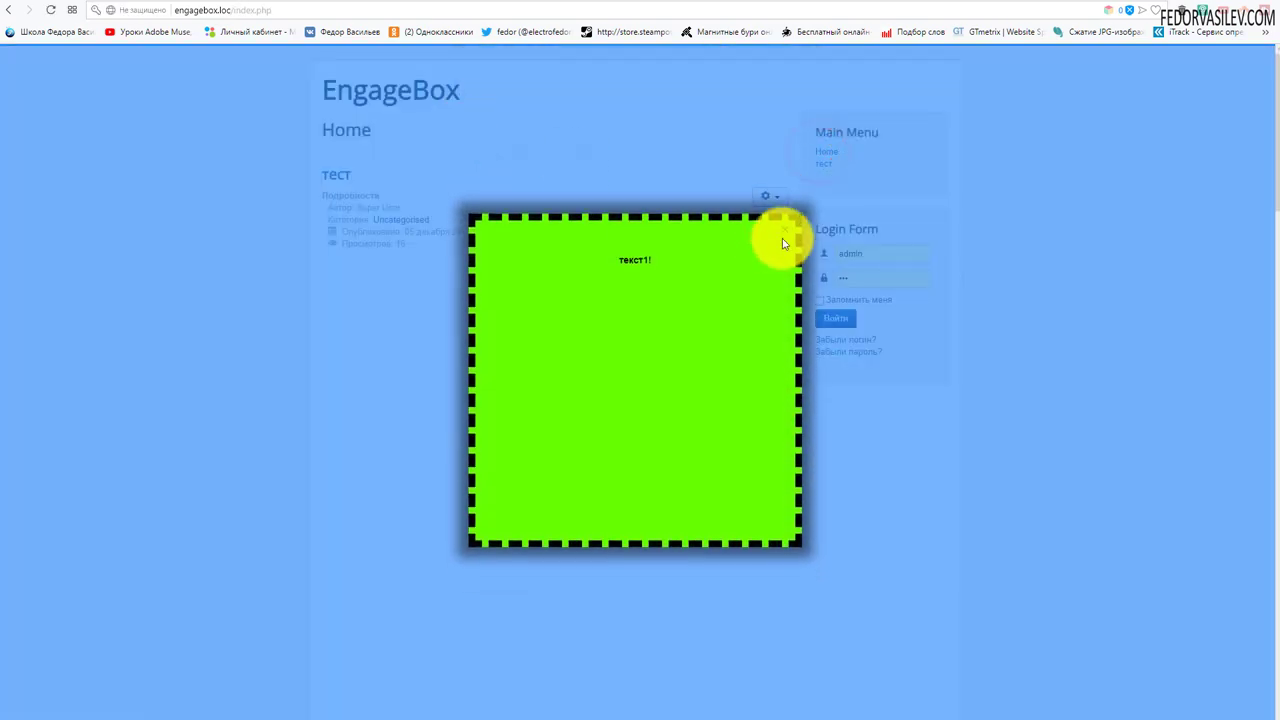
pyautogui.click(782, 238)
pyautogui.click(330, 176)
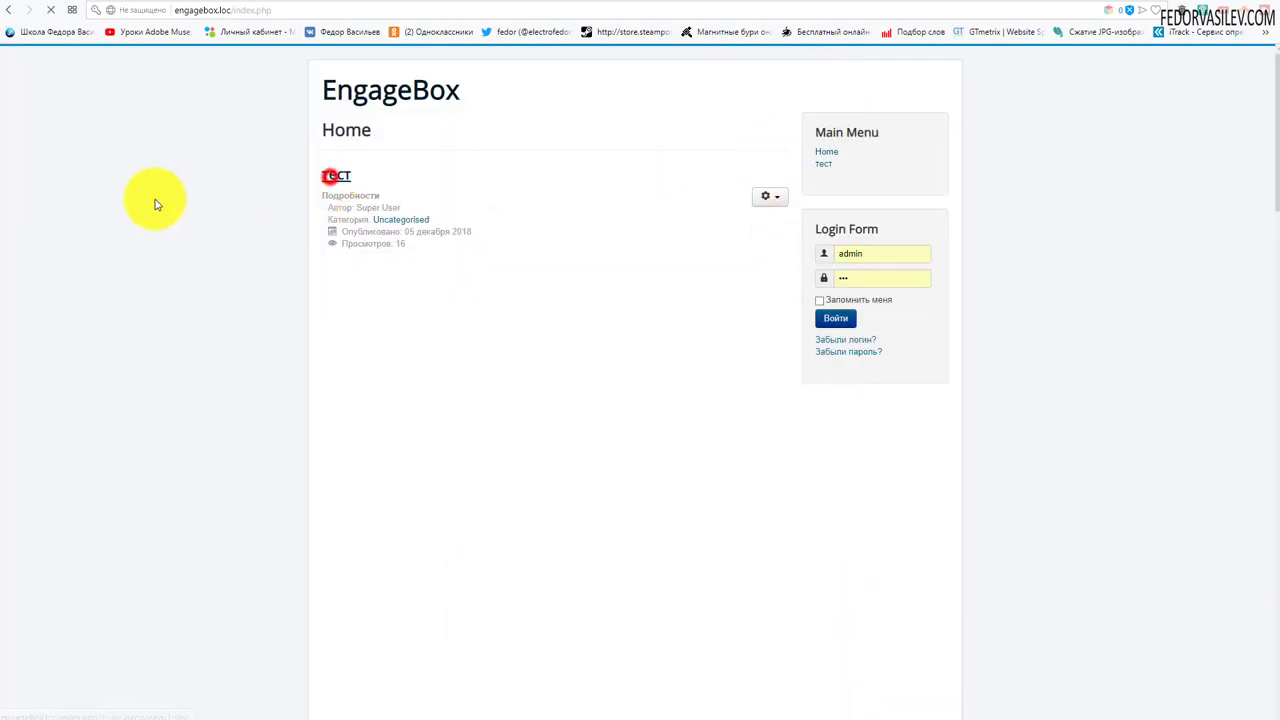
pyautogui.click(785, 238)
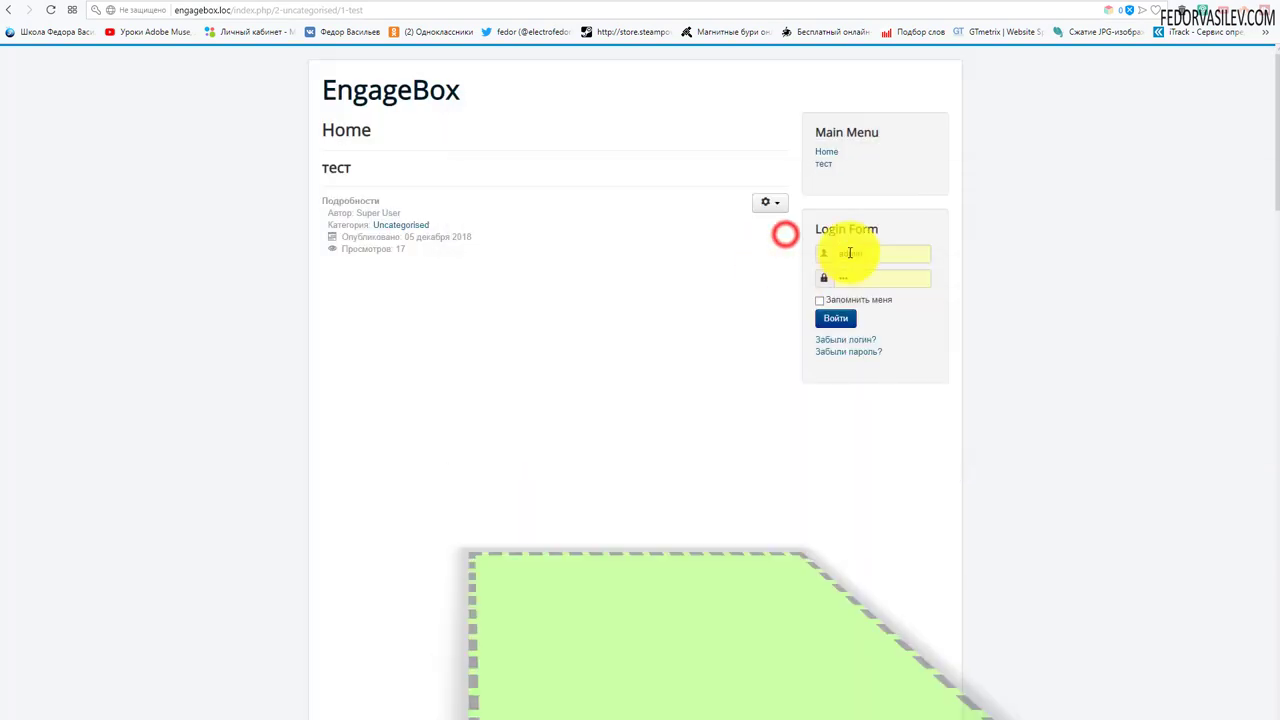
# Log in through the site's Login Form and open the home page to test the popup as a logged-in user.
pyautogui.click(834, 320)
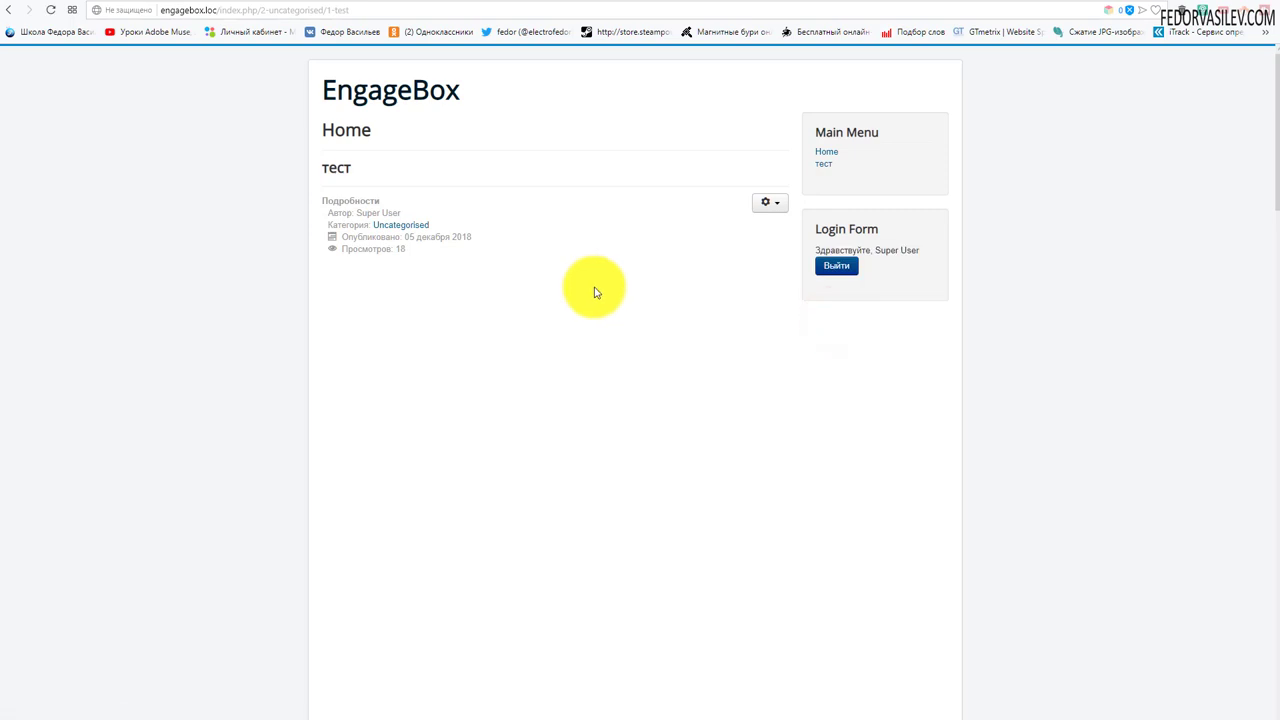
pyautogui.click(358, 100)
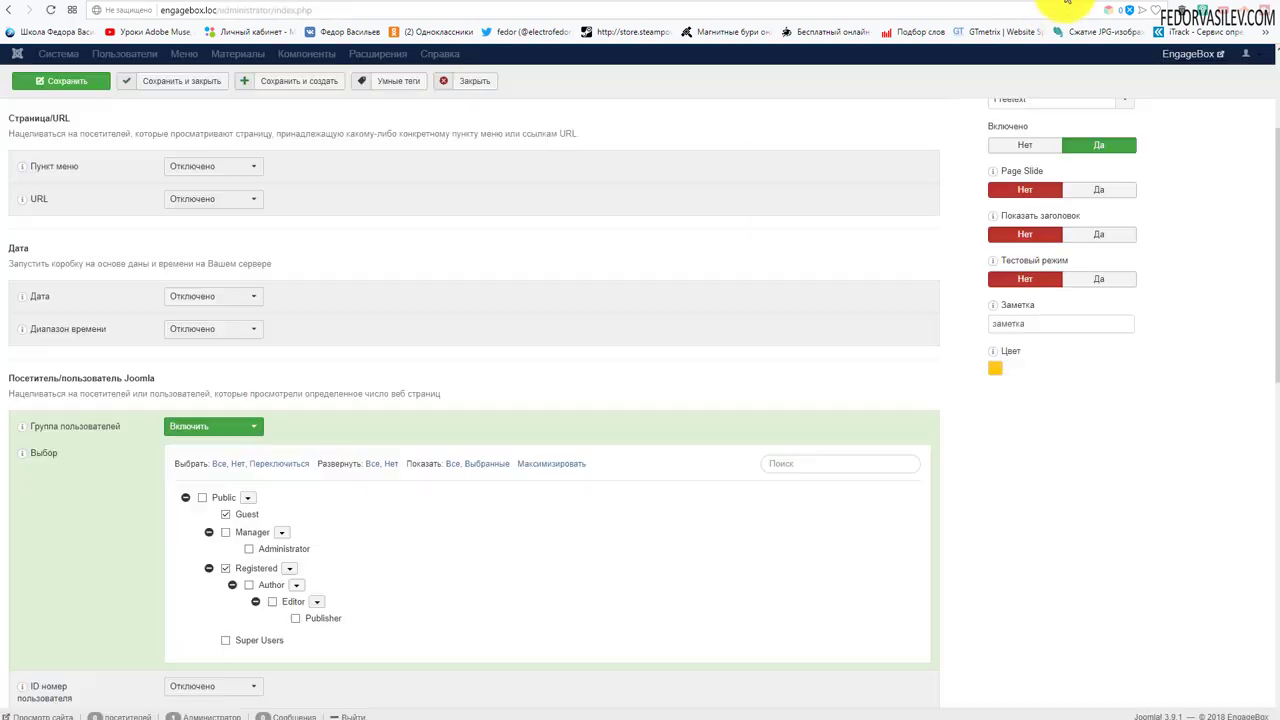
# Return to the окно-1 editor and, in its Группа пользователей condition, deselect Guest and select Super Users.
pyautogui.scroll(-2, 431, 261)
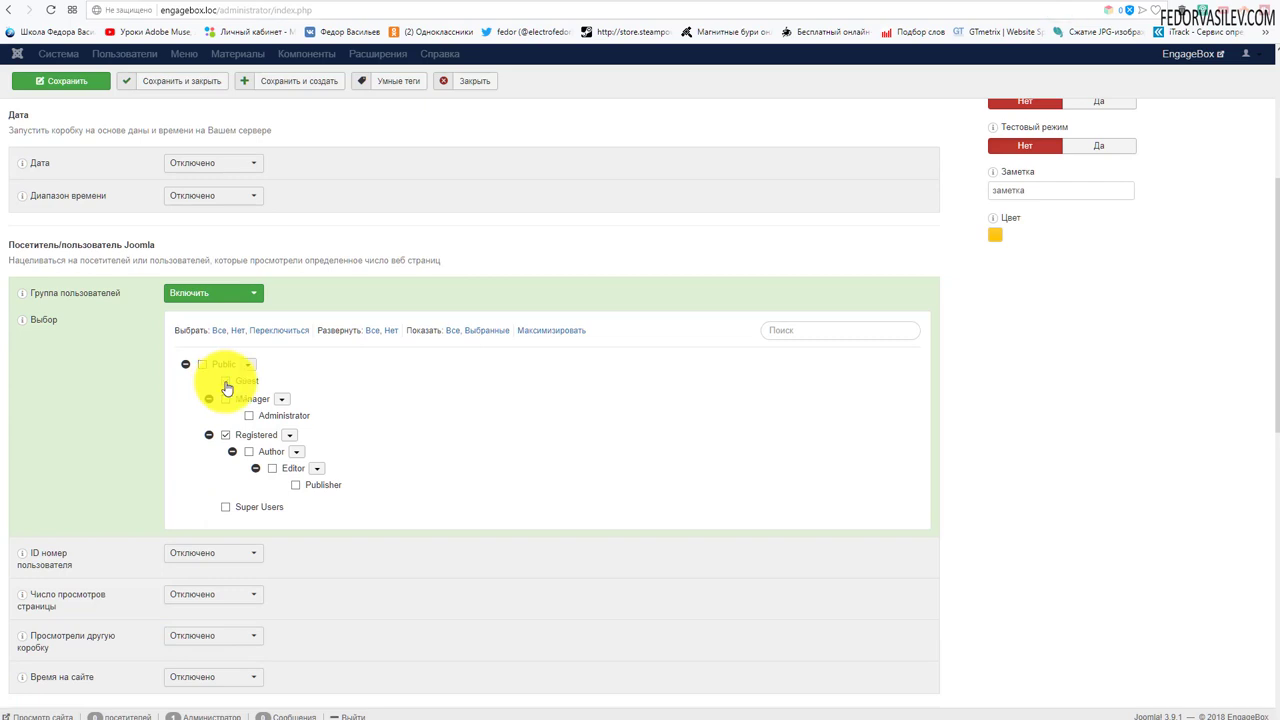
pyautogui.click(226, 382)
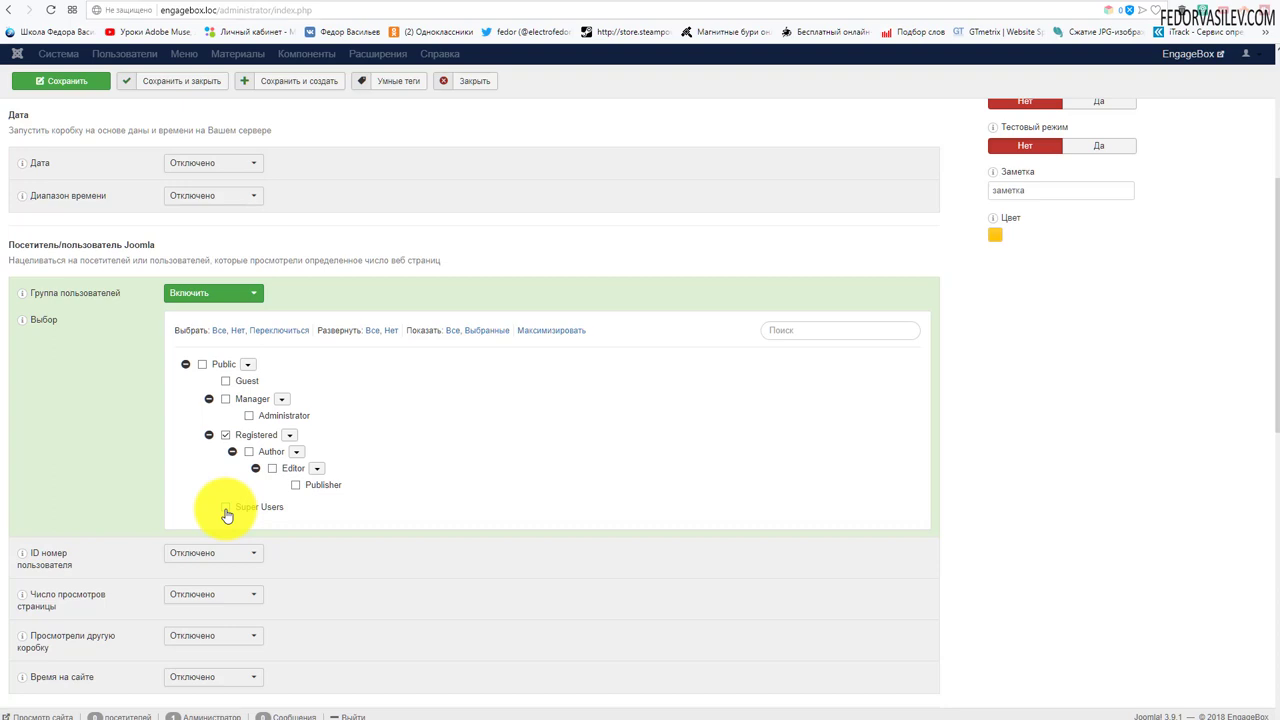
pyautogui.click(226, 509)
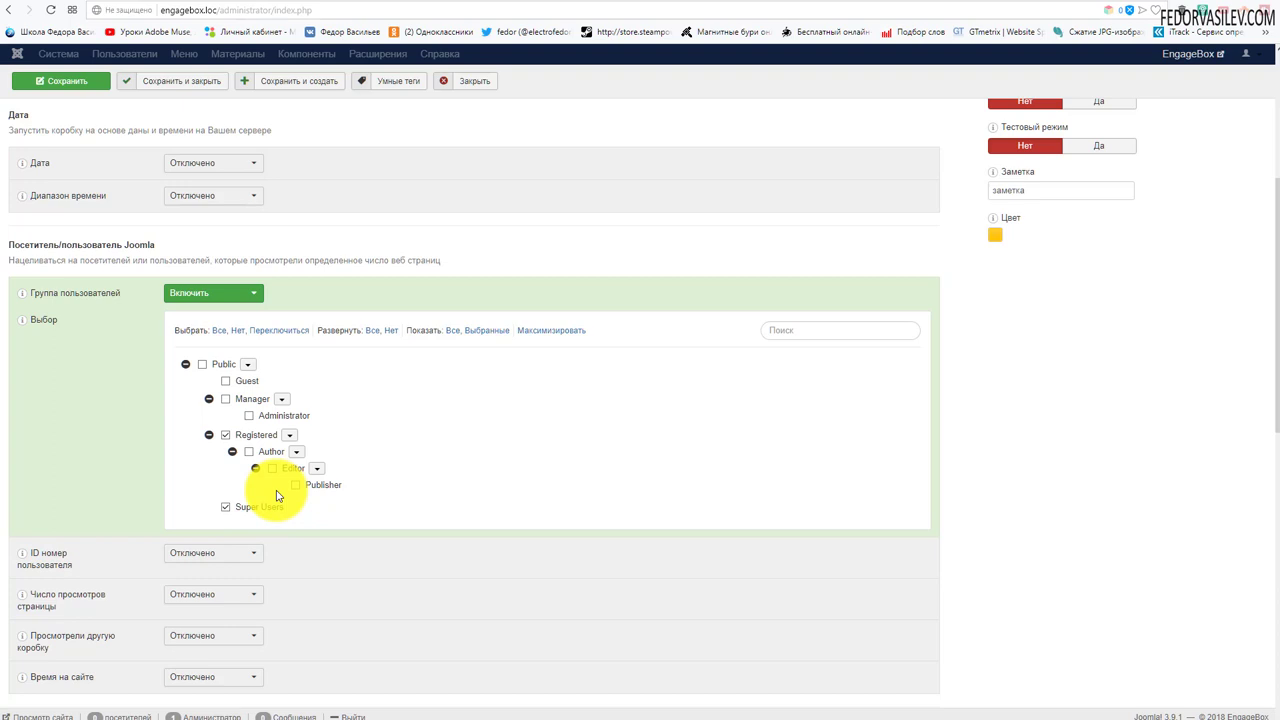
# Keep Registered and Super Users selected in the Группа пользователей condition and save окно-1.
pyautogui.click(223, 438)
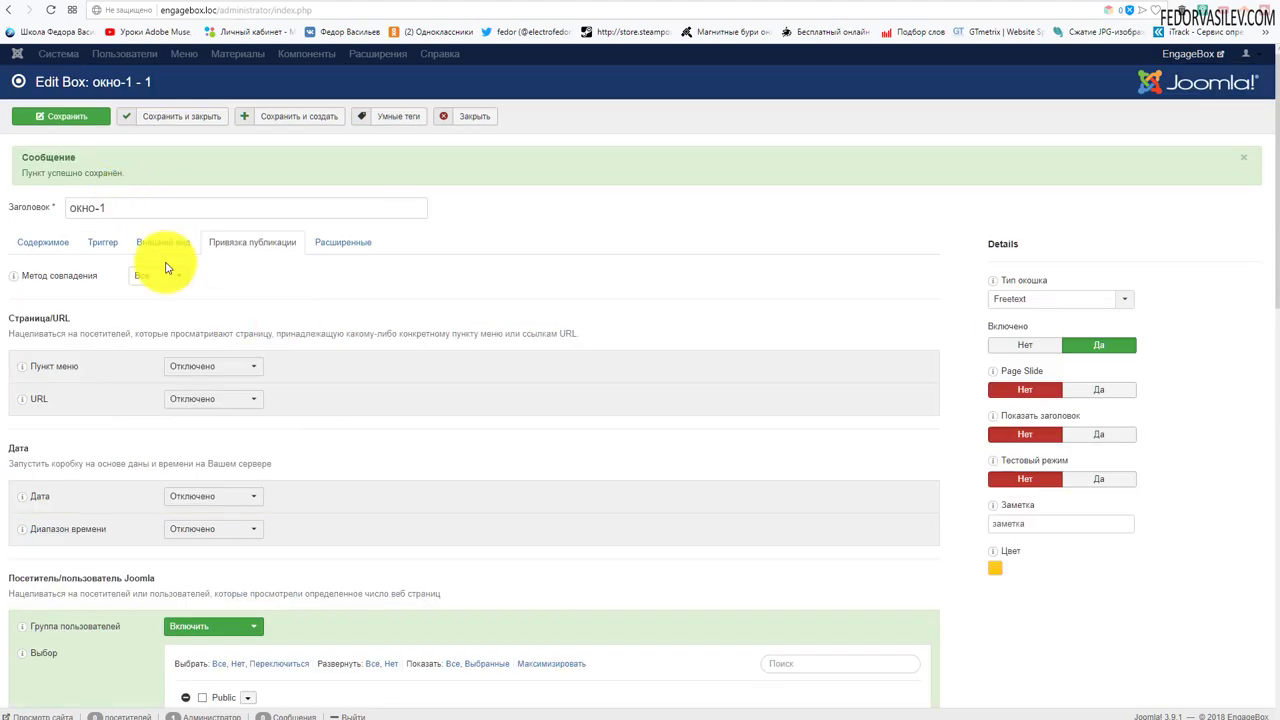
pyautogui.scroll(-3, 229, 429)
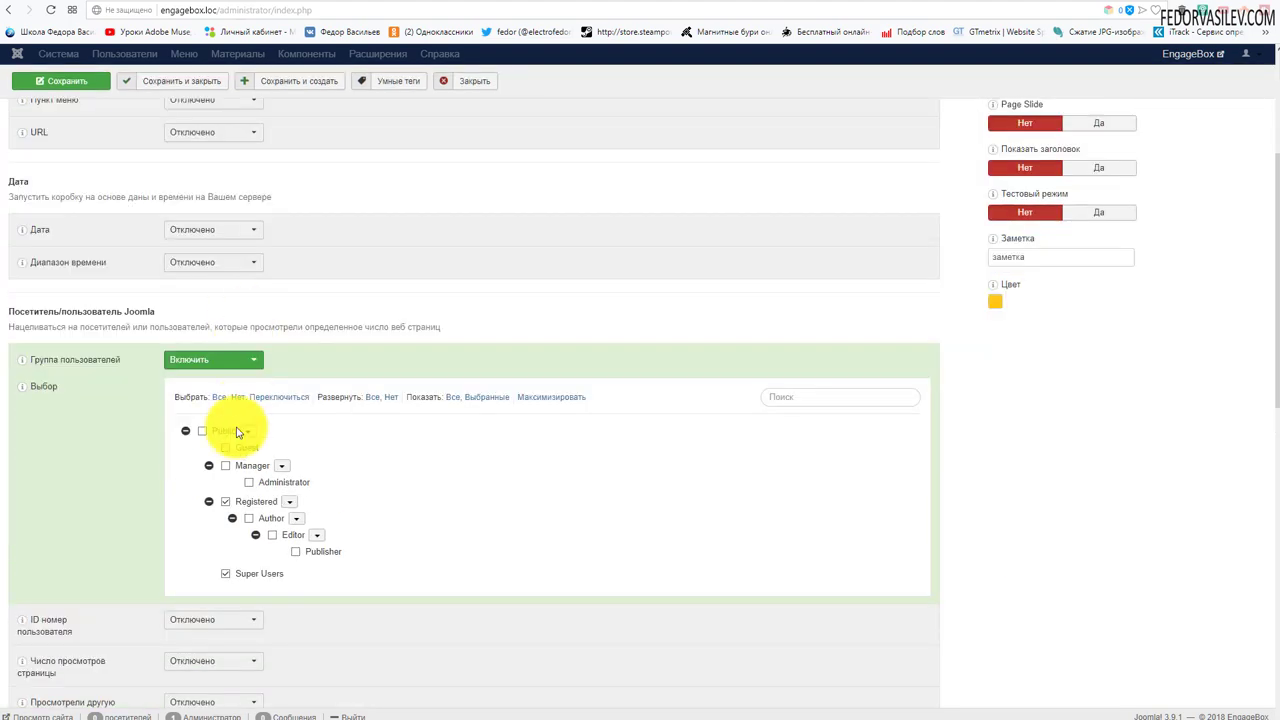
pyautogui.scroll(3, 160, 360)
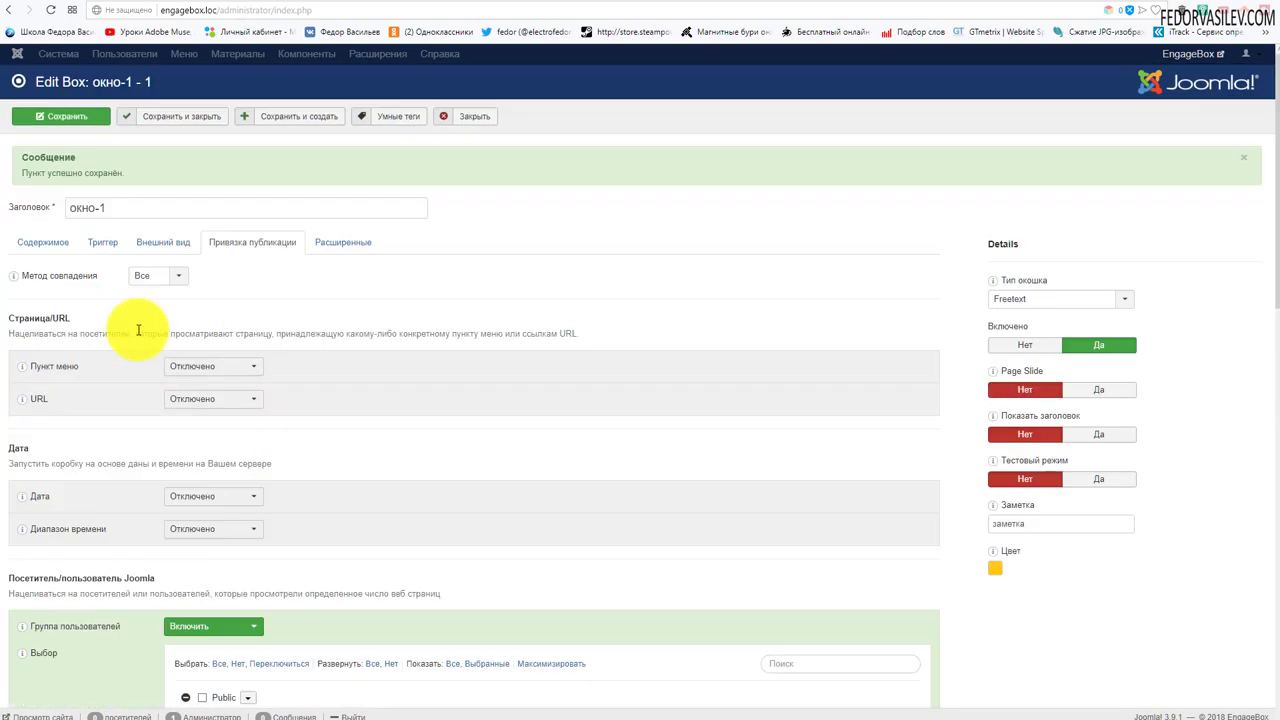
pyautogui.click(66, 116)
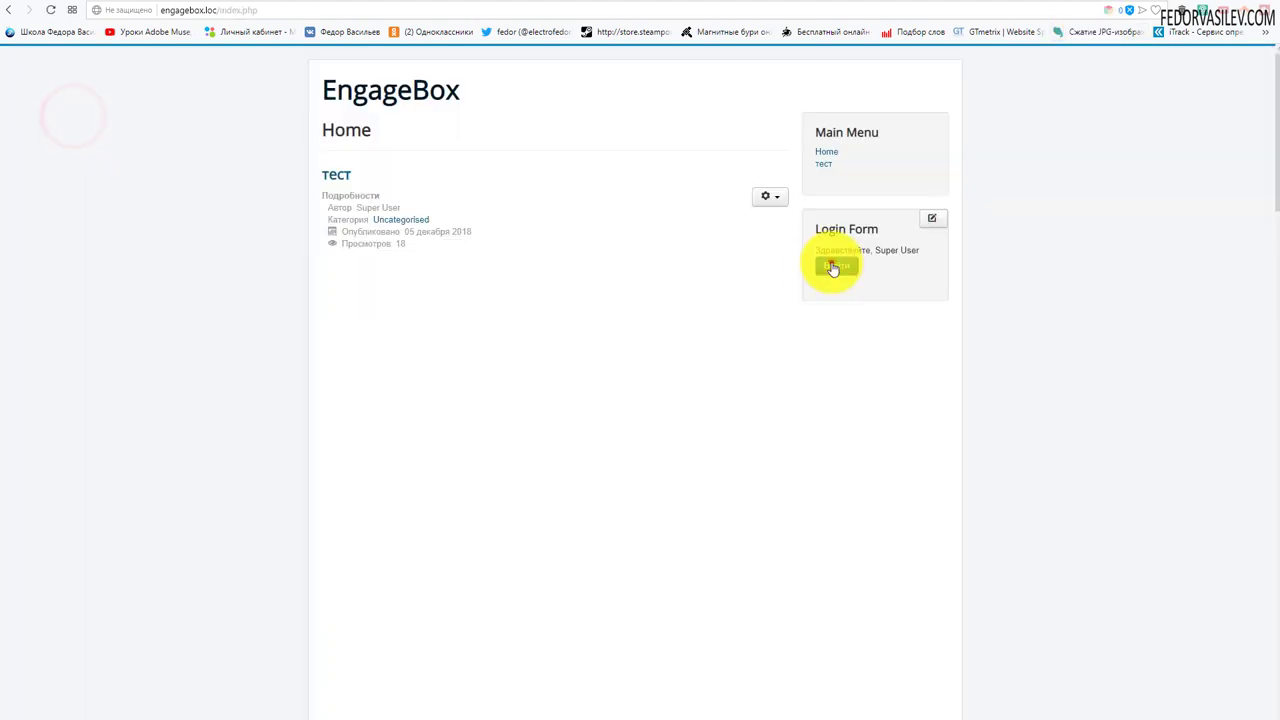
# Log out of the site and test the popup as a guest on the home page and in the тест article.
pyautogui.click(830, 258)
pyautogui.click(392, 95)
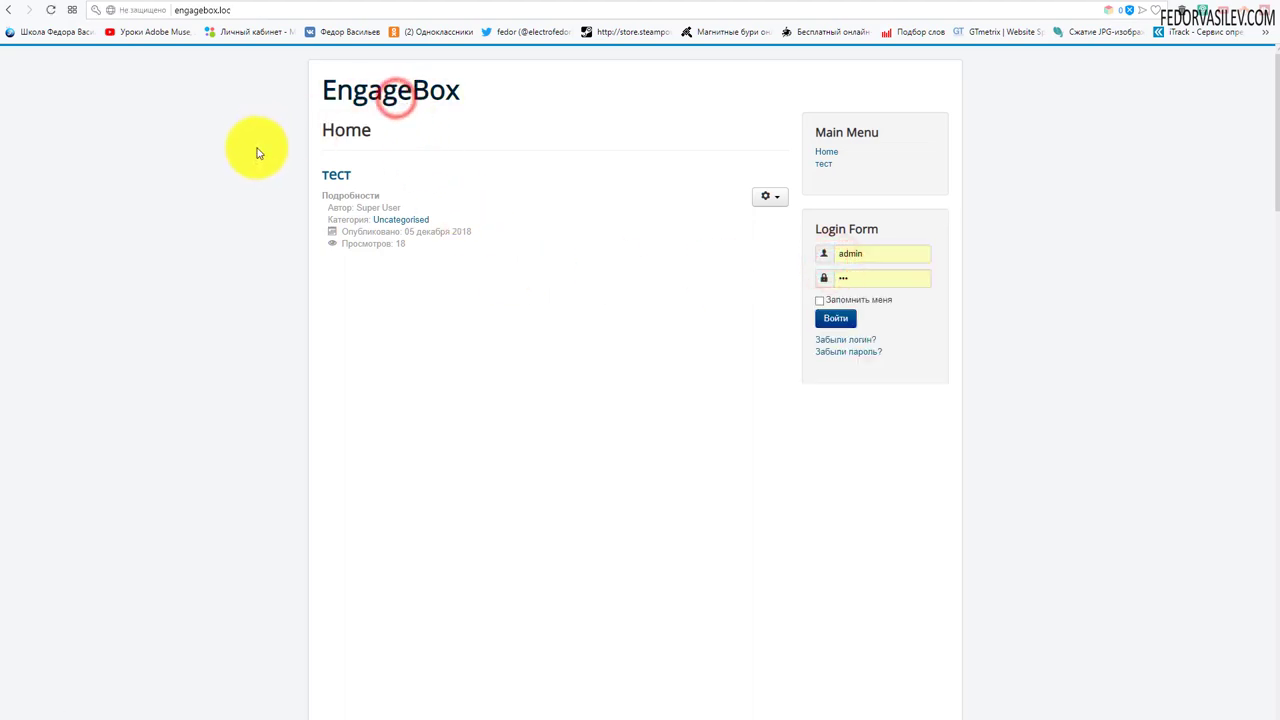
pyautogui.click(334, 181)
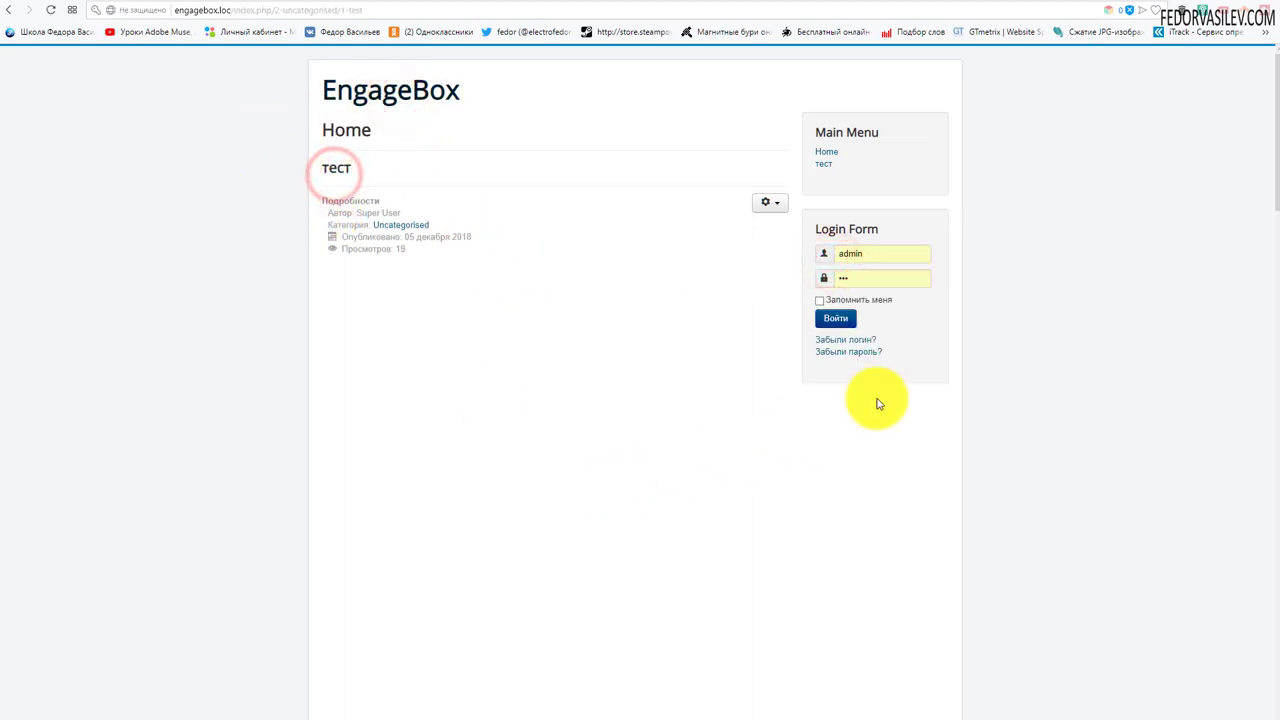
# Log in through the Login Form and test the popup on the article, тест menu and home pages, closing it each time.
pyautogui.click(836, 320)
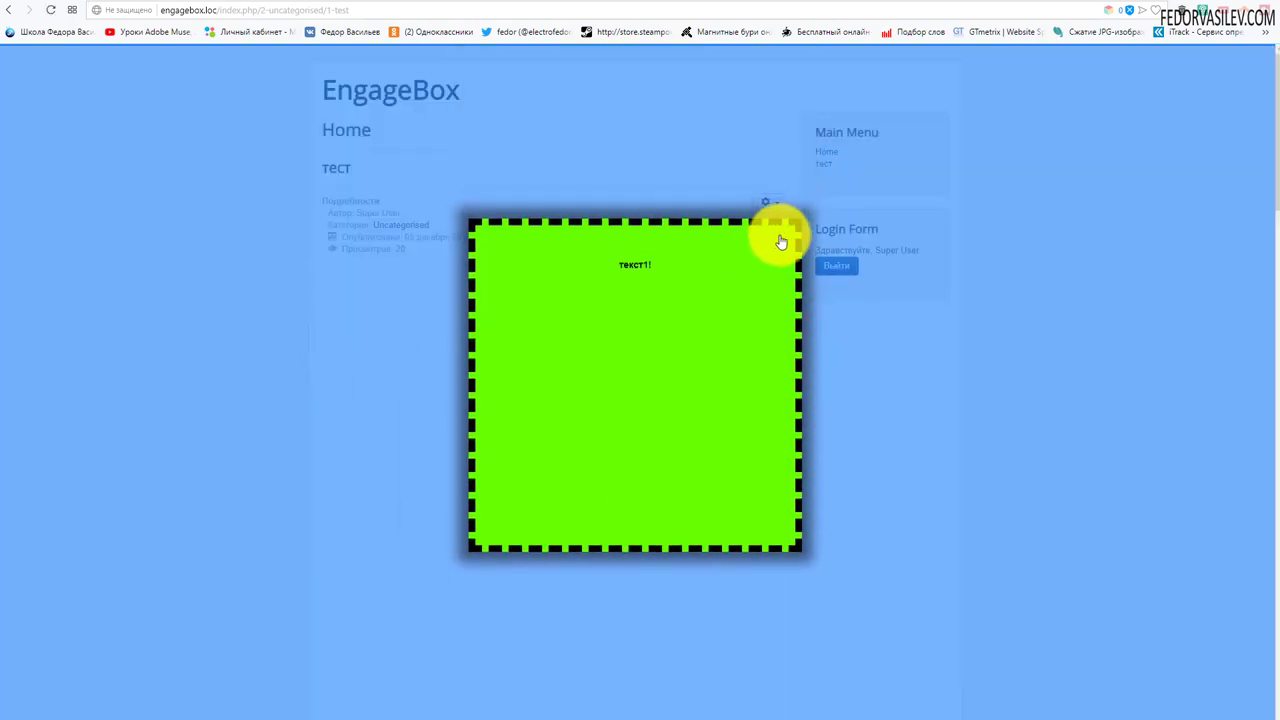
pyautogui.click(783, 238)
pyautogui.click(826, 163)
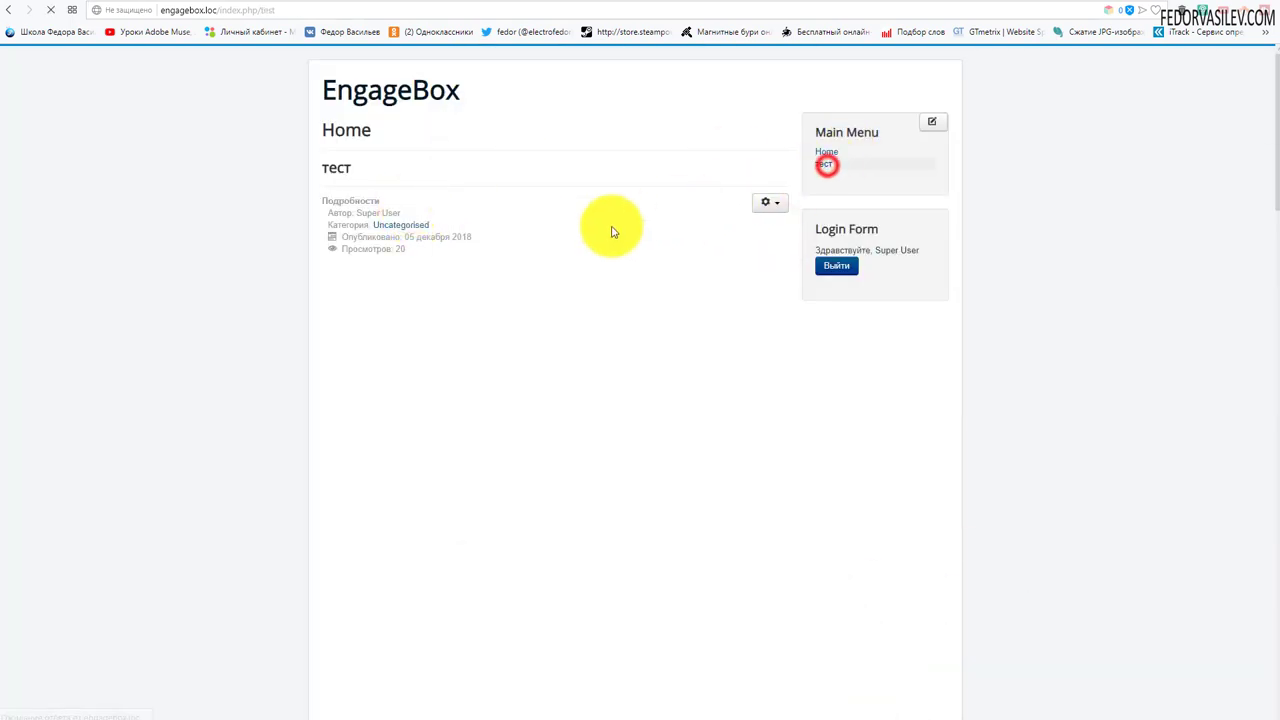
pyautogui.click(783, 230)
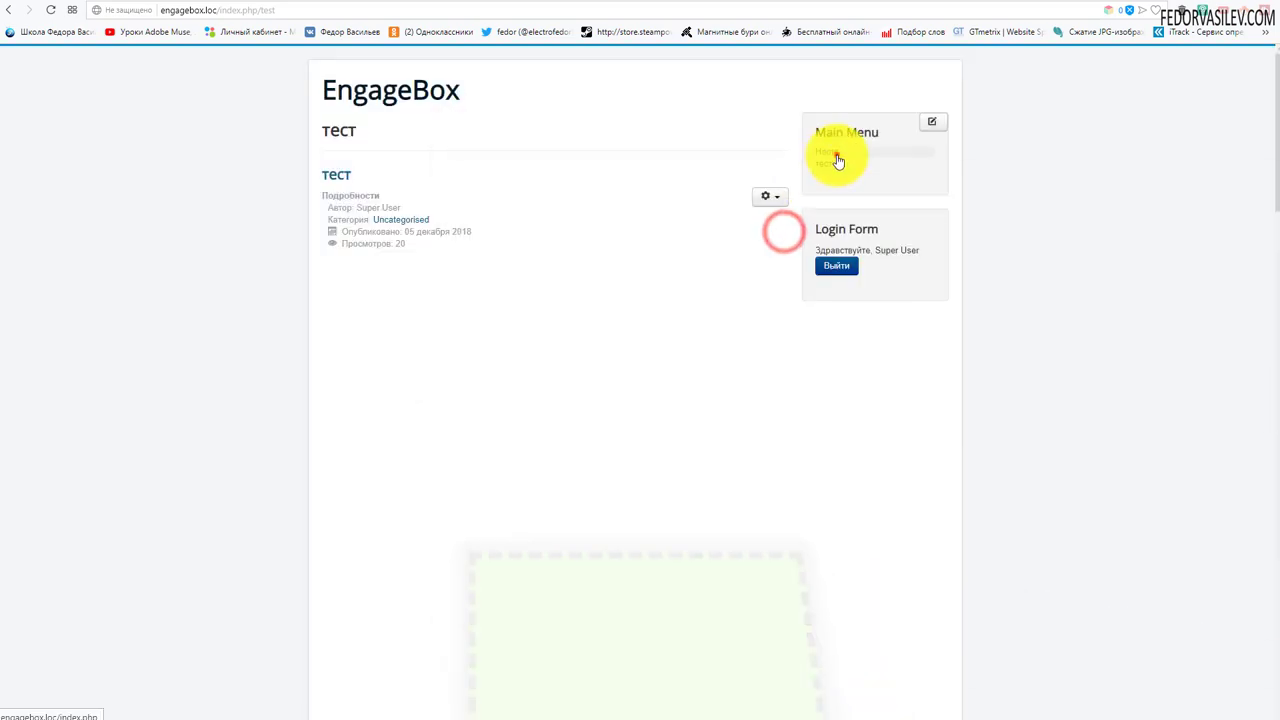
pyautogui.click(828, 152)
pyautogui.click(786, 233)
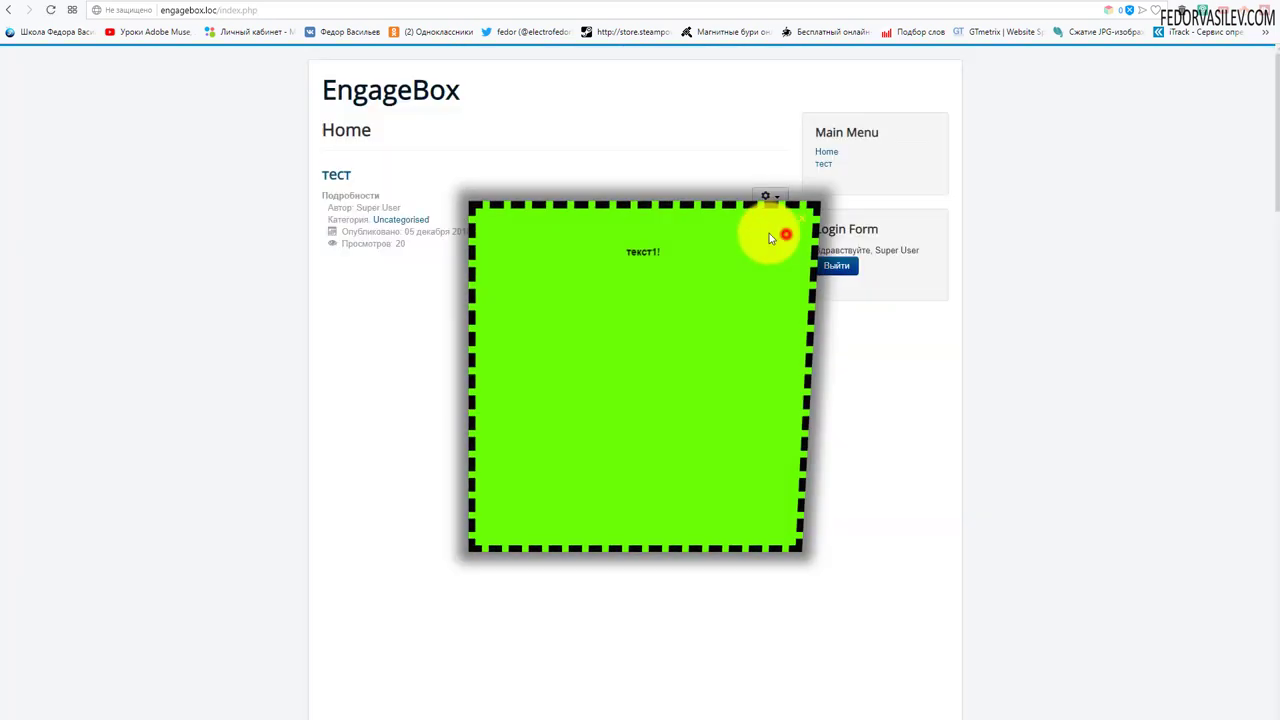
pyautogui.click(346, 177)
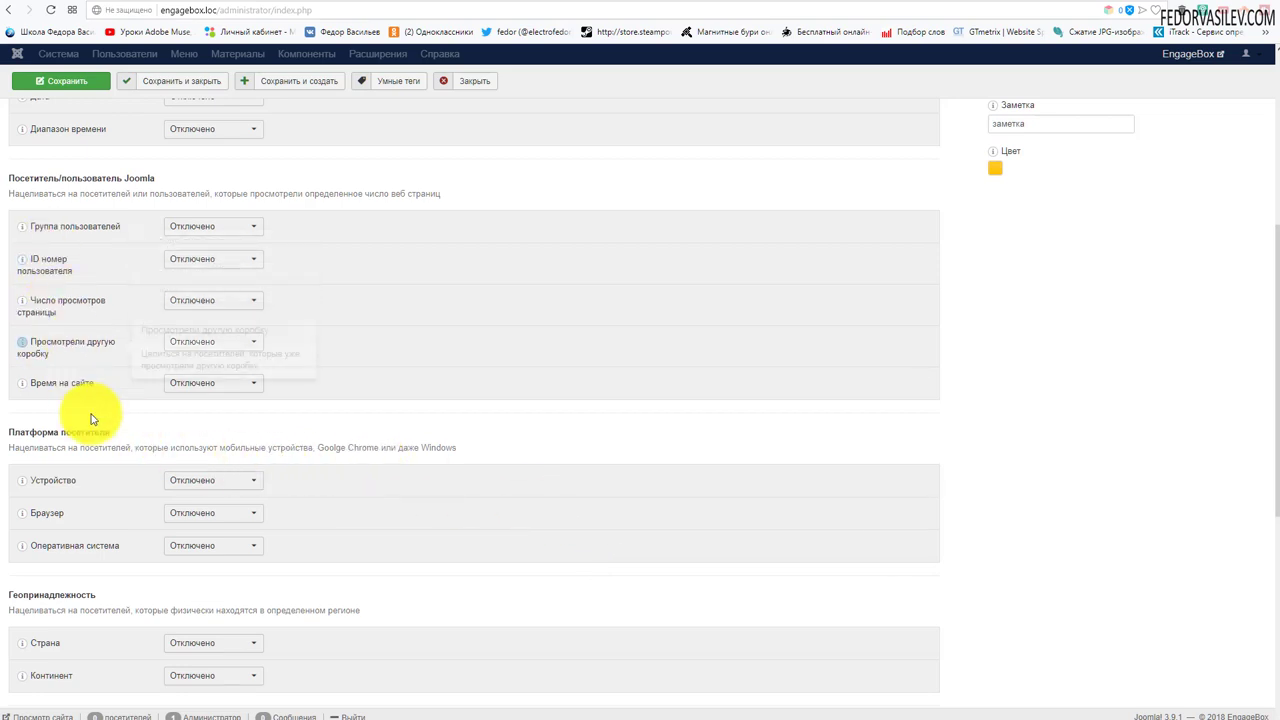
# Set the Устройство condition of окно-1 to Включить and choose Мобильное устройство.
pyautogui.click(166, 473)
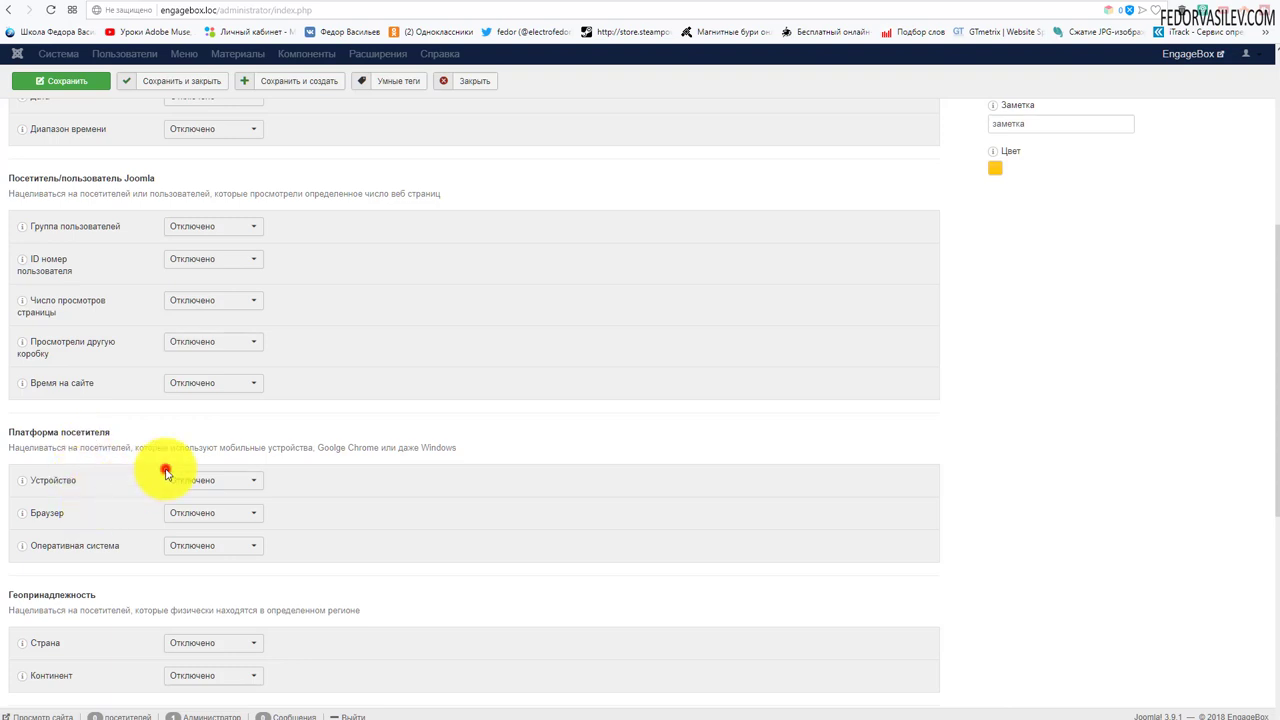
pyautogui.click(186, 514)
pyautogui.scroll(-1, 386, 449)
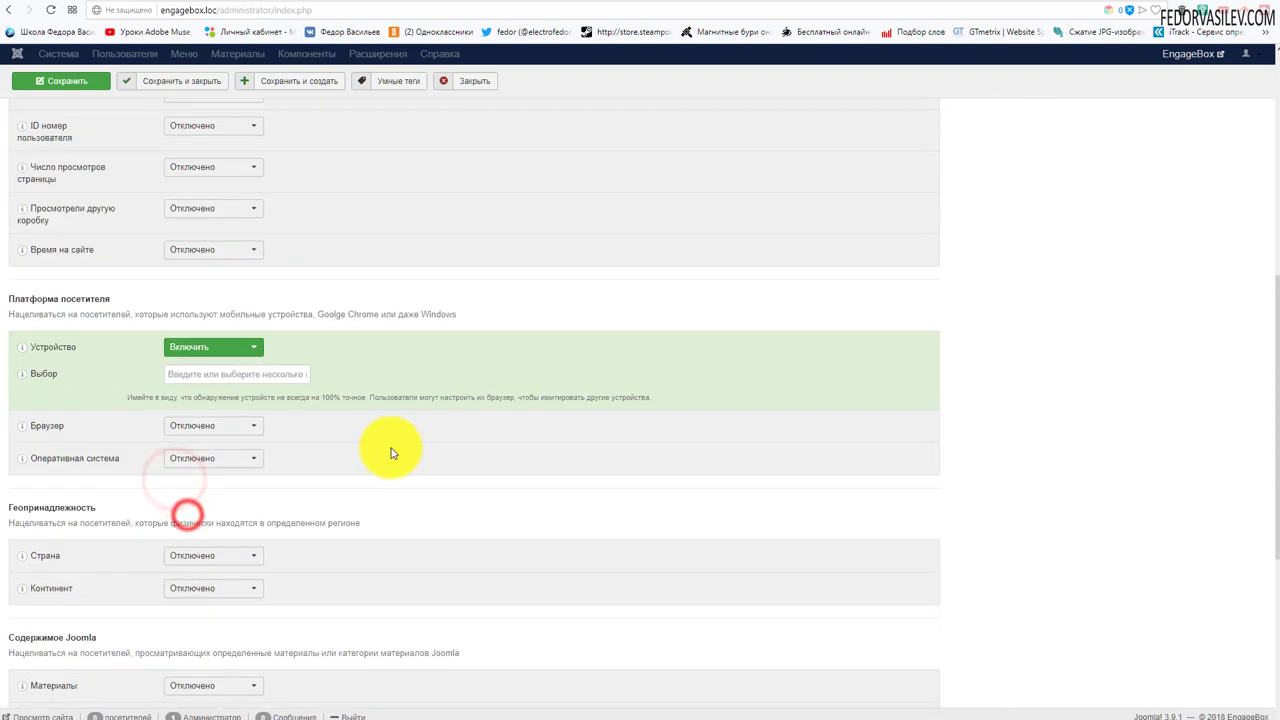
pyautogui.click(222, 375)
pyautogui.click(254, 410)
pyautogui.click(214, 393)
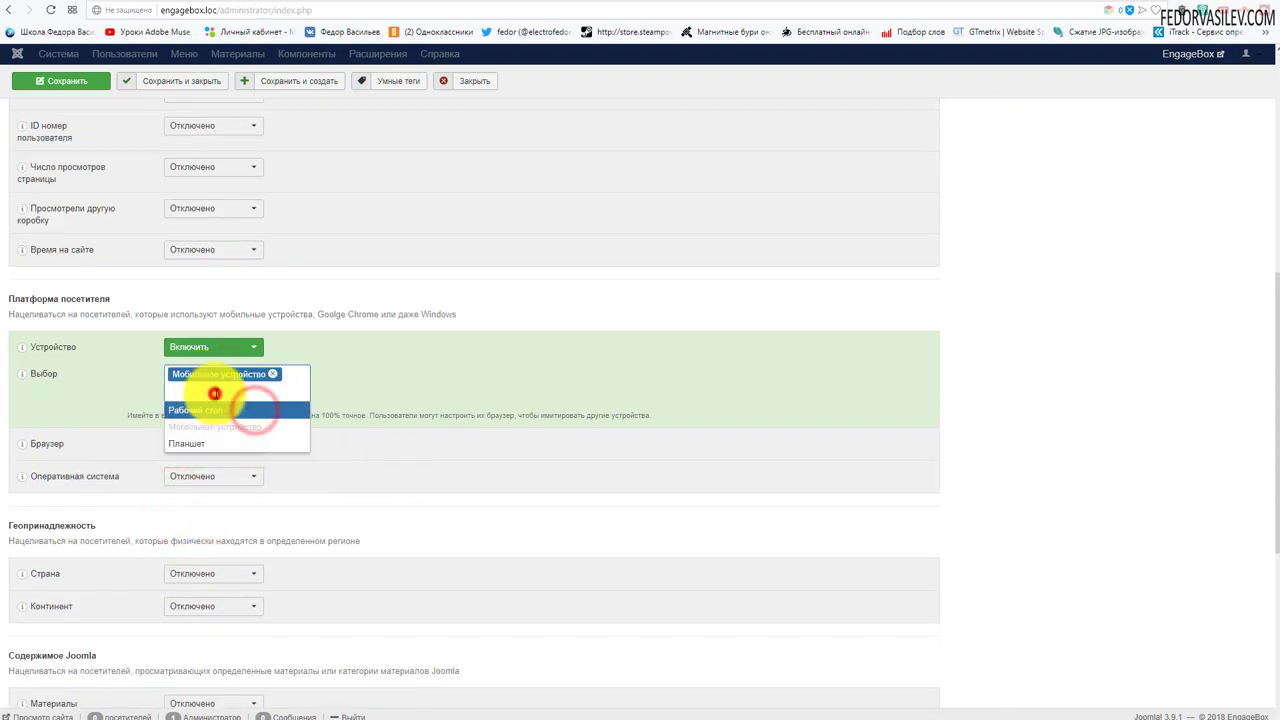
# Remove Мобильное устройство from the device choice and set the Устройство condition back to Отключено.
pyautogui.click(275, 376)
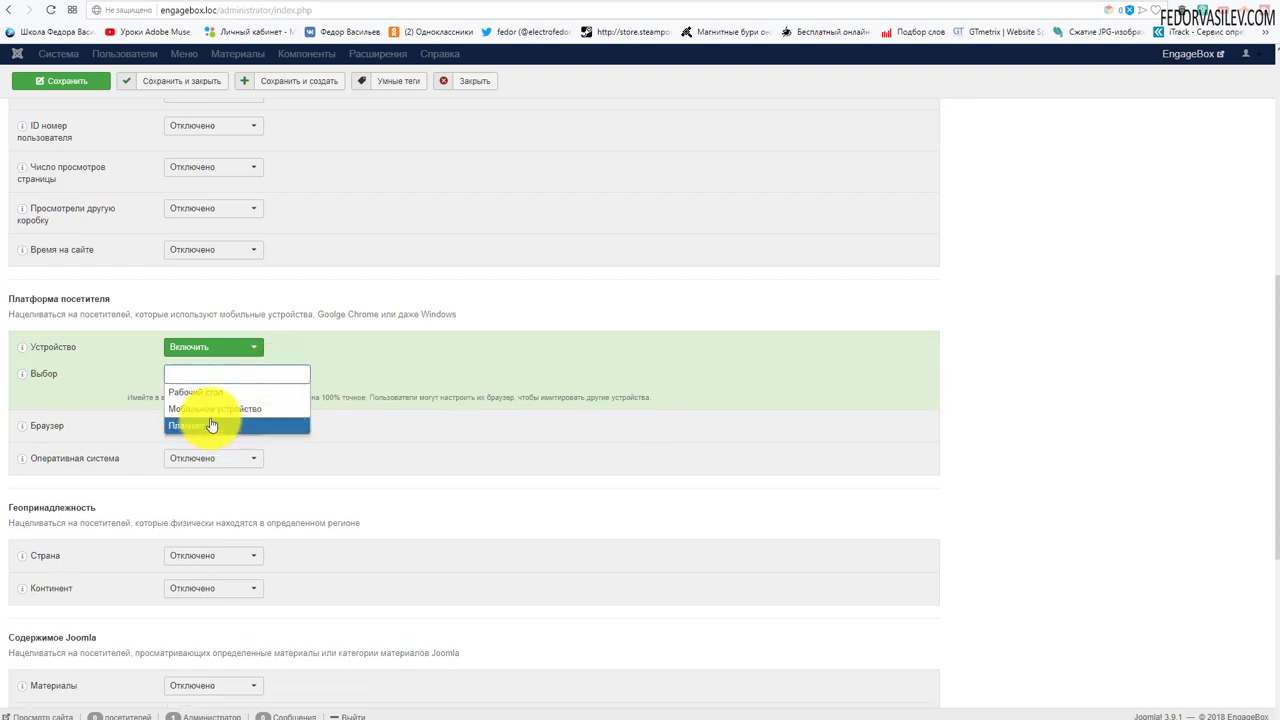
pyautogui.click(251, 347)
pyautogui.click(226, 366)
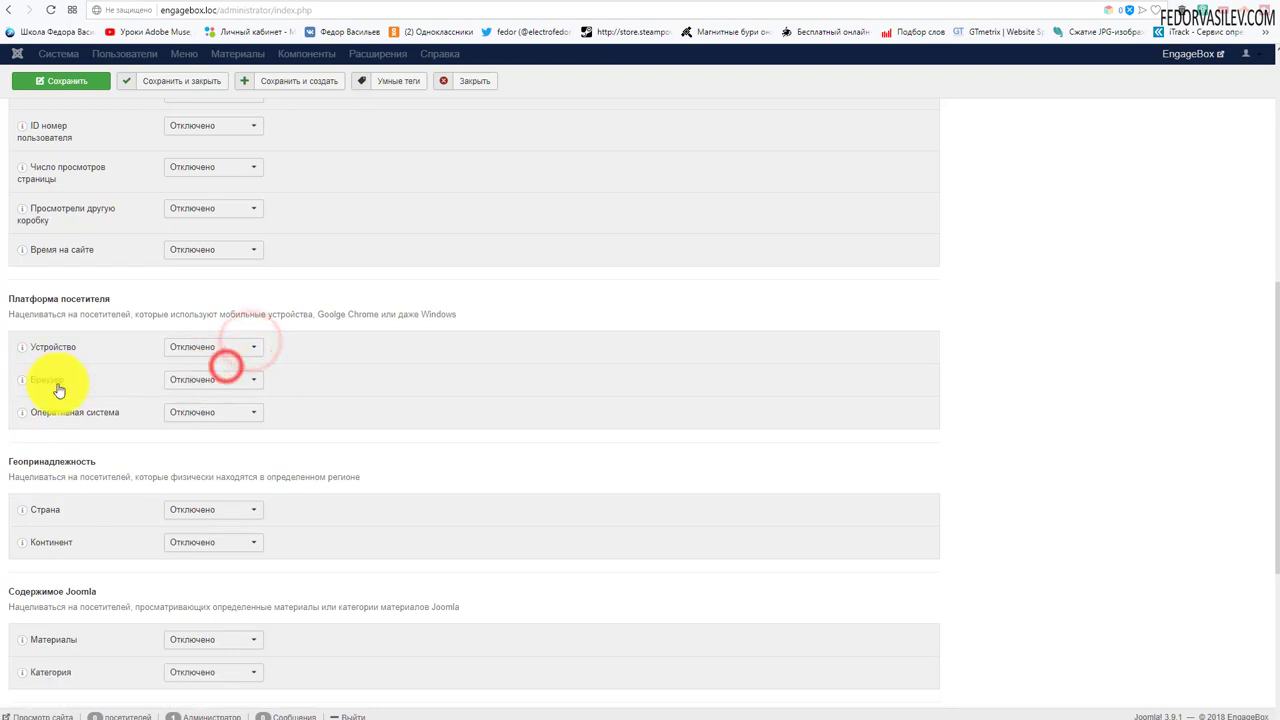
# Set the Оперативная система condition to Включить with Android, save, and reload the тест article to test the popup.
pyautogui.click(210, 422)
pyautogui.click(209, 449)
pyautogui.click(211, 439)
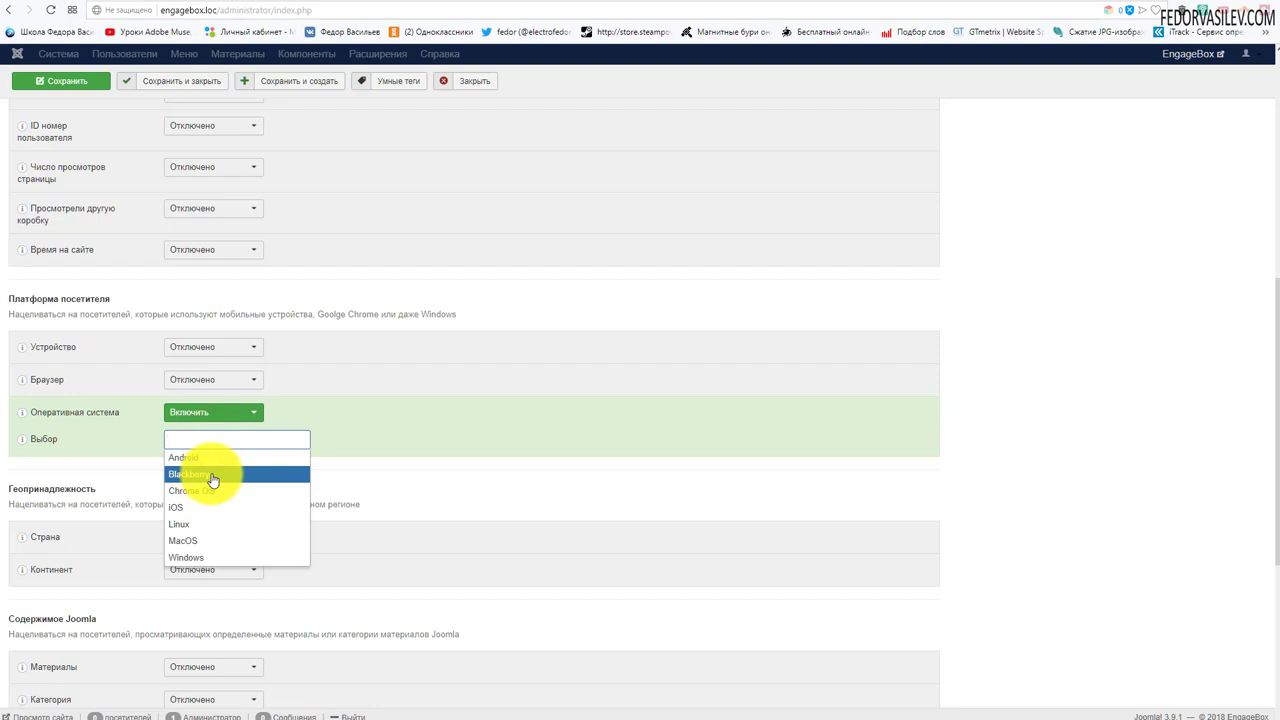
pyautogui.click(221, 458)
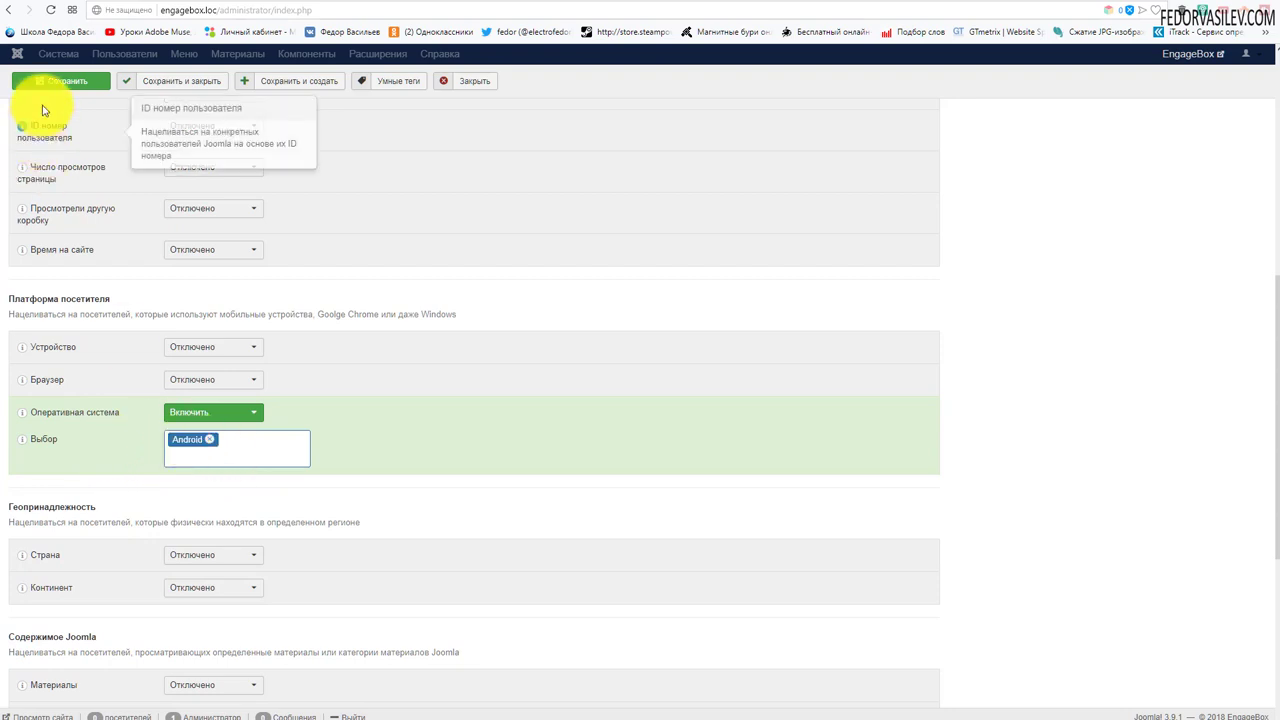
pyautogui.click(62, 86)
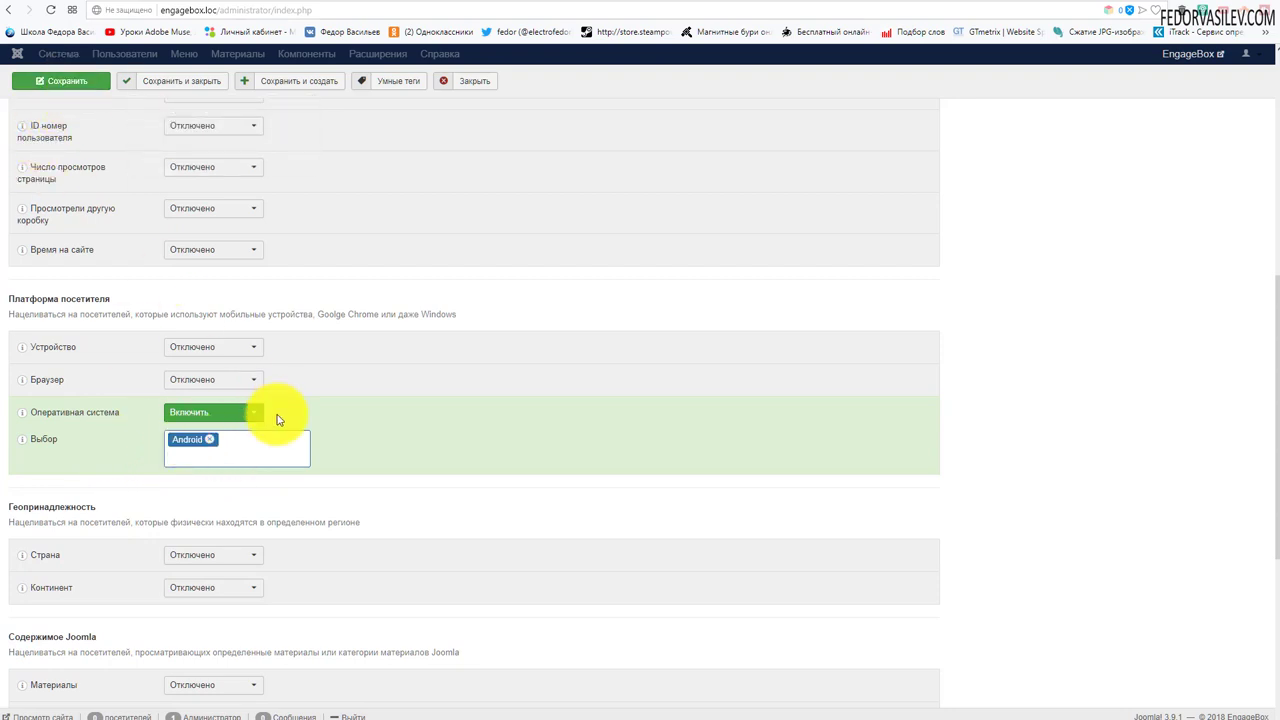
pyautogui.click(65, 82)
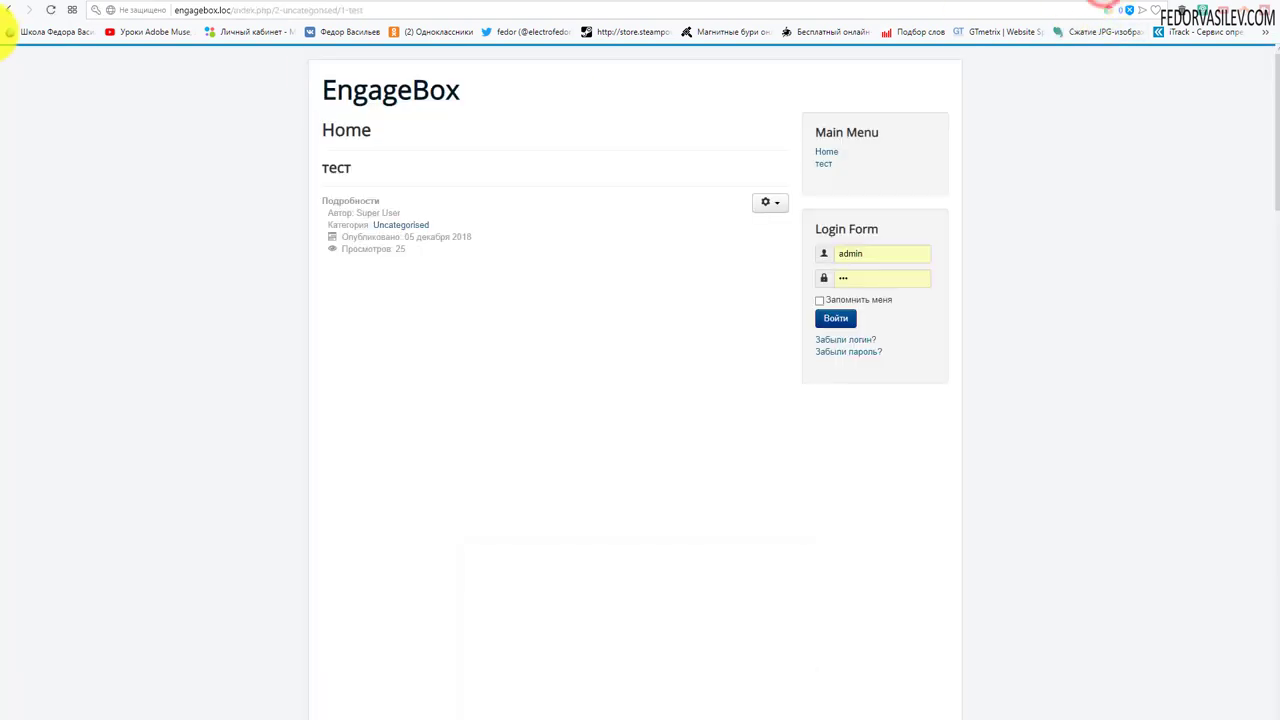
pyautogui.click(48, 12)
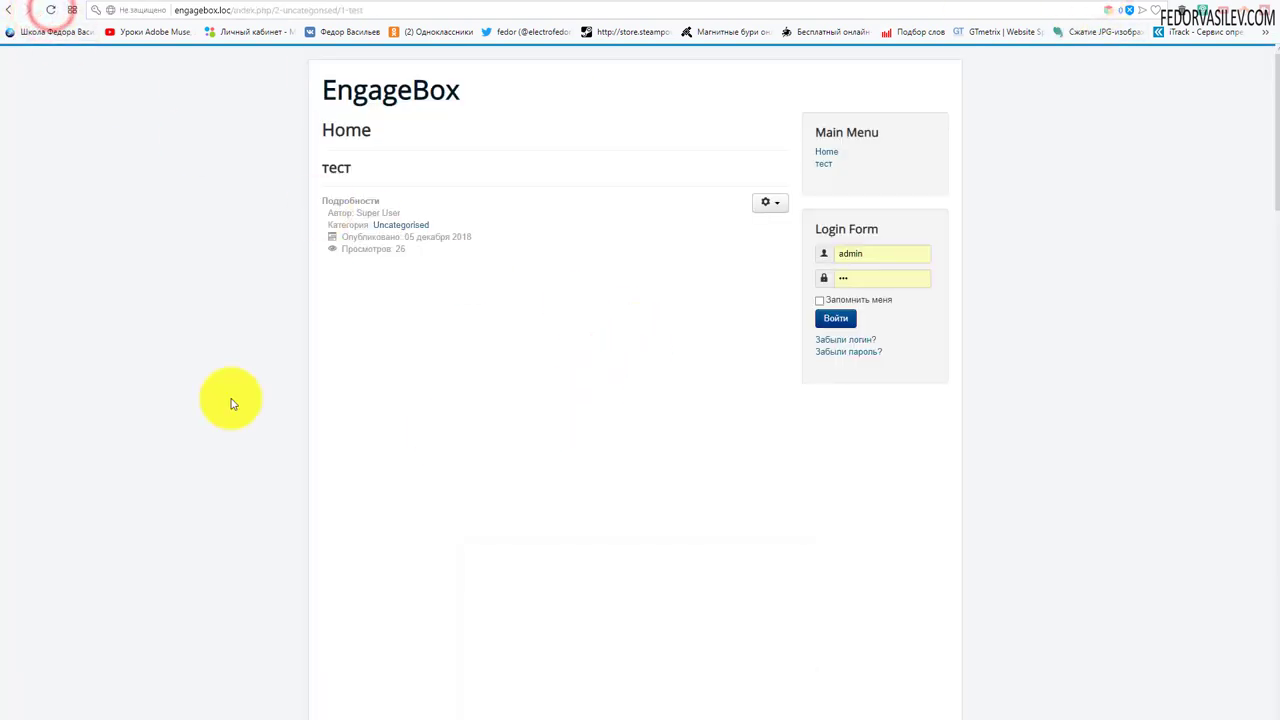
# Return to the publishing conditions of окно-1, replace Android with Windows in the Оперативная система choice, and save.
pyautogui.click(1072, 3)
pyautogui.click(219, 241)
pyautogui.scroll(-8, 308, 251)
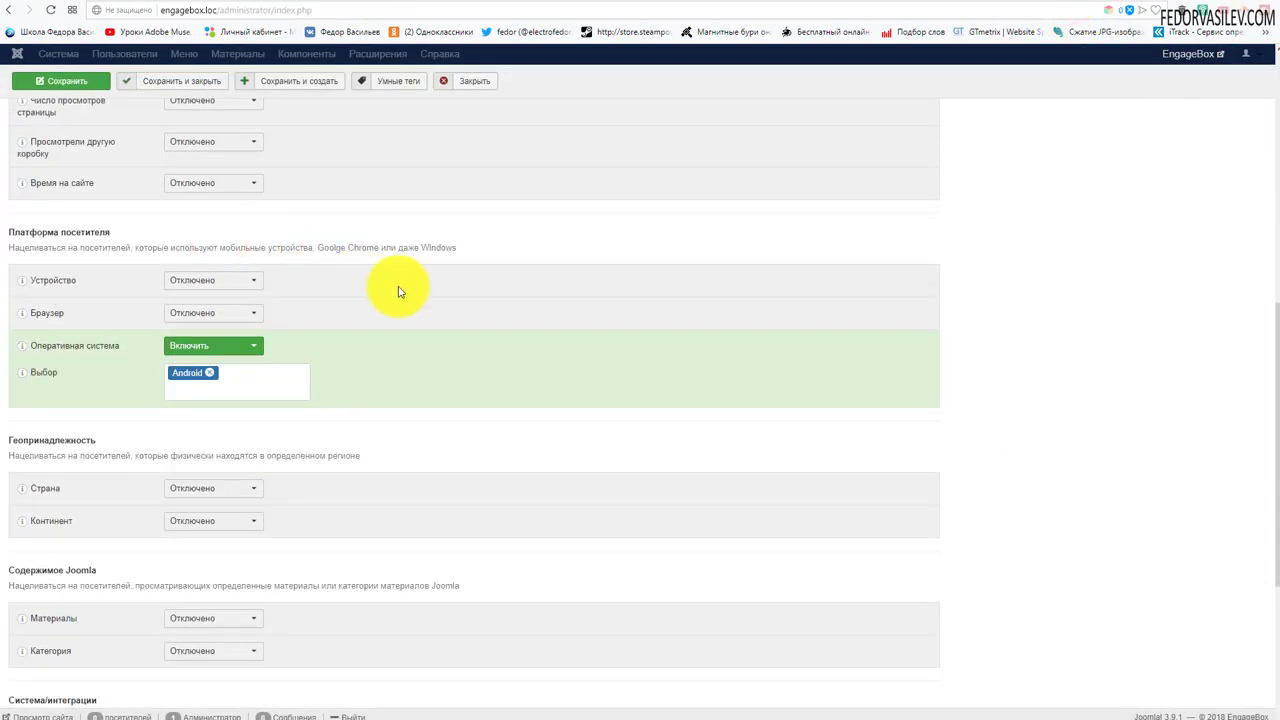
pyautogui.click(212, 376)
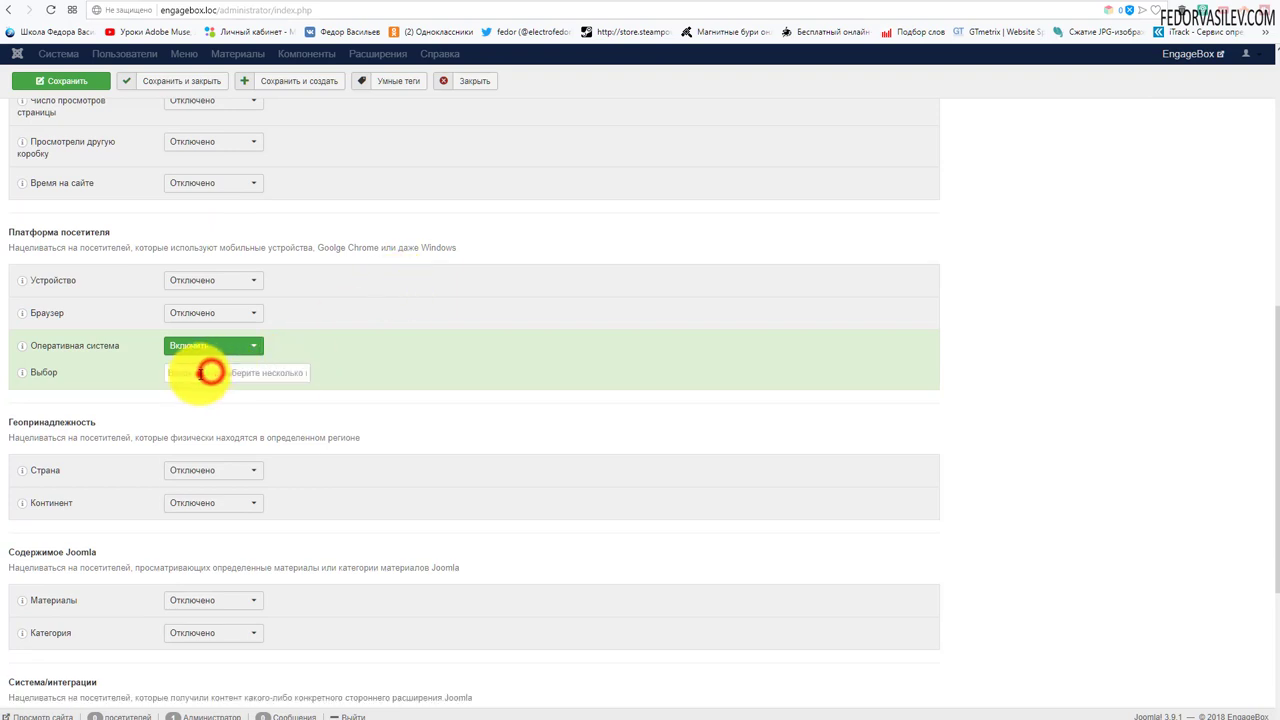
pyautogui.click(200, 373)
pyautogui.click(193, 493)
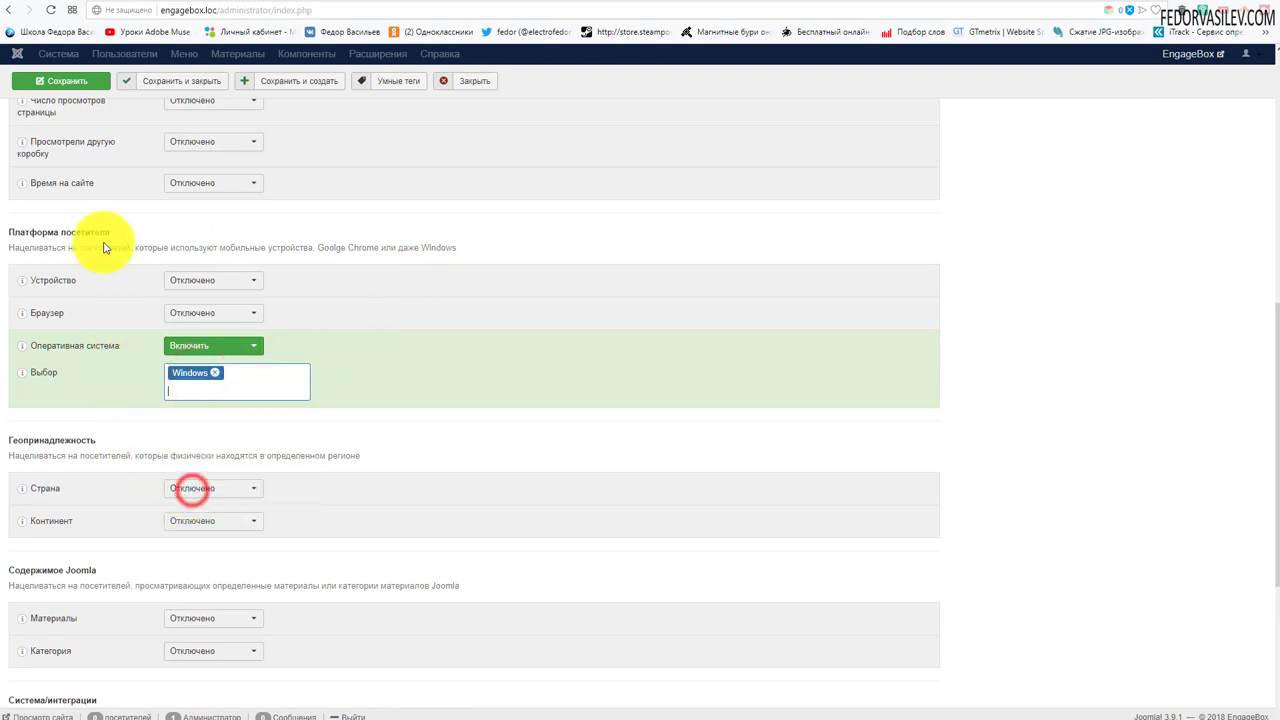
pyautogui.click(91, 88)
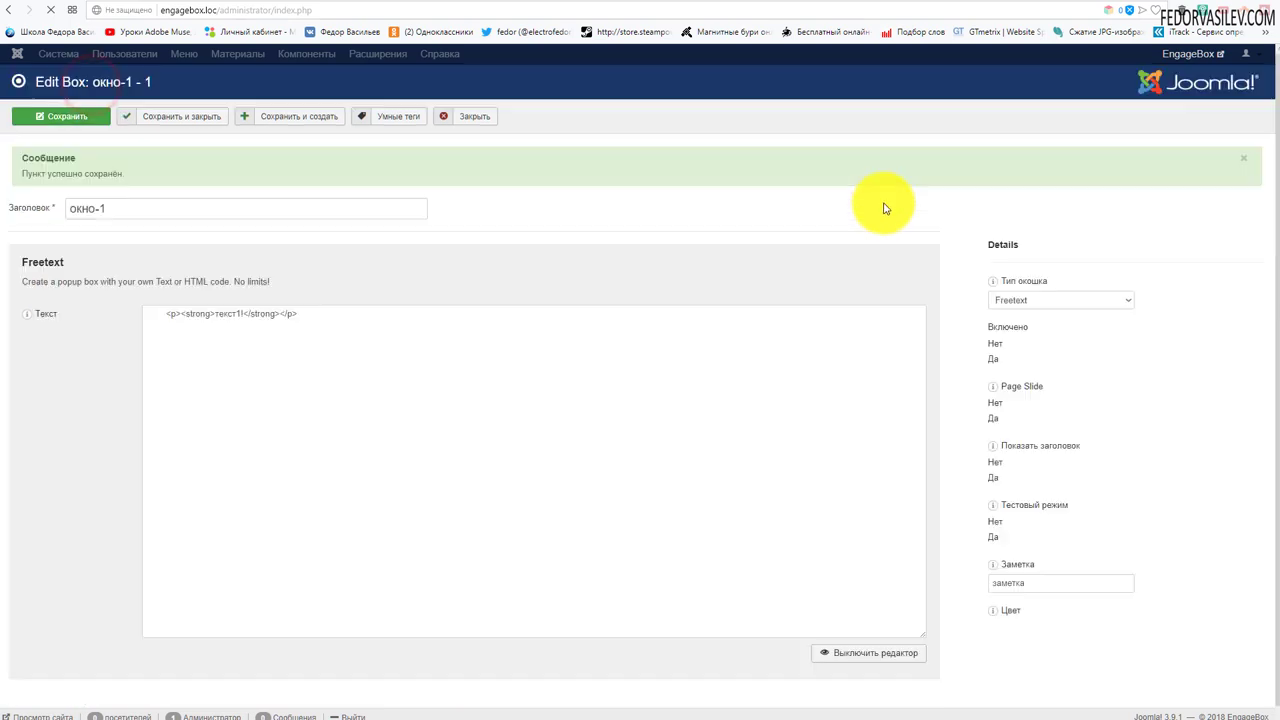
# Reload the тест article on the site to test the Windows condition and close the popup.
pyautogui.click(1113, 8)
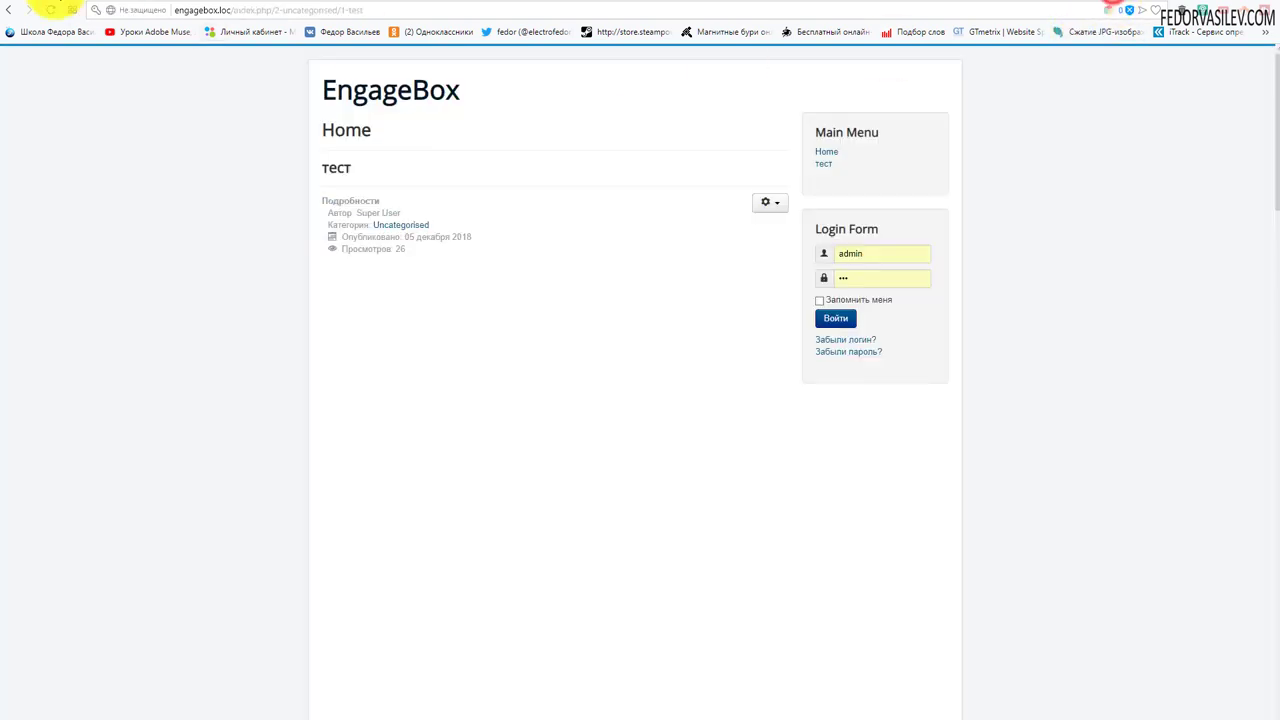
pyautogui.click(50, 11)
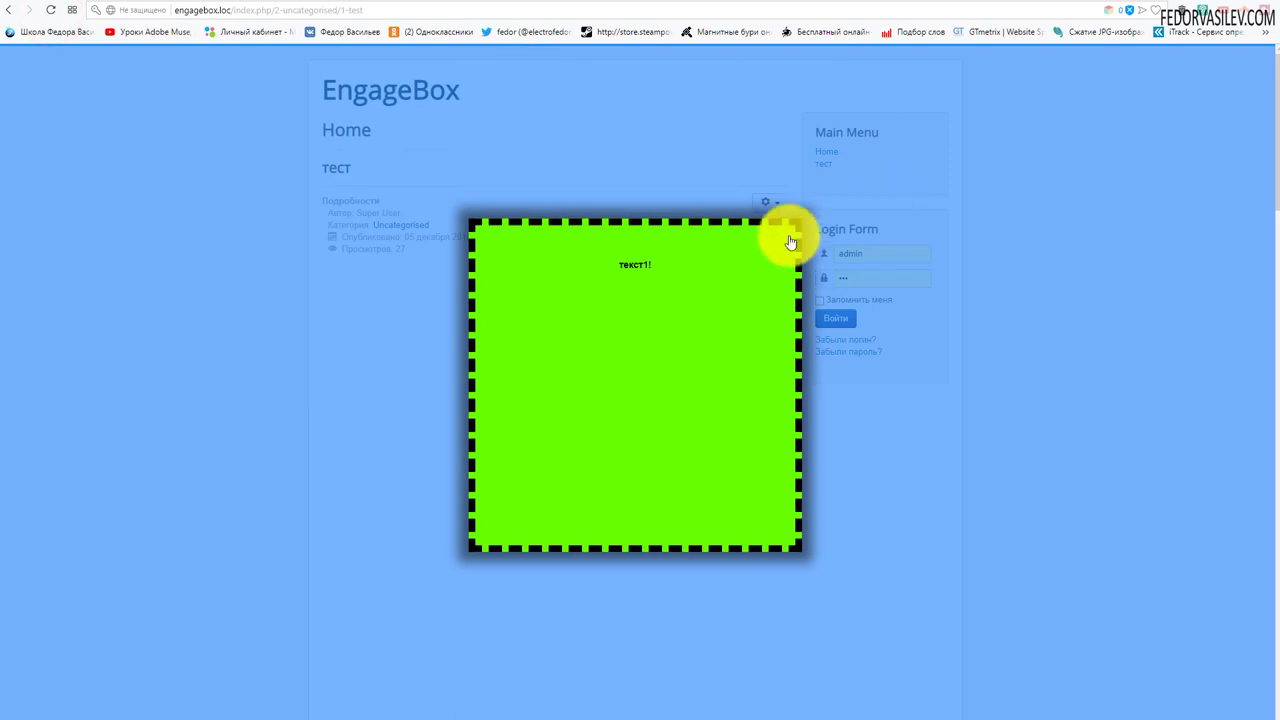
pyautogui.click(790, 242)
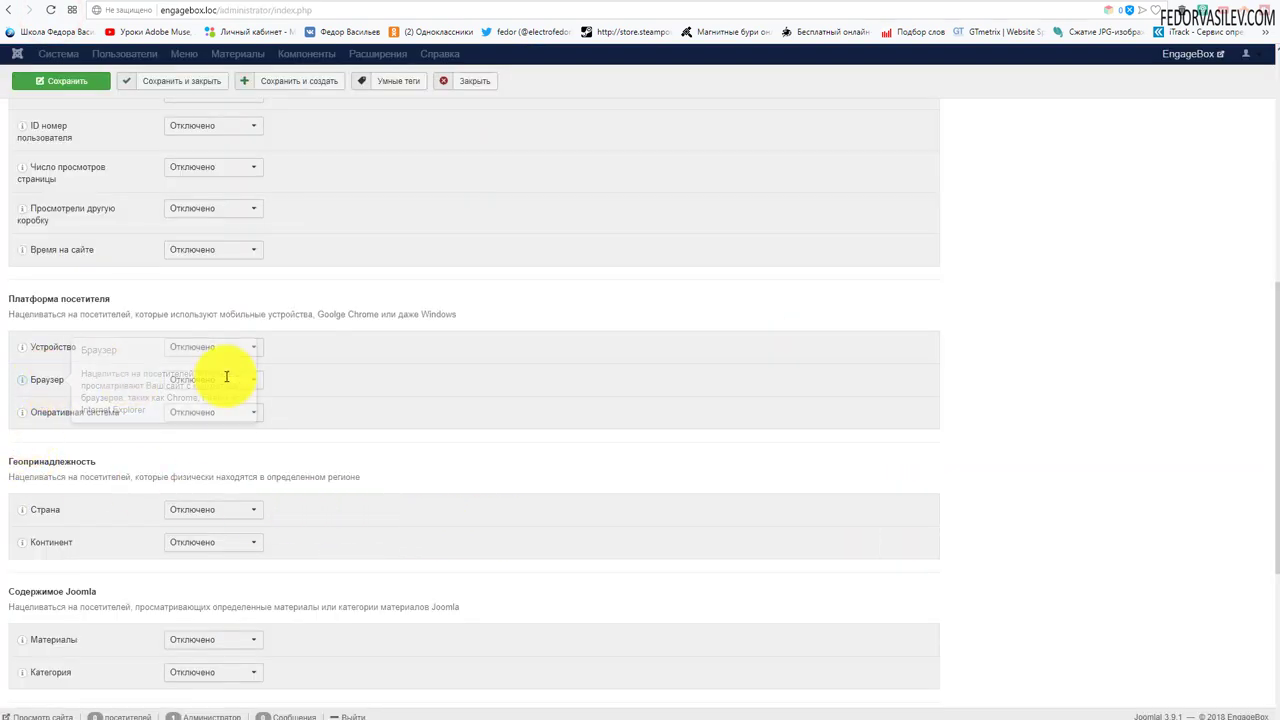
# Set the Браузер condition to Включить, replace Opera with Chrome in its choice, and save окно-1.
pyautogui.click(226, 378)
pyautogui.click(223, 395)
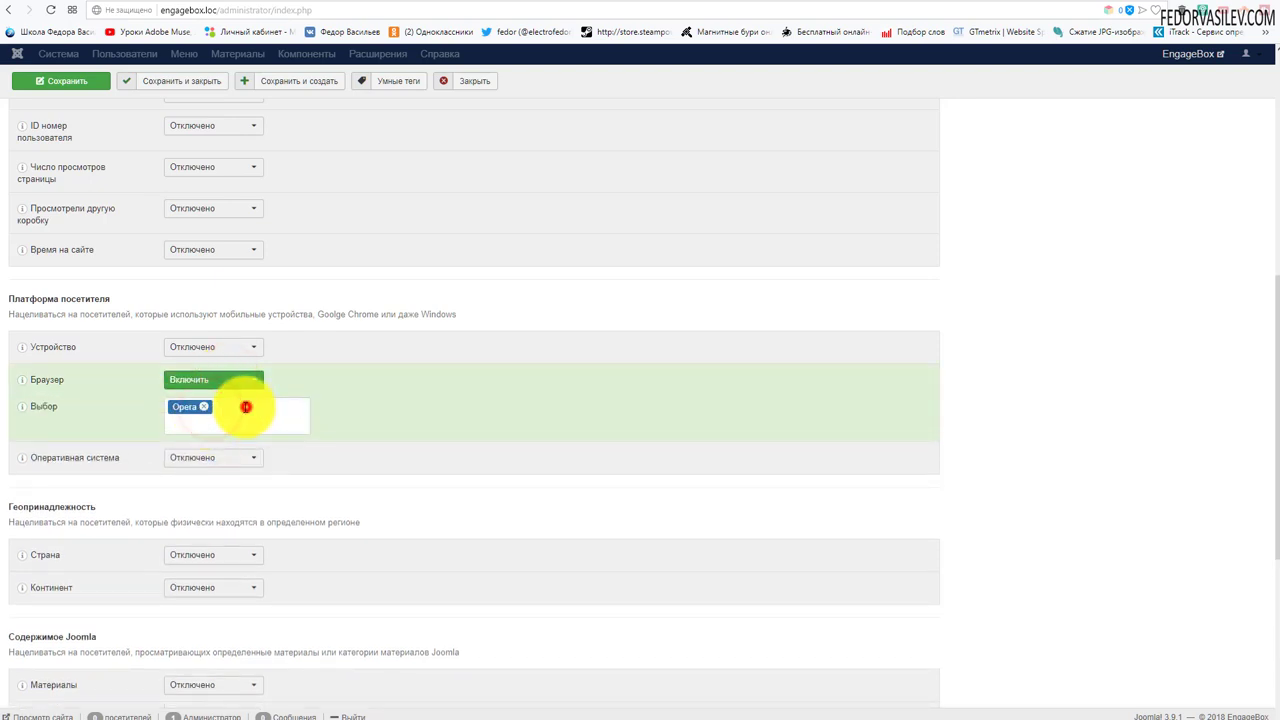
pyautogui.click(246, 407)
pyautogui.click(203, 406)
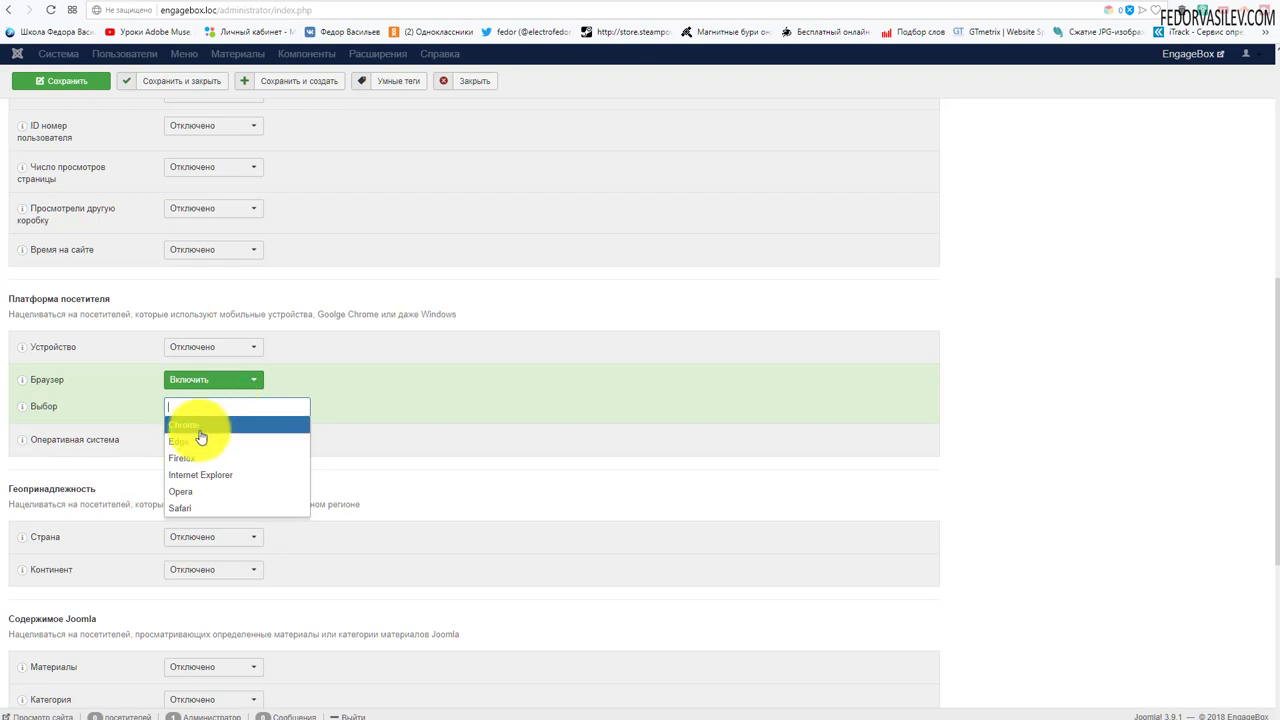
pyautogui.click(203, 425)
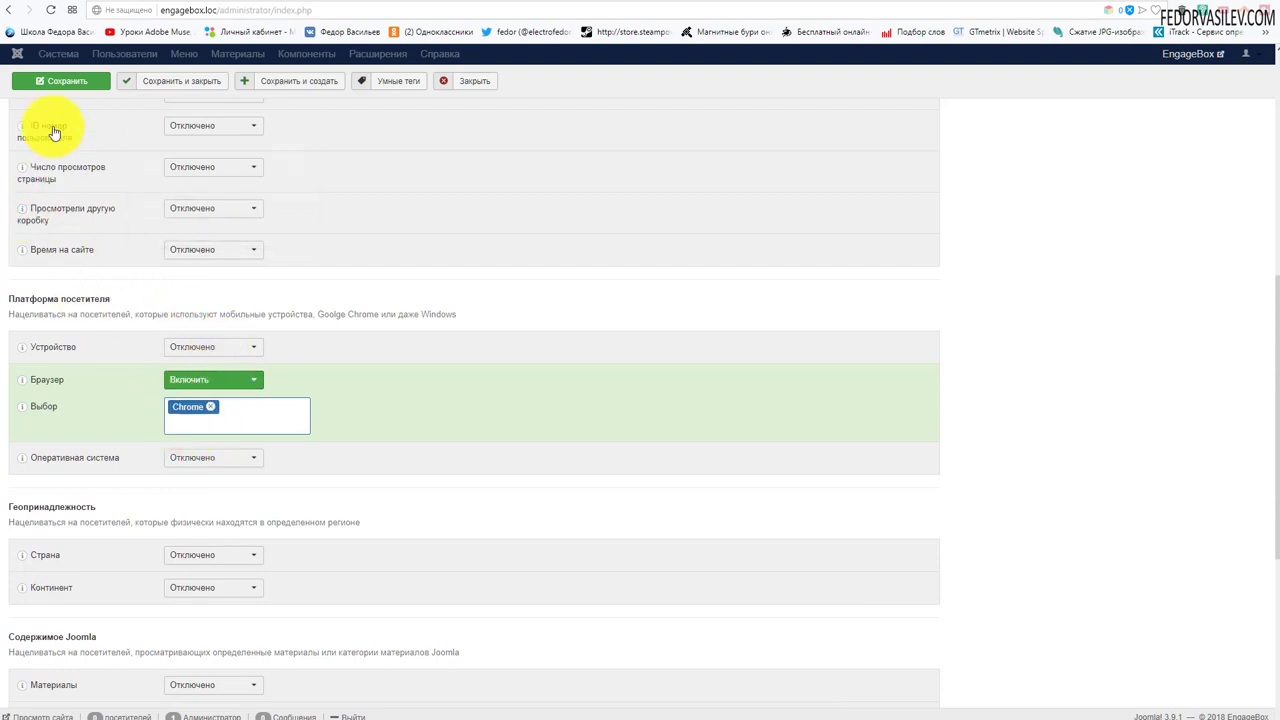
pyautogui.click(70, 80)
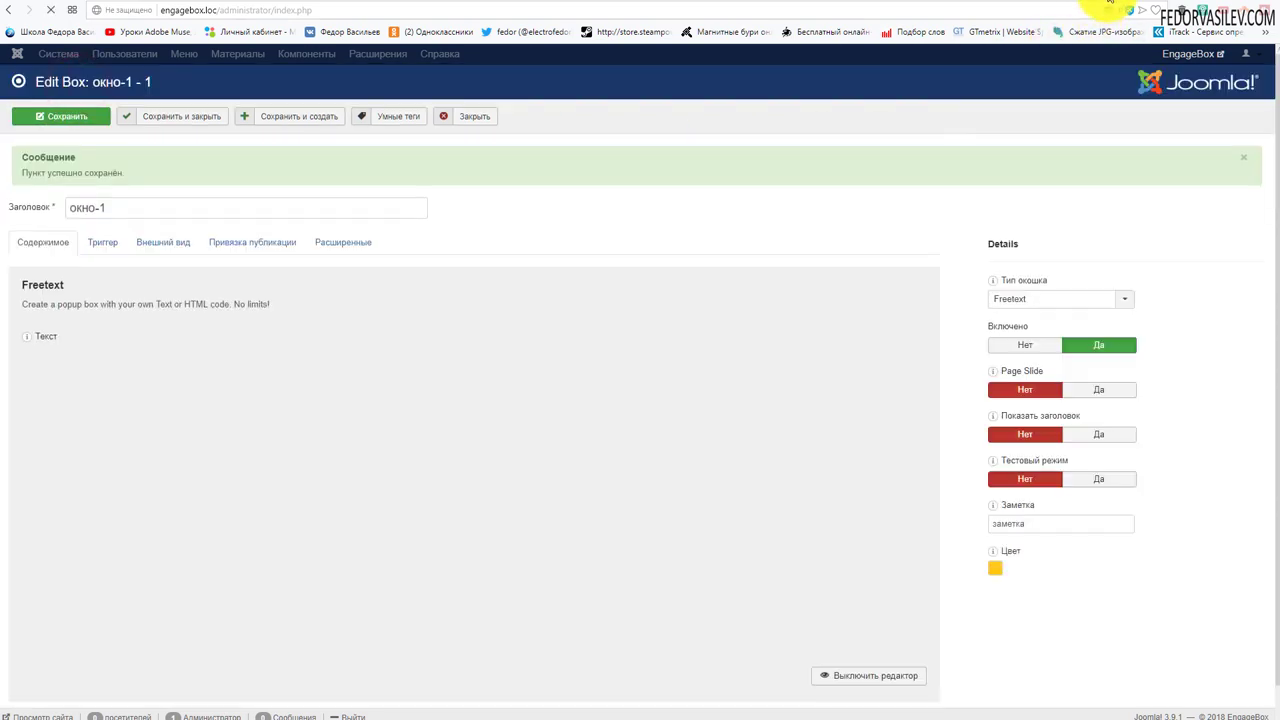
# Test the Chrome condition on the site by reloading the тест article and opening the тест menu page.
pyautogui.click(1108, 8)
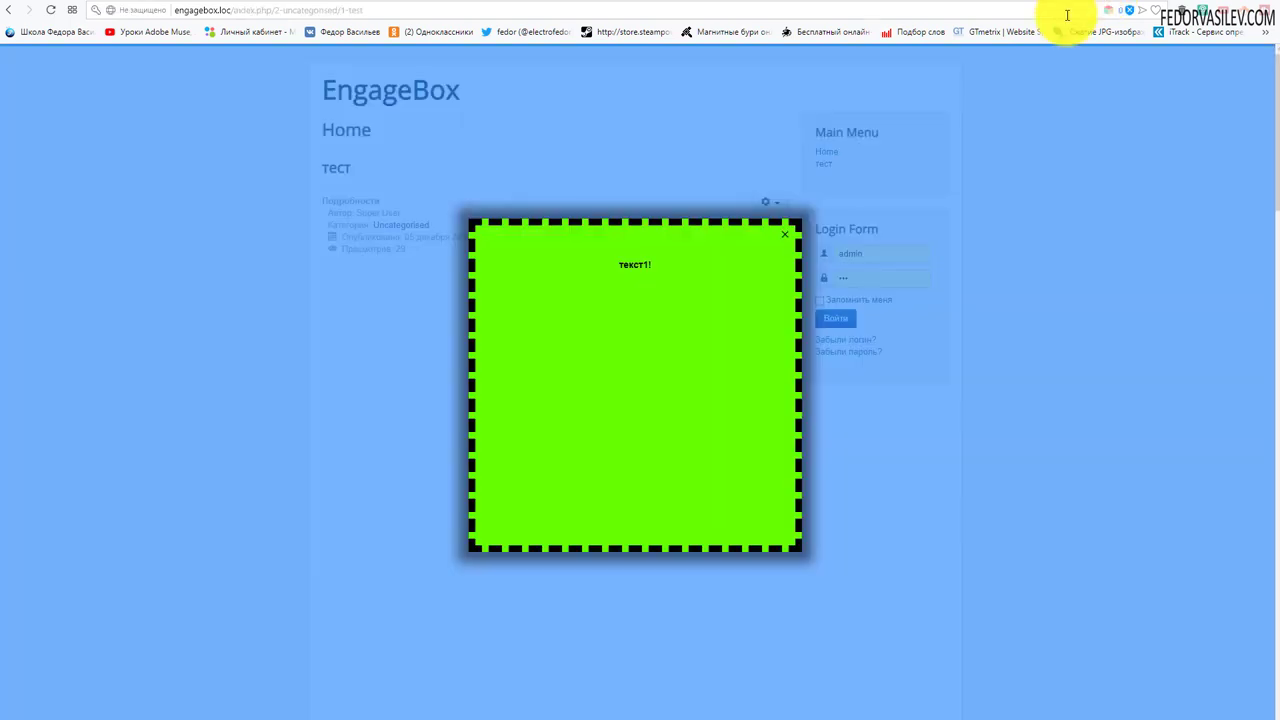
pyautogui.click(50, 12)
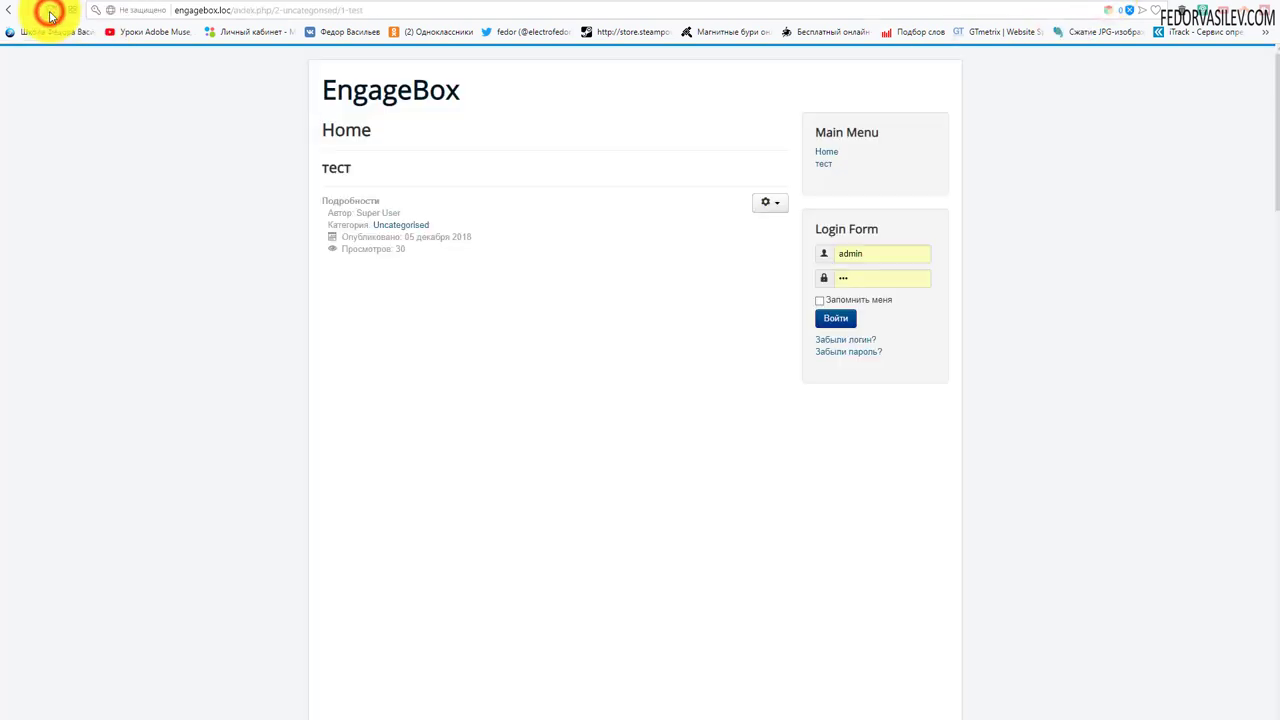
pyautogui.click(835, 160)
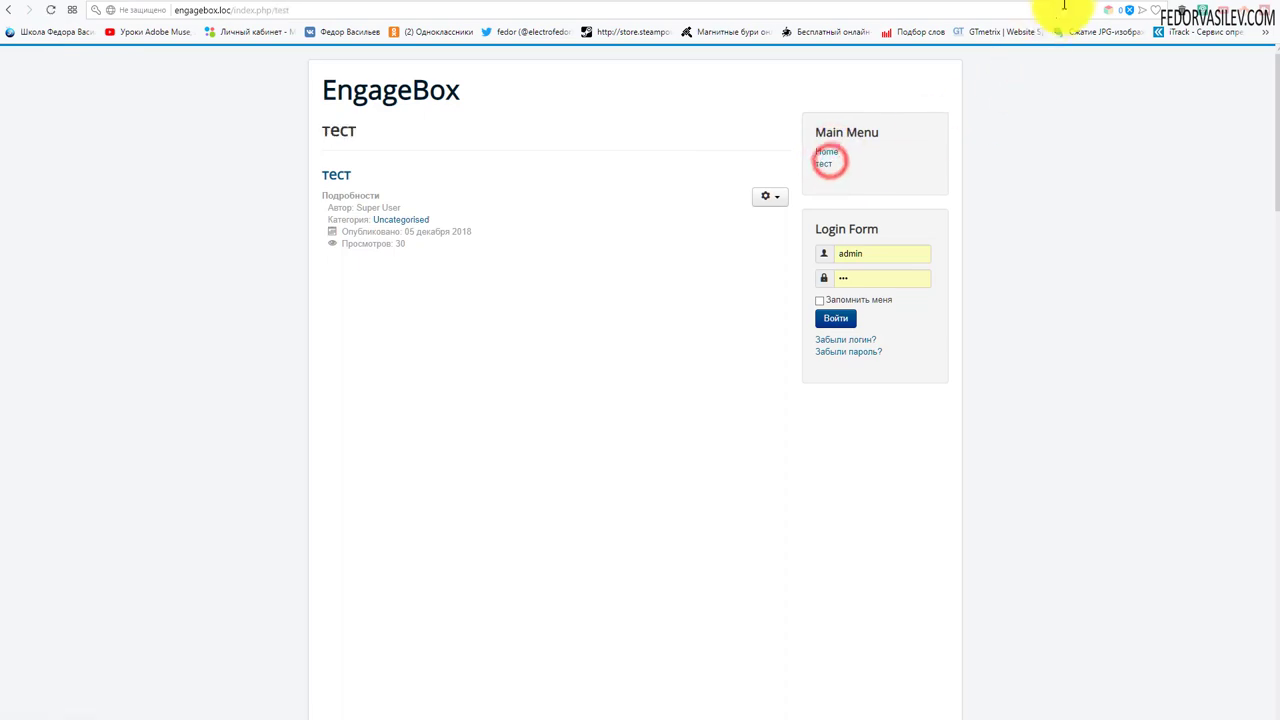
# Replace Chrome with Opera in the Браузер condition of окно-1, save, and reload the тест menu page to test the popup.
pyautogui.click(1065, 10)
pyautogui.click(253, 241)
pyautogui.scroll(-5, 352, 271)
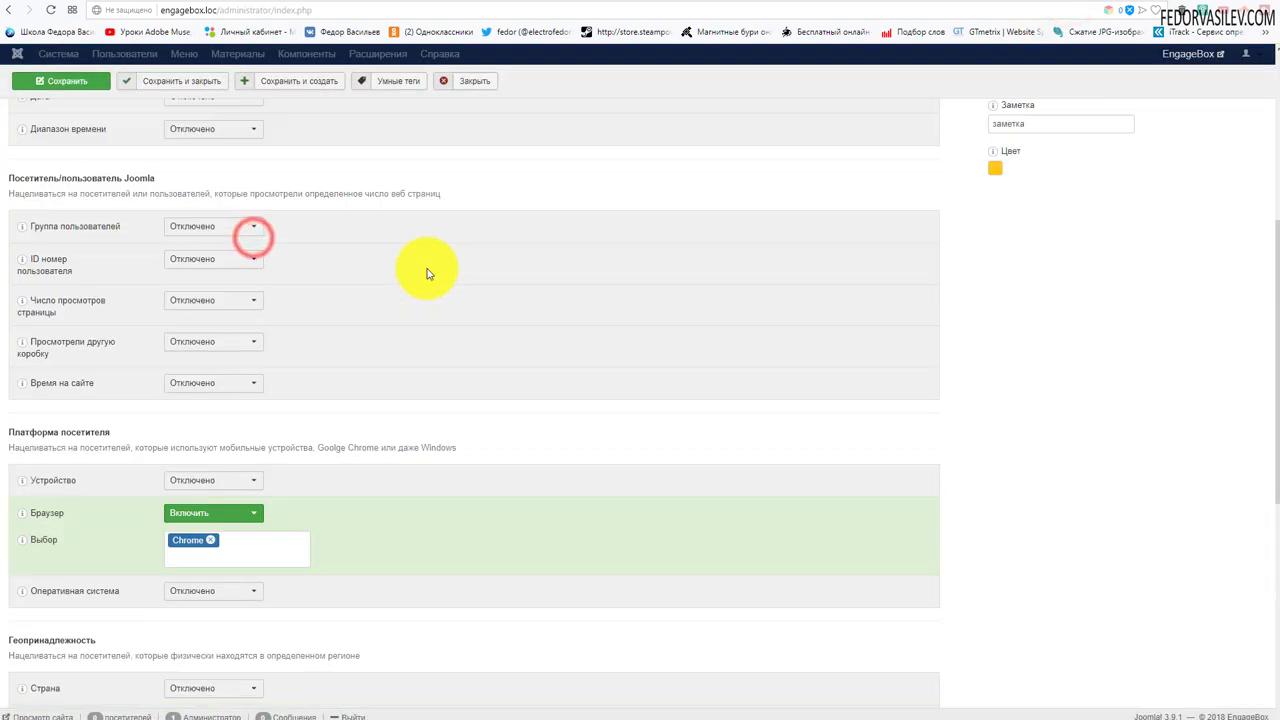
pyautogui.click(207, 408)
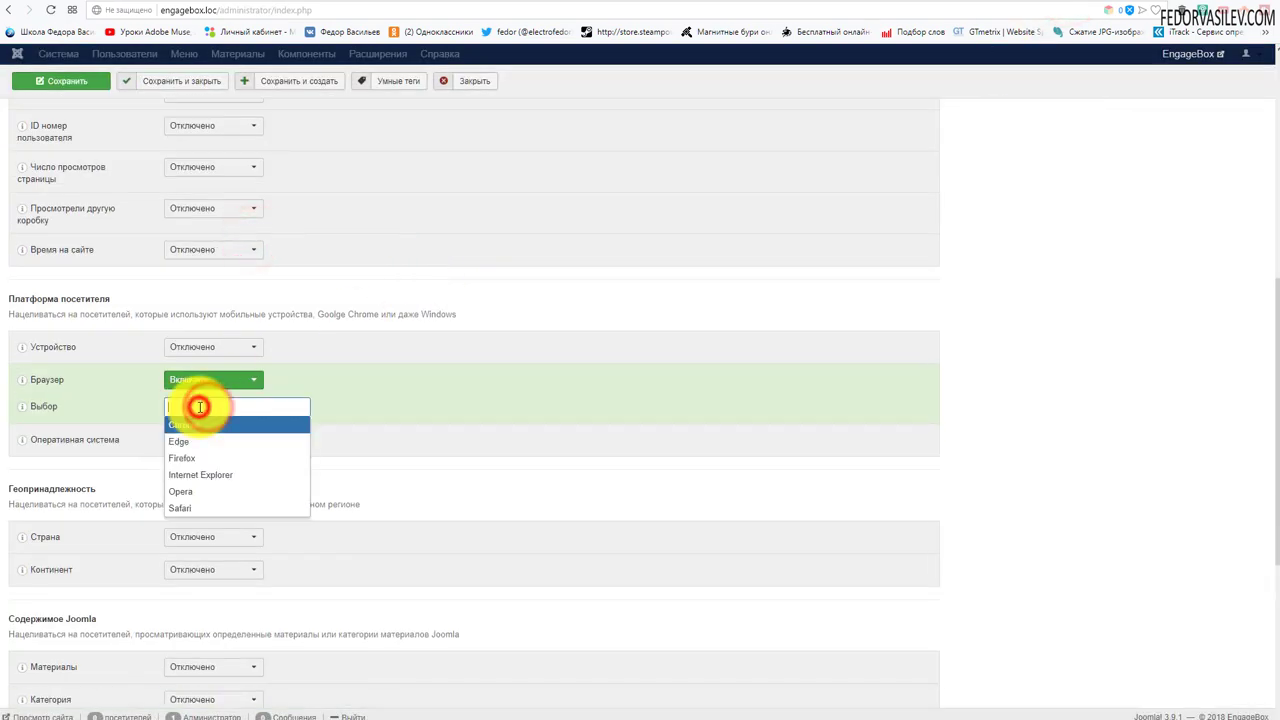
pyautogui.click(214, 492)
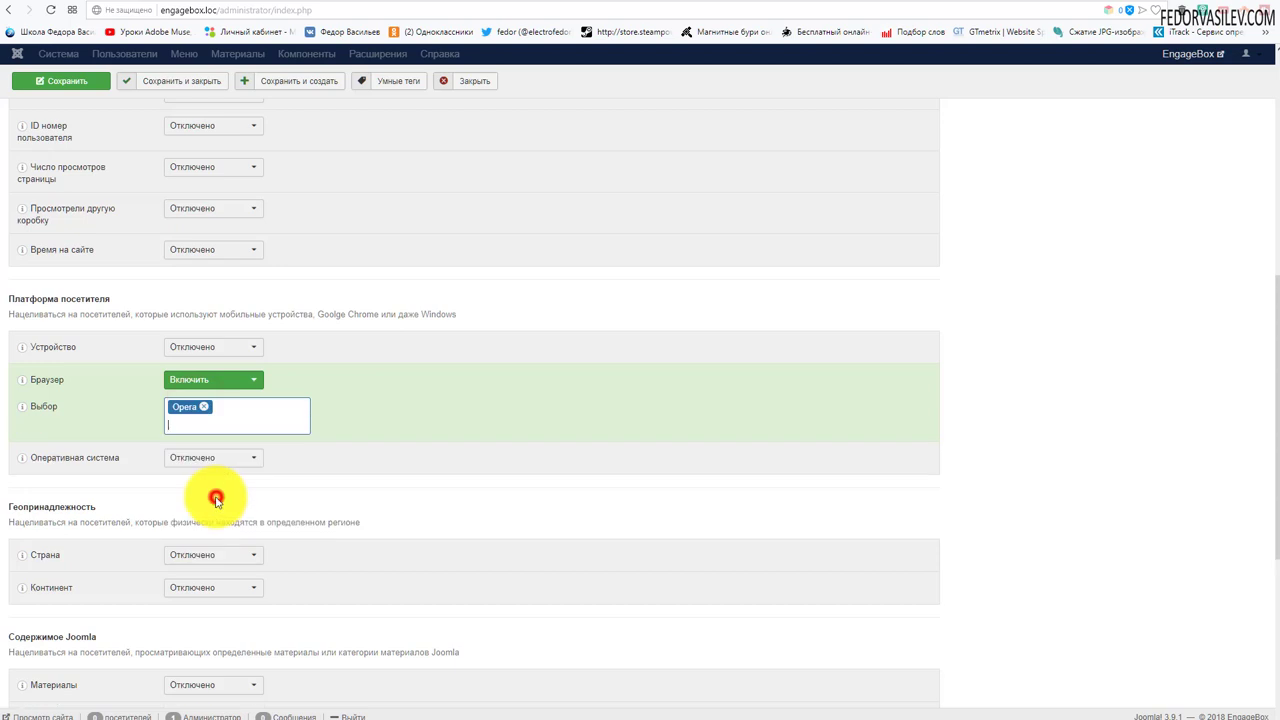
pyautogui.click(86, 80)
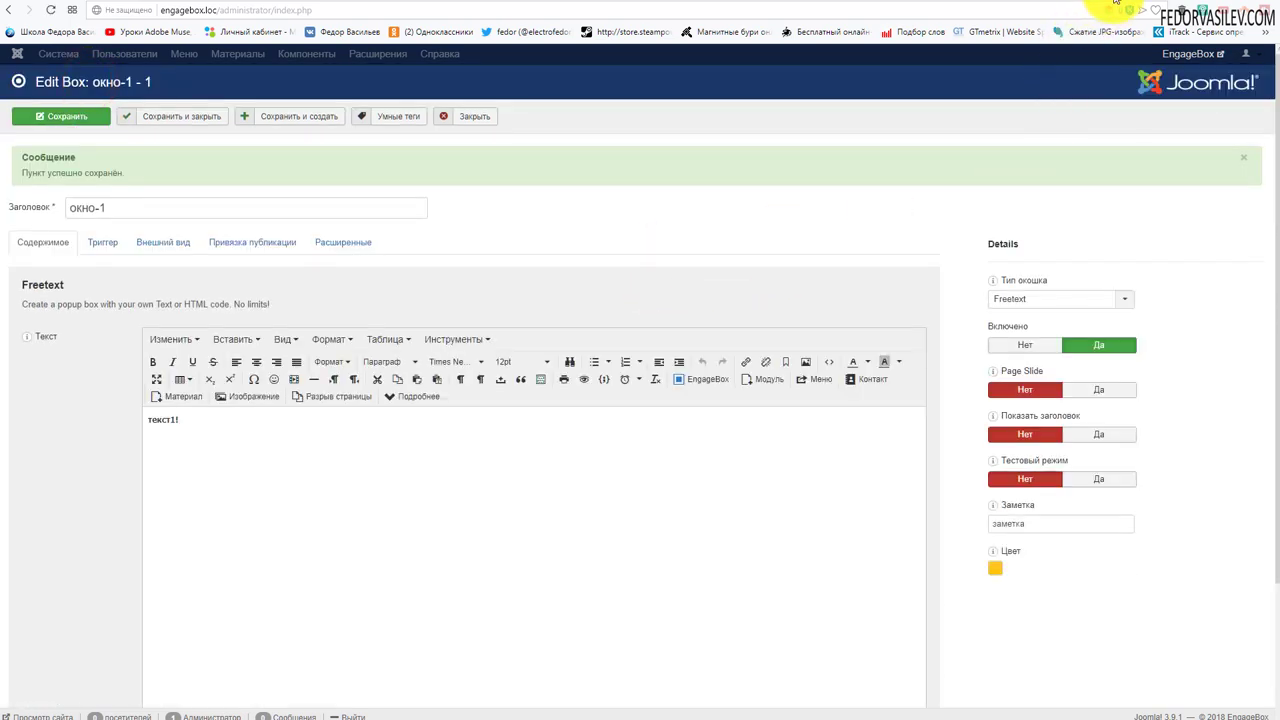
pyautogui.click(1115, 2)
pyautogui.click(55, 12)
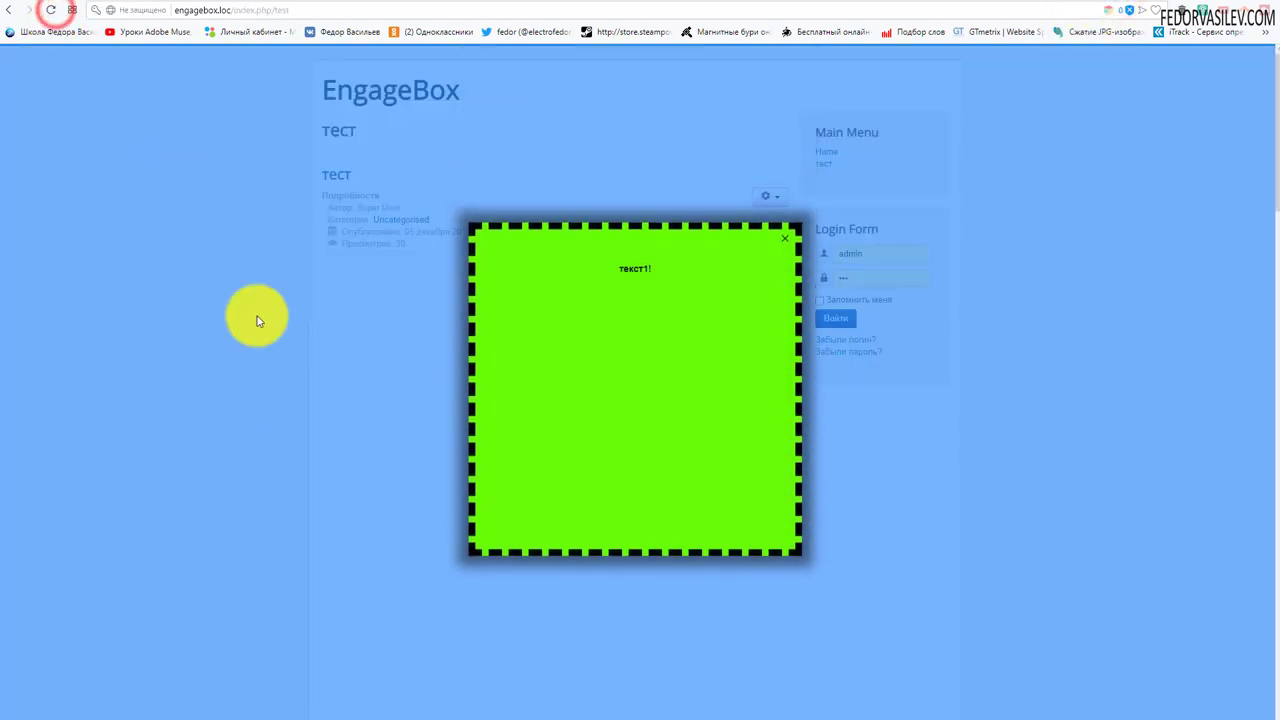